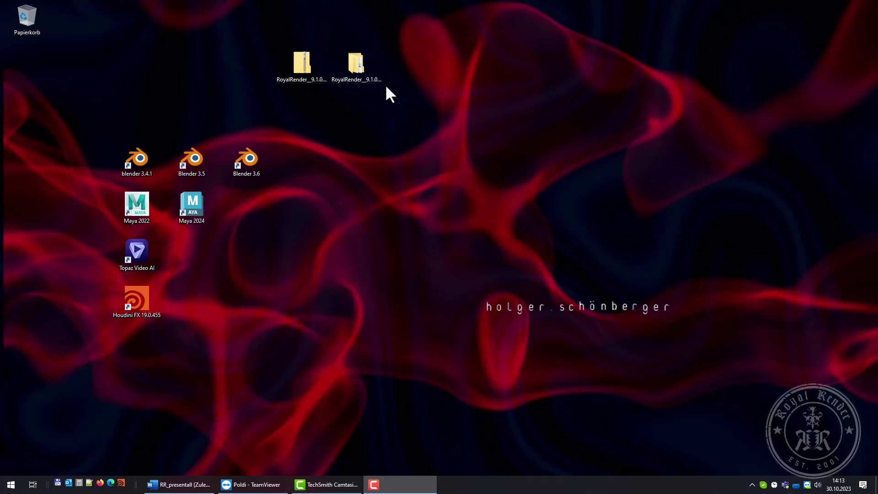
- Open the Royal Render installer folder on the desktop, then its inner RoyalRender_9.1.0RC2_installer folder
{"action": "left_click", "coordinate": [353, 66]}
{"action": "double_click", "coordinate": [353, 67]}
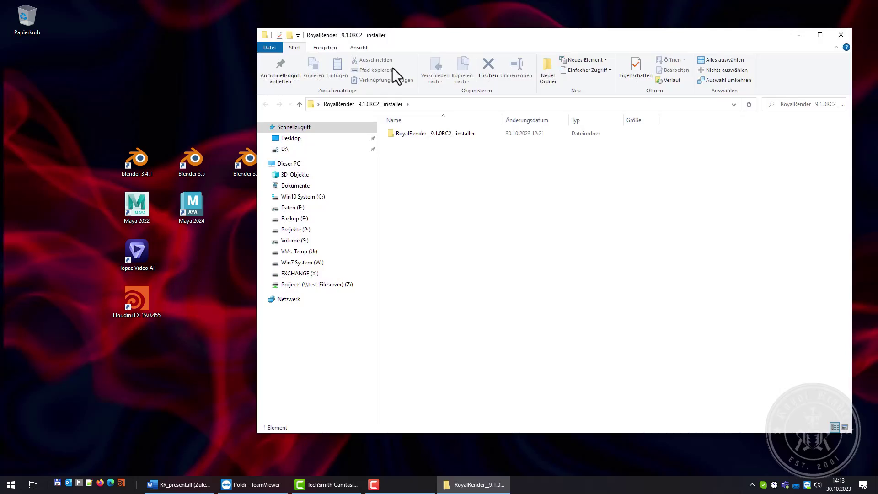
{"action": "left_click_drag", "start_coordinate": [506, 35], "coordinate": [432, 35]}
{"action": "double_click", "coordinate": [360, 136]}
- Launch rrSetup_win, accept the licence agreement and advance to the installation page
{"action": "double_click", "coordinate": [334, 182]}
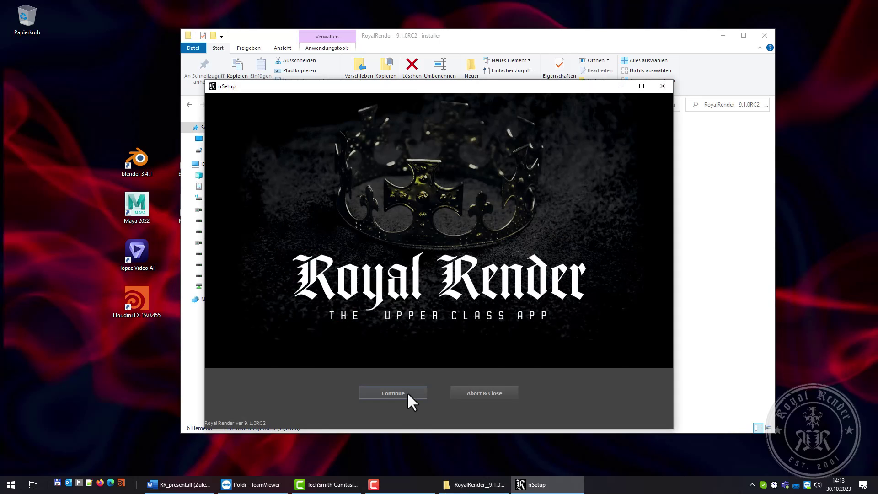
{"action": "left_click", "coordinate": [409, 395]}
{"action": "left_click", "coordinate": [366, 421]}
{"action": "left_click", "coordinate": [418, 450]}
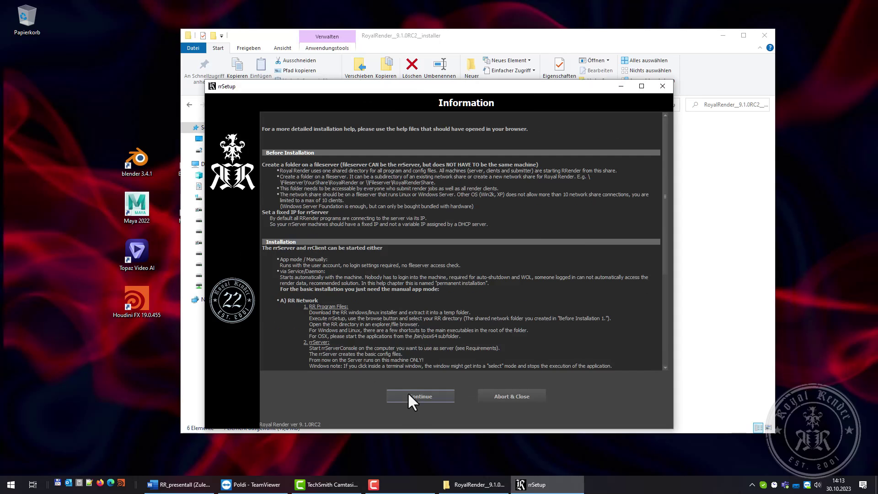
{"action": "left_click", "coordinate": [436, 396]}
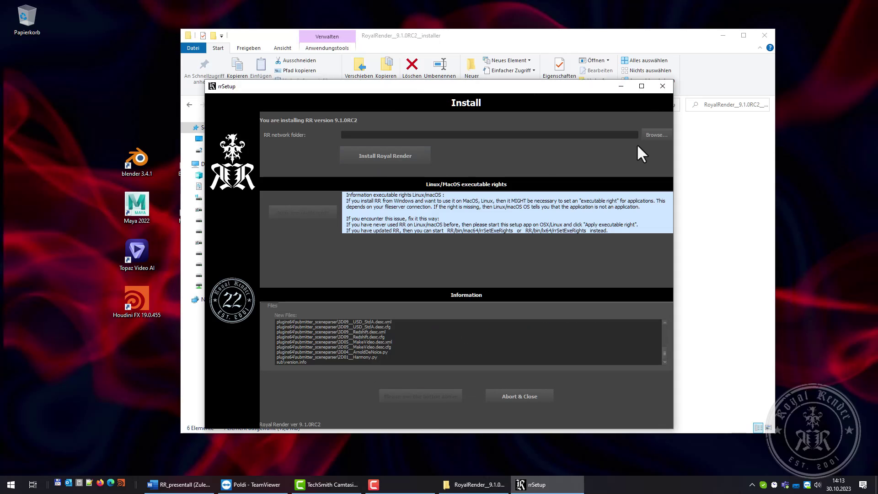
- Browse for the network folder and create a new folder 'RoyalRendere' on Projects (Z:)
{"action": "left_click", "coordinate": [654, 135]}
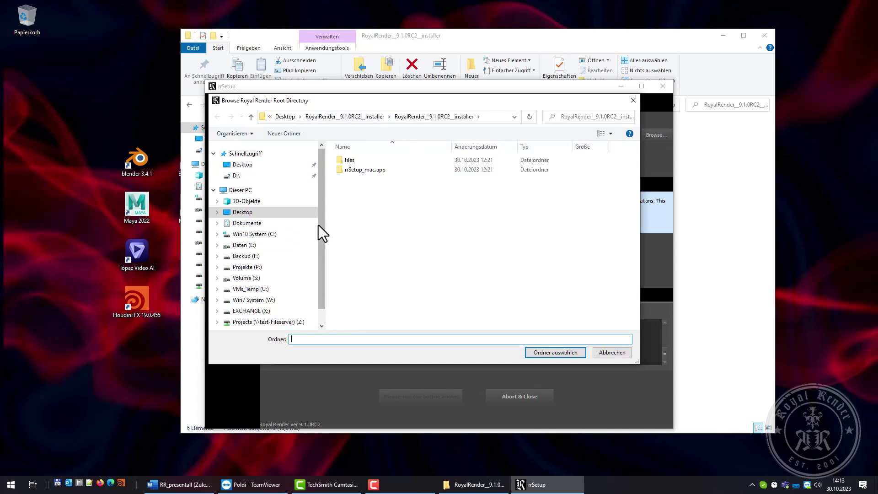
{"action": "scroll", "coordinate": [318, 226], "scroll_direction": "down", "scroll_amount": 1}
{"action": "left_click", "coordinate": [273, 302]}
{"action": "right_click", "coordinate": [383, 257]}
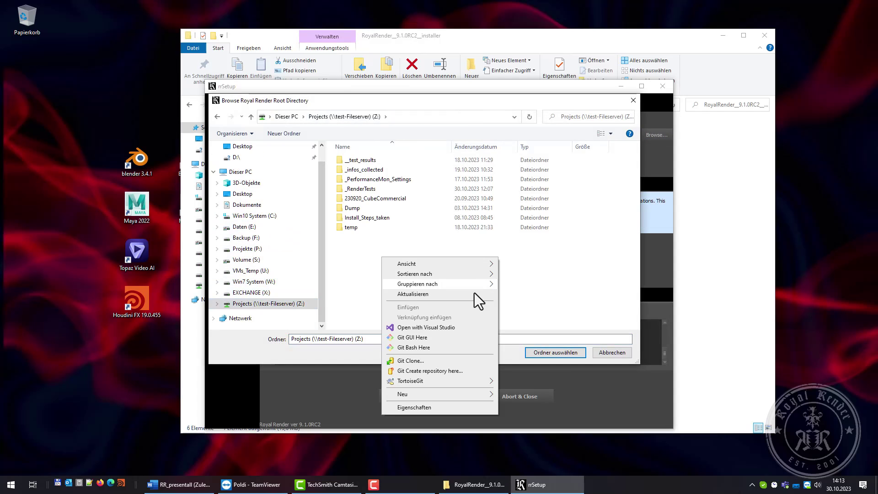
{"action": "mouse_move", "coordinate": [470, 396]}
{"action": "left_click", "coordinate": [558, 396]}
{"action": "type", "text": "RoyalRen"}
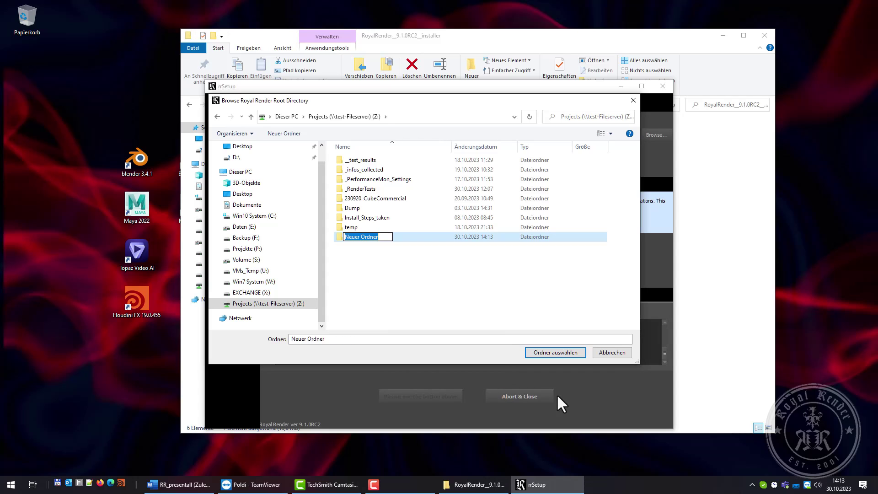
{"action": "type", "text": "dere"}
{"action": "key", "text": "Return"}
- Correct the new folder's name to 'RoyalRender' and open it
{"action": "key", "text": "Return"}
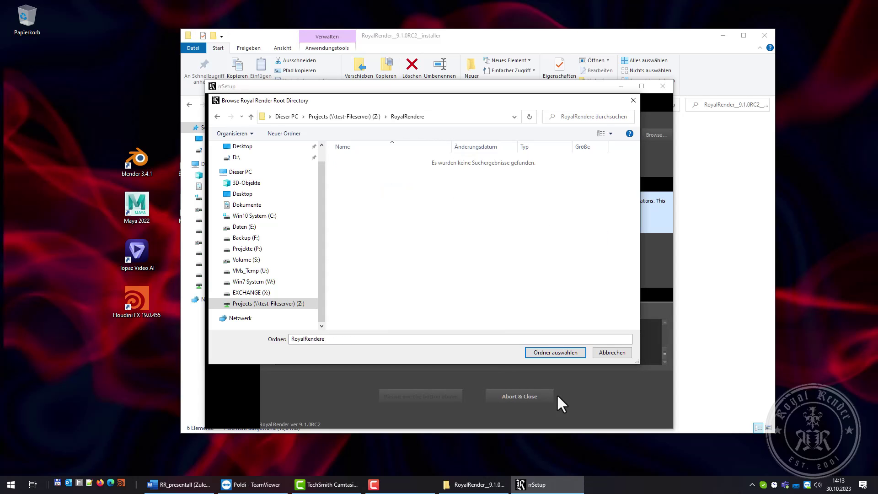
{"action": "left_click", "coordinate": [344, 116]}
{"action": "left_click", "coordinate": [379, 229]}
{"action": "left_click", "coordinate": [380, 228]}
{"action": "key", "text": "End"}
{"action": "key", "text": "BackSpace"}
{"action": "key", "text": "Return"}
{"action": "key", "text": "Return"}
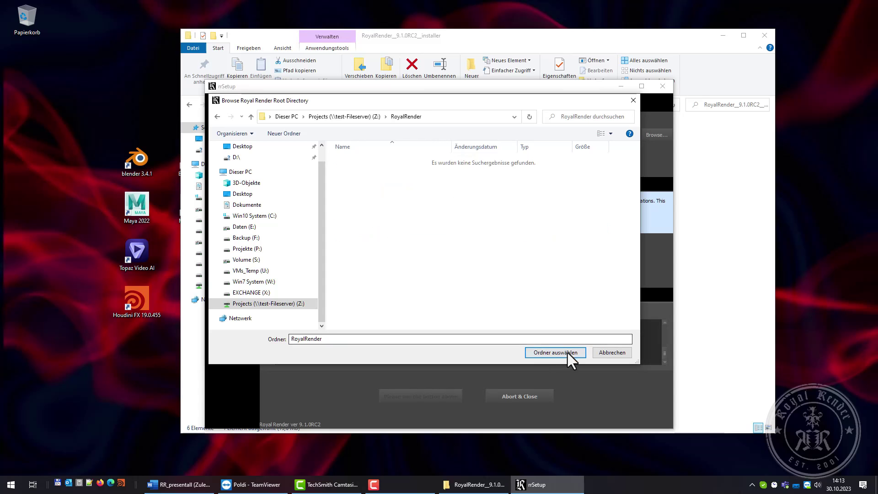
- Install Royal Render into the RoyalRender folder and apply the folder access rights
{"action": "left_click", "coordinate": [567, 353]}
{"action": "left_click", "coordinate": [399, 162]}
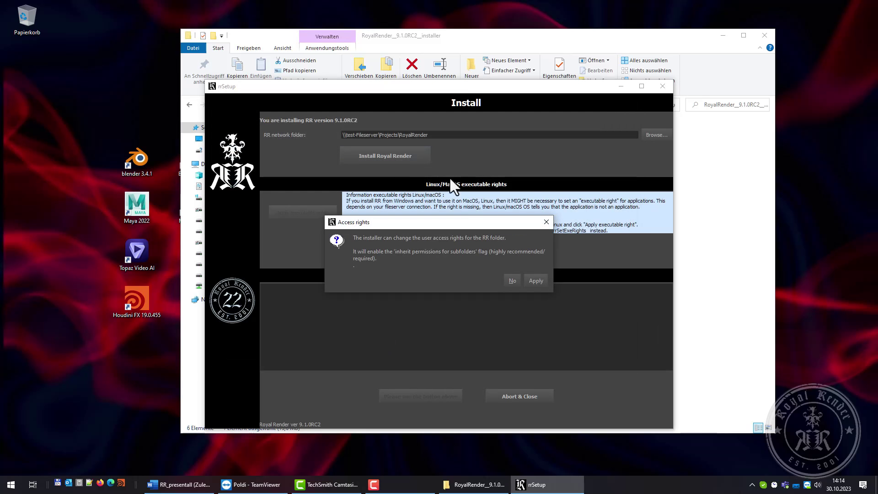
{"action": "left_click", "coordinate": [526, 281]}
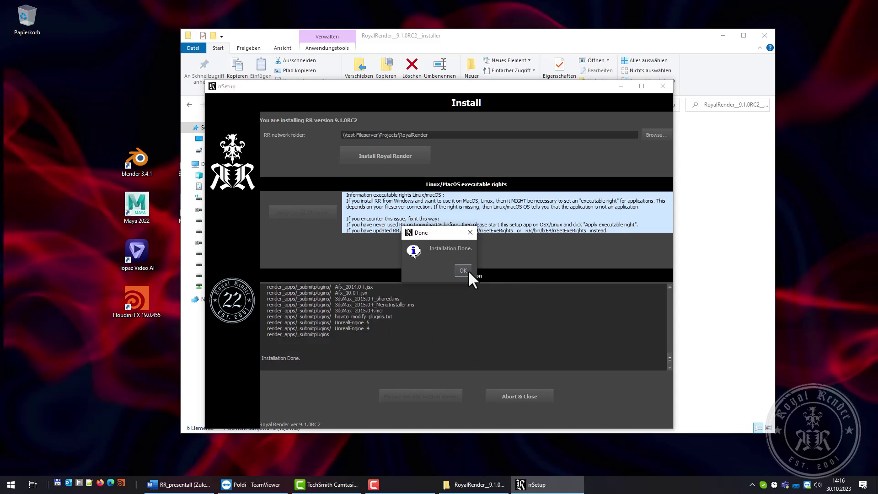
- Acknowledge Installation Done, dismiss the update summary and close rrSetup
{"action": "left_click", "coordinate": [462, 270]}
{"action": "left_click", "coordinate": [424, 396]}
{"action": "left_click", "coordinate": [476, 397]}
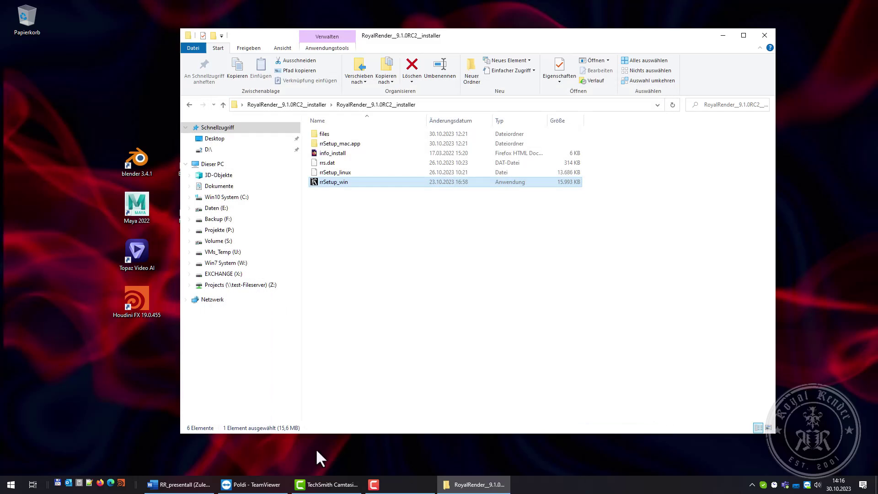
- On the remote machine, run win__rrServerconsole.bat from the RoyalRender share folder
{"action": "left_click", "coordinate": [272, 485]}
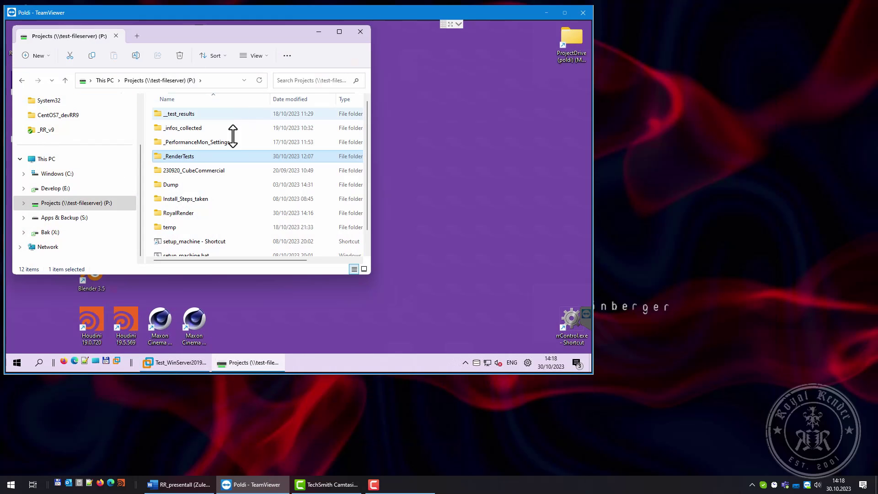
{"action": "double_click", "coordinate": [187, 214]}
{"action": "scroll", "coordinate": [305, 177], "scroll_direction": "down", "scroll_amount": 2}
{"action": "double_click", "coordinate": [215, 221]}
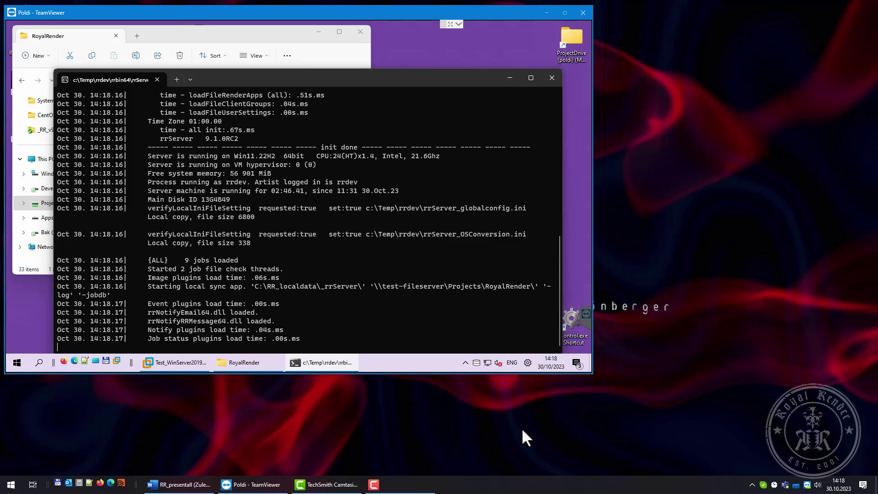
{"action": "key", "text": "super+e"}
- Open the RoyalRender folder on the Projects (Z:) drive in File Explorer
{"action": "left_click", "coordinate": [546, 11]}
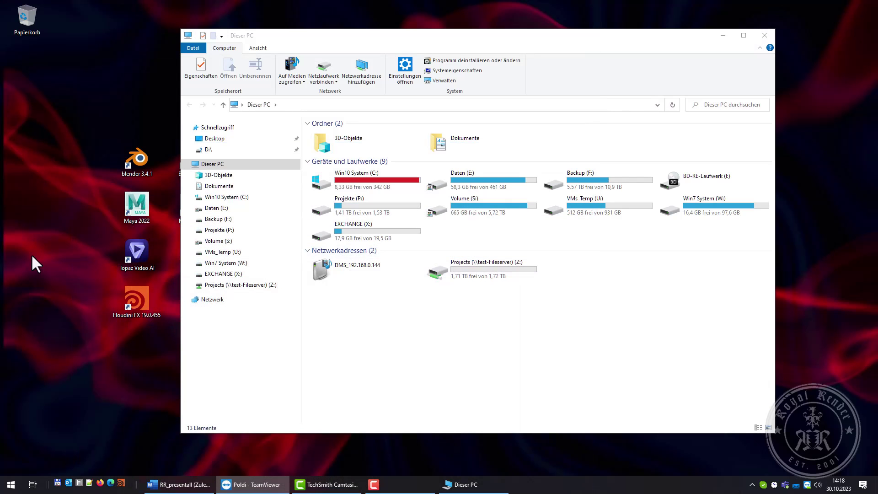
{"action": "left_click_drag", "start_coordinate": [560, 37], "coordinate": [420, 14]}
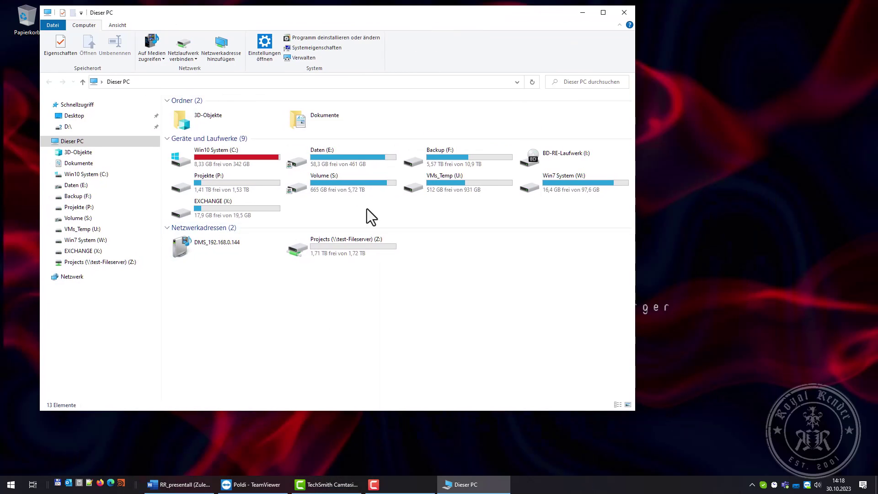
{"action": "double_click", "coordinate": [359, 244]}
{"action": "double_click", "coordinate": [205, 182]}
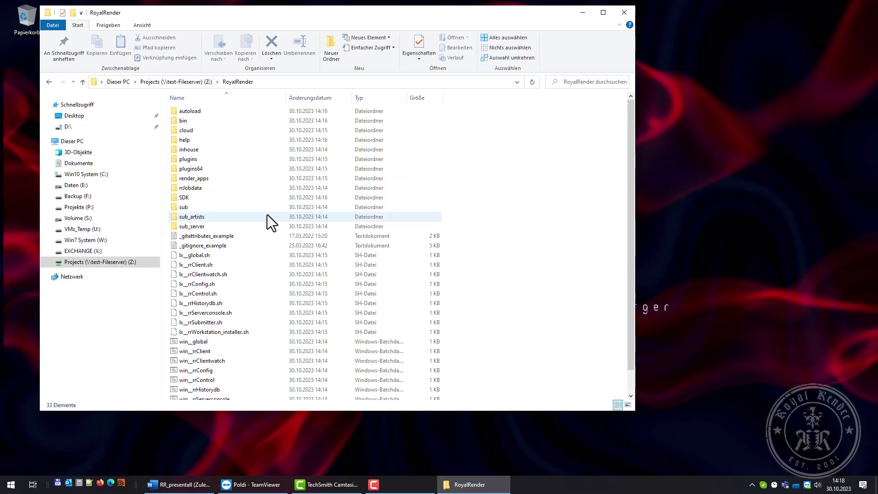
{"action": "scroll", "coordinate": [267, 215], "scroll_direction": "down", "scroll_amount": 1}
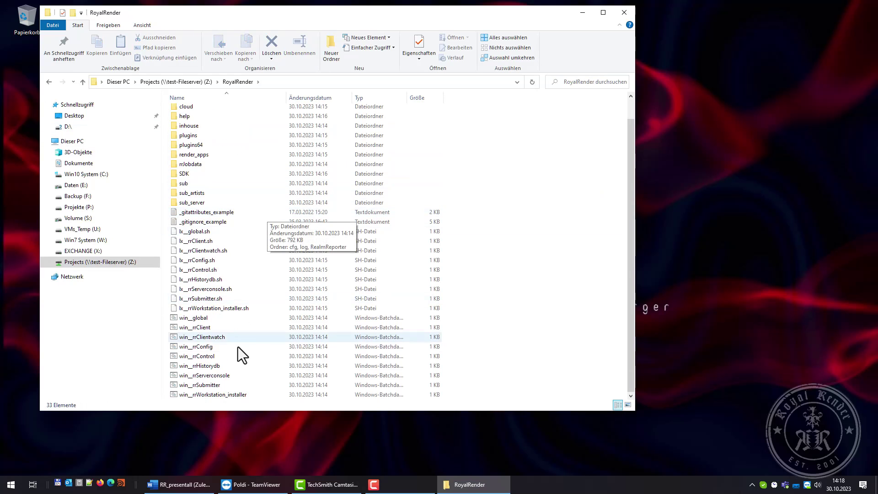
- Launch rrClient, run its CPU/GPU speed test and open the rrClient window
{"action": "double_click", "coordinate": [219, 327]}
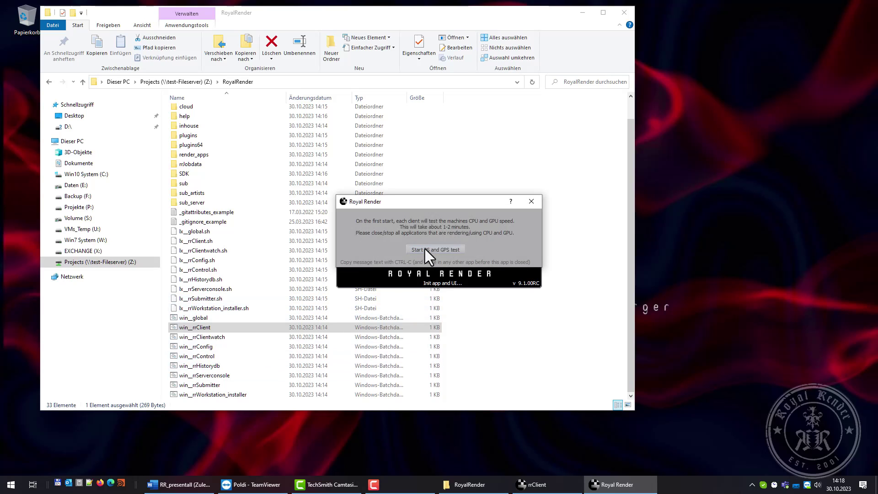
{"action": "left_click", "coordinate": [424, 249]}
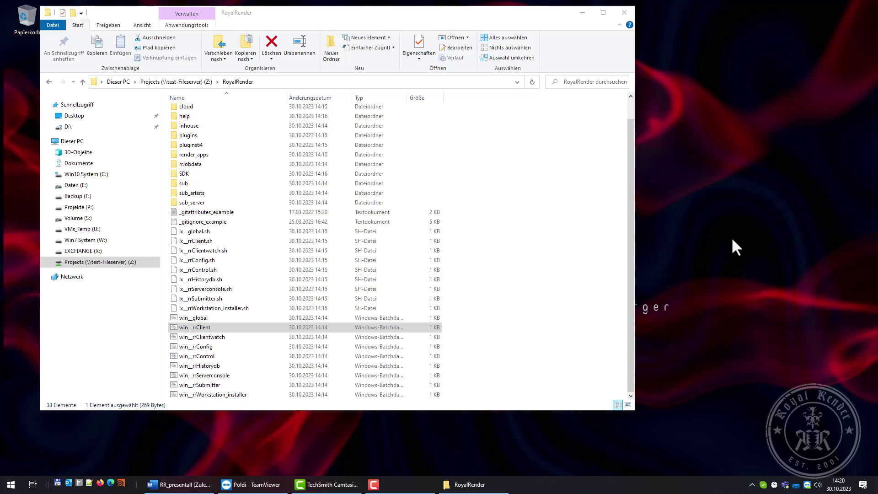
{"action": "left_click", "coordinate": [752, 485]}
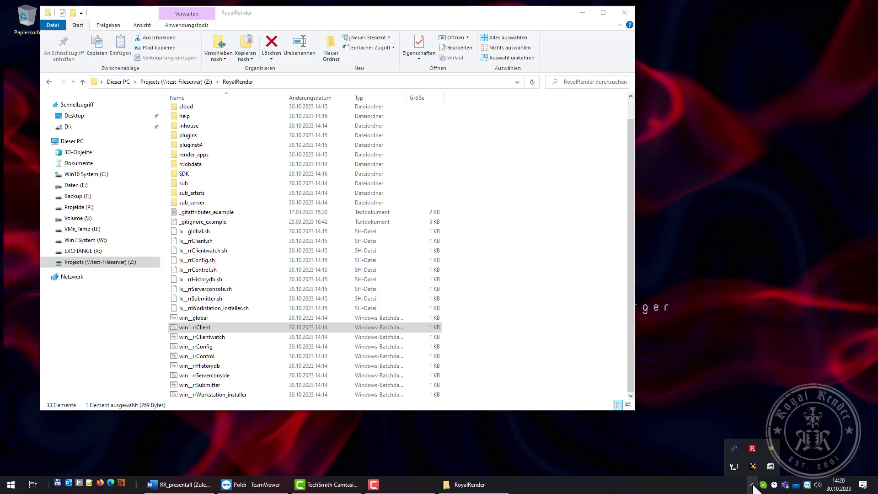
{"action": "double_click", "coordinate": [752, 466]}
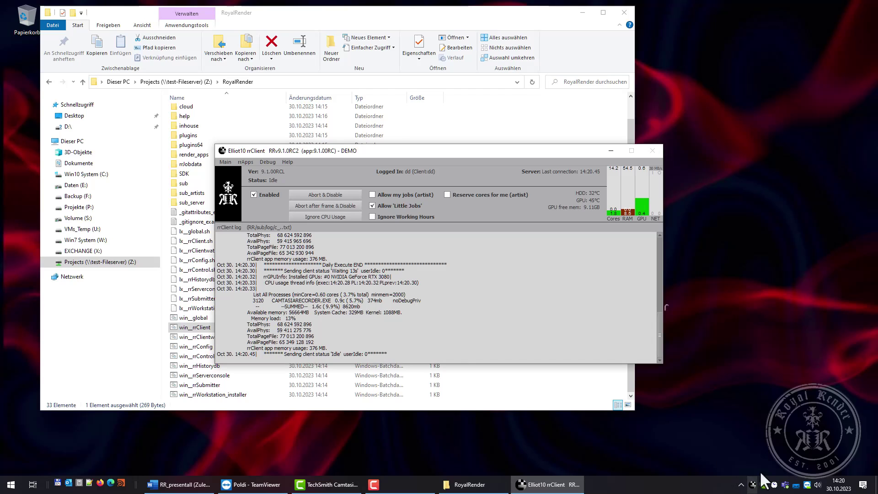
{"action": "left_click_drag", "start_coordinate": [414, 151], "coordinate": [569, 147]}
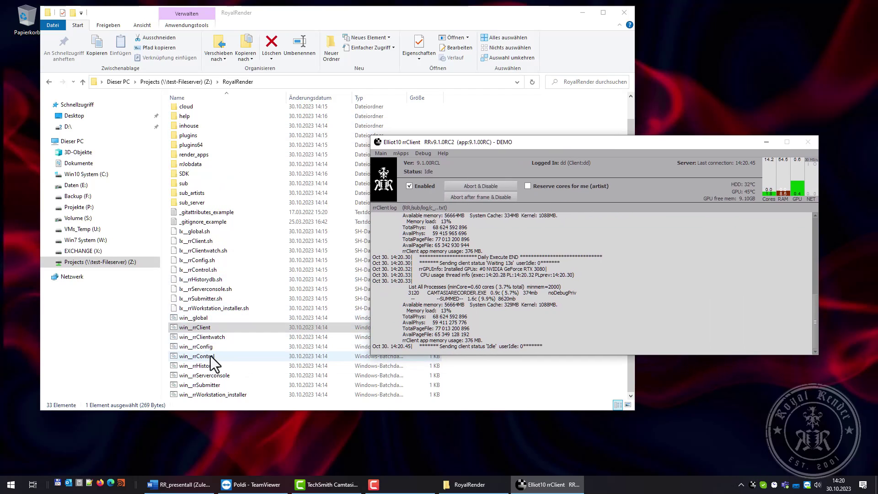
- Launch rrControl via win__rrControl and select the idle local render client
{"action": "left_click", "coordinate": [199, 356]}
{"action": "double_click", "coordinate": [199, 355]}
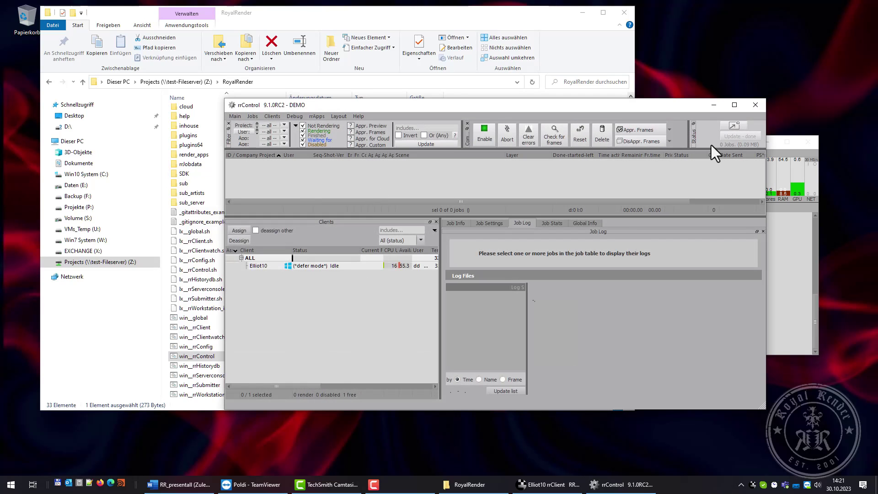
{"action": "left_click", "coordinate": [326, 266]}
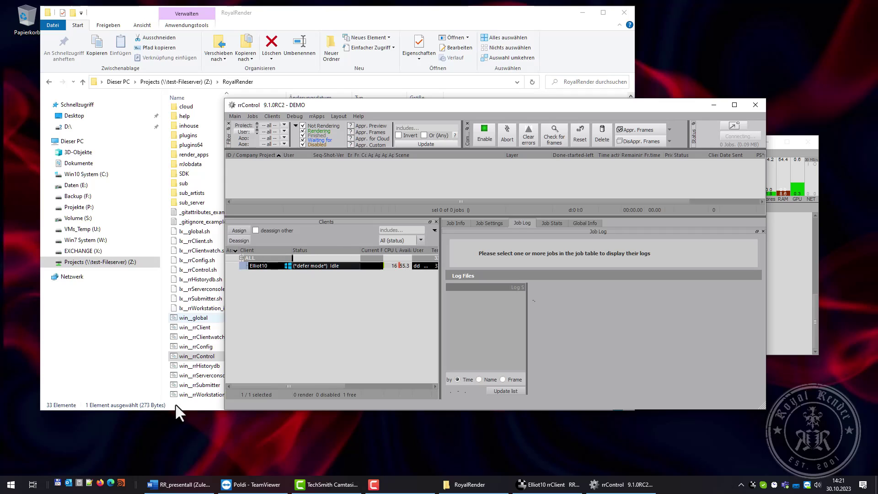
{"action": "left_click", "coordinate": [363, 17]}
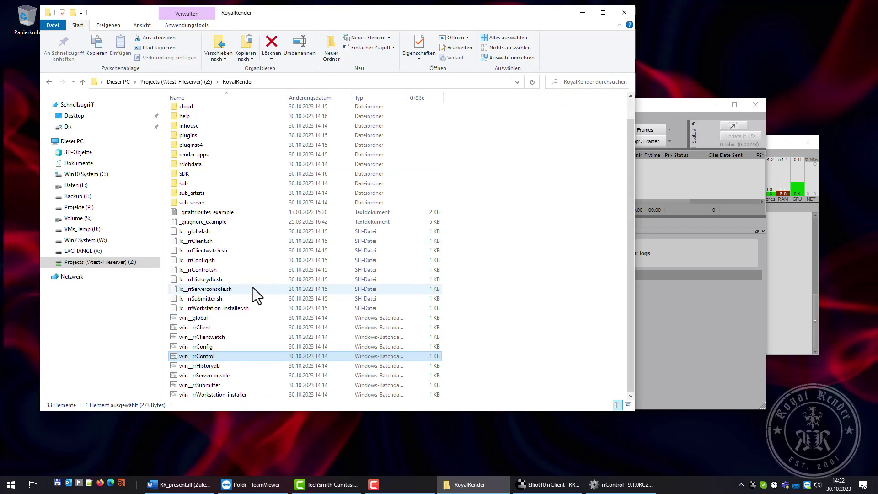
- Run win__rrWorkstation_installer and install all Workstation group components
{"action": "double_click", "coordinate": [248, 395]}
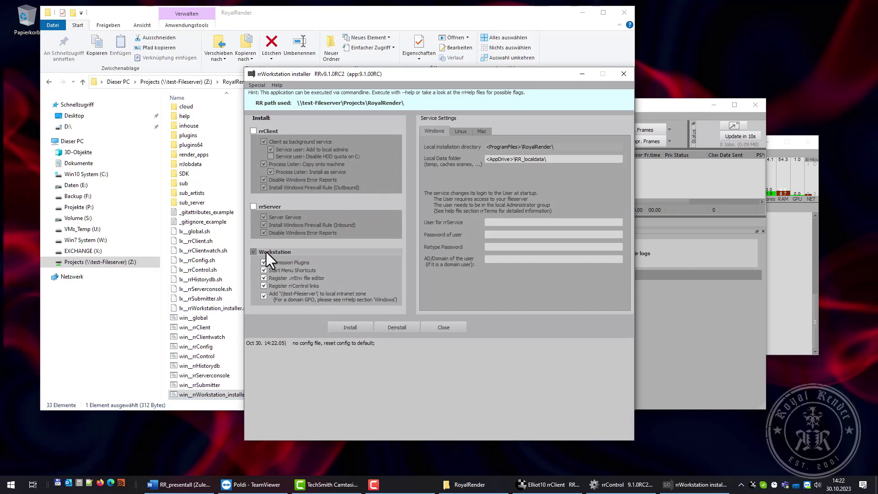
{"action": "left_click", "coordinate": [266, 251]}
{"action": "left_click", "coordinate": [356, 323]}
{"action": "left_click", "coordinate": [437, 265]}
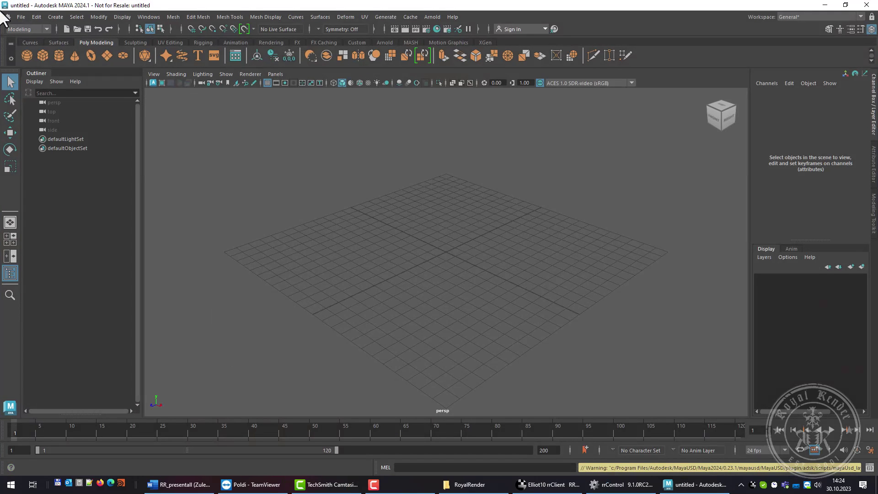
- In the Plug-in Manager, set rrSubmit_Maya_2017+ to Loaded and Auto load
{"action": "left_click", "coordinate": [149, 17]}
{"action": "mouse_move", "coordinate": [204, 119]}
{"action": "left_click", "coordinate": [315, 183]}
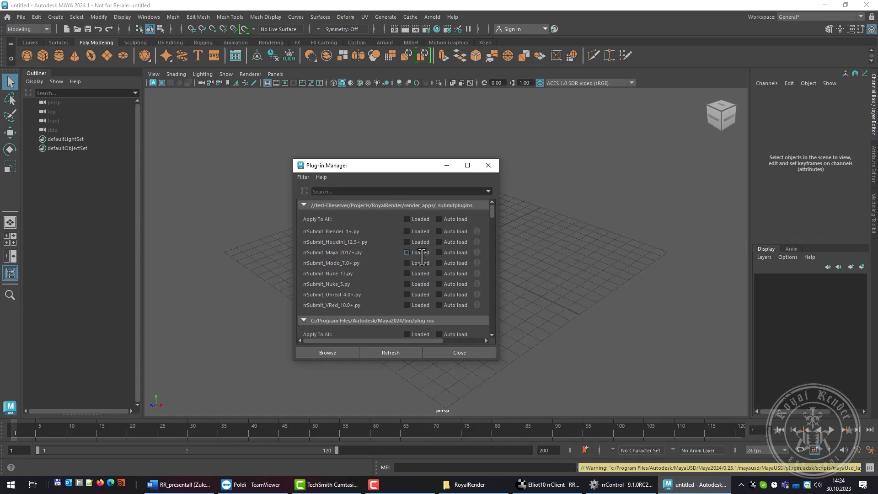
{"action": "left_click", "coordinate": [411, 252]}
{"action": "left_click", "coordinate": [453, 251]}
{"action": "left_click", "coordinate": [453, 352]}
- Open the scene rr_2022_Arnold_fastLayer.mb
{"action": "left_click", "coordinate": [22, 17]}
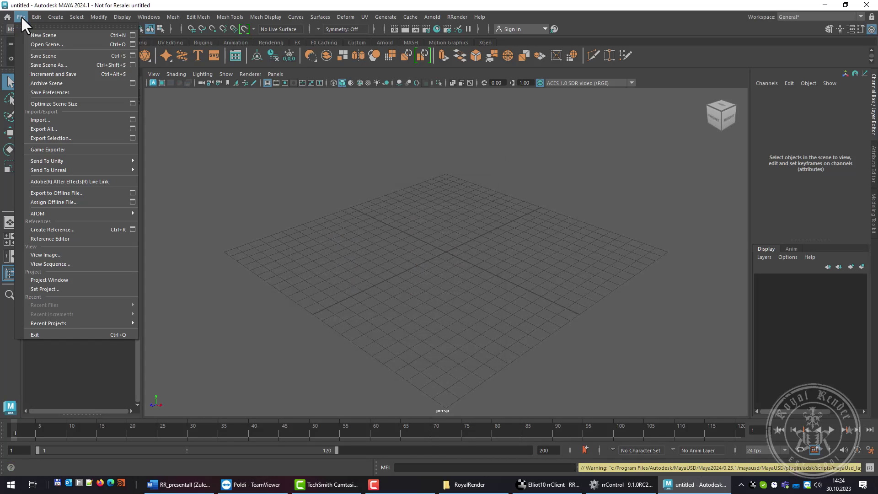
{"action": "left_click", "coordinate": [68, 44]}
{"action": "double_click", "coordinate": [217, 156]}
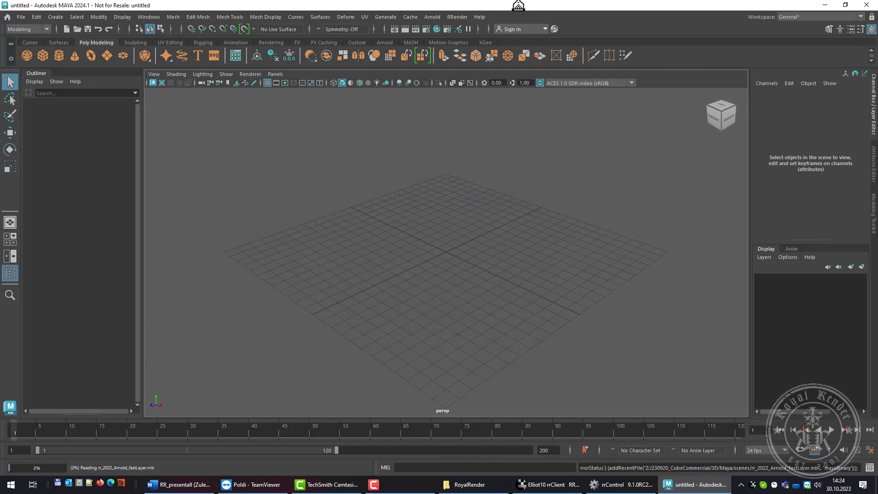
- Submit the scene's three render layers as jobs via RRender > Submit scene
{"action": "left_click", "coordinate": [456, 17]}
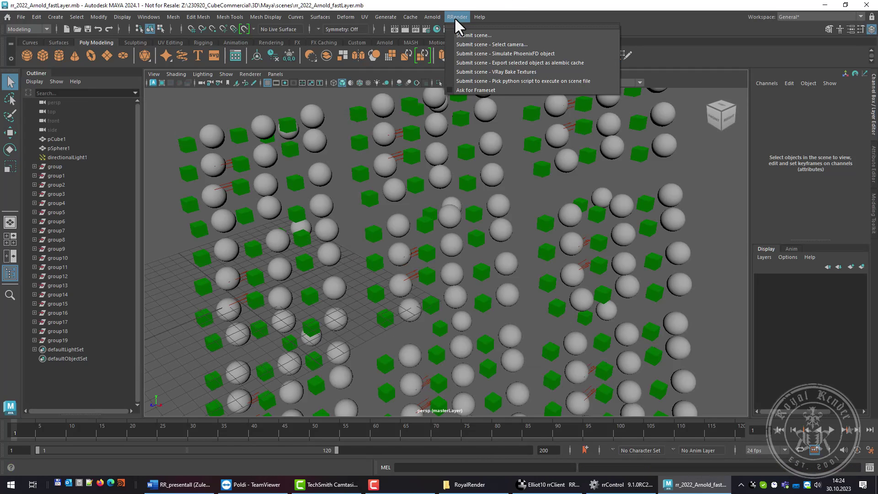
{"action": "left_click", "coordinate": [475, 34]}
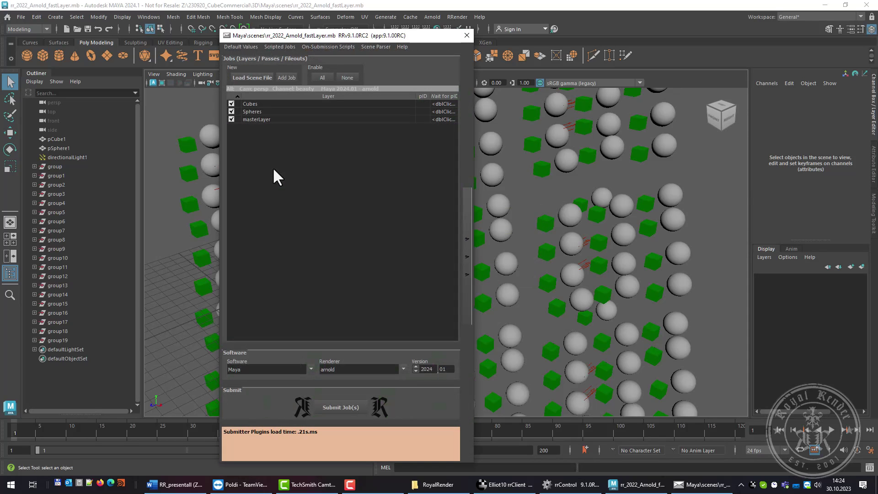
{"action": "left_click", "coordinate": [346, 407]}
- Close the submitter, refresh rrControl and expand the {YNJH} job group
{"action": "left_click", "coordinate": [401, 243]}
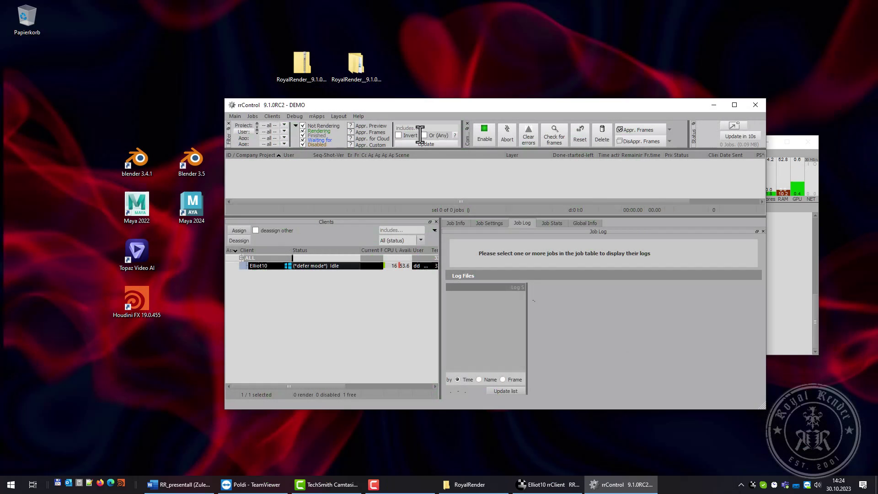
{"action": "left_click", "coordinate": [745, 137]}
{"action": "left_click", "coordinate": [235, 171]}
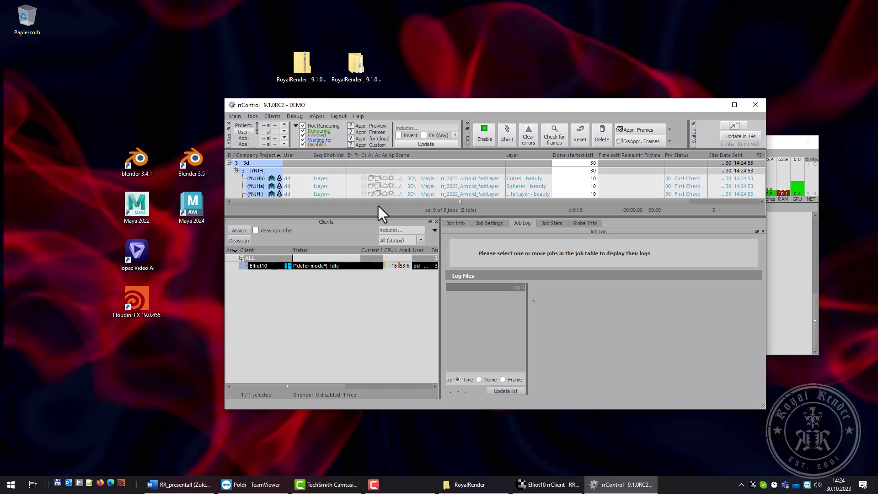
{"action": "left_click_drag", "start_coordinate": [380, 218], "coordinate": [393, 232]}
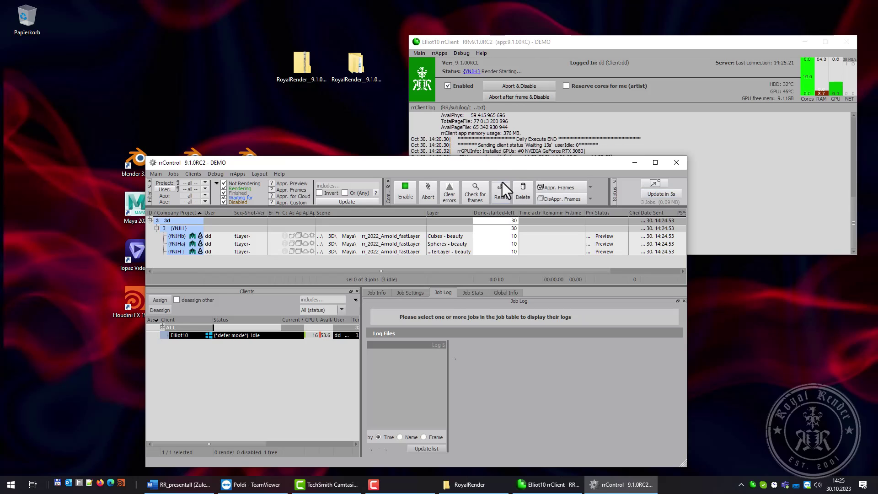
- Check rendering in rrClient, view the enlarged frame 1 preview, then go to TeamViewer
{"action": "left_click", "coordinate": [561, 47]}
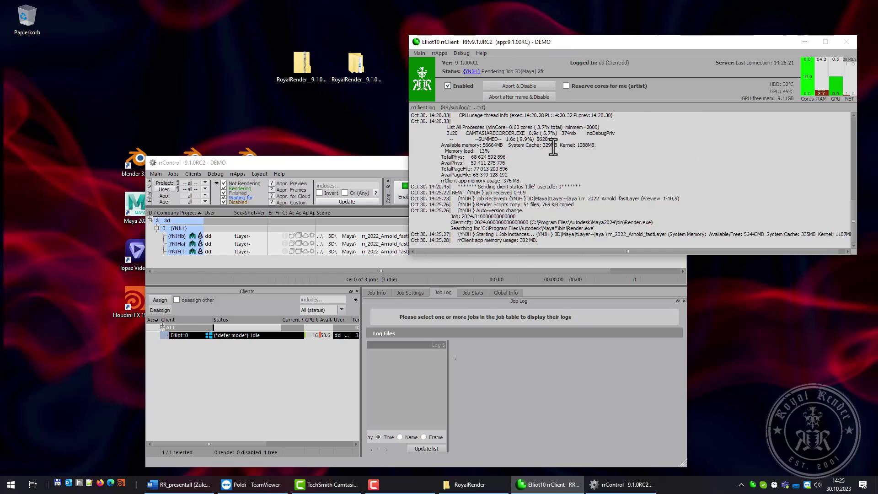
{"action": "left_click", "coordinate": [351, 178]}
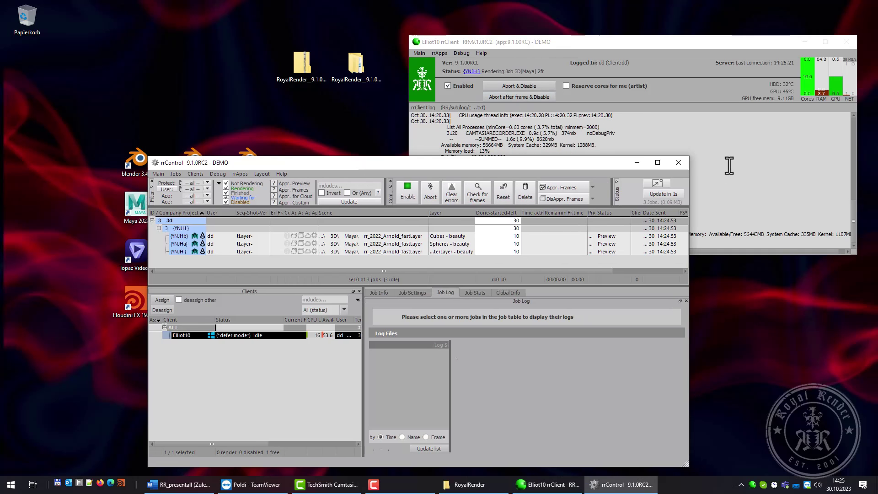
{"action": "left_click", "coordinate": [676, 159]}
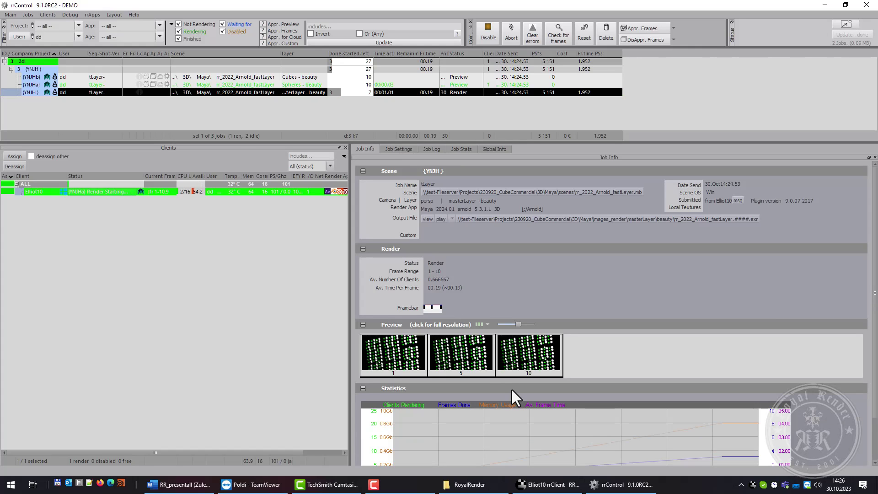
{"action": "left_click", "coordinate": [393, 349]}
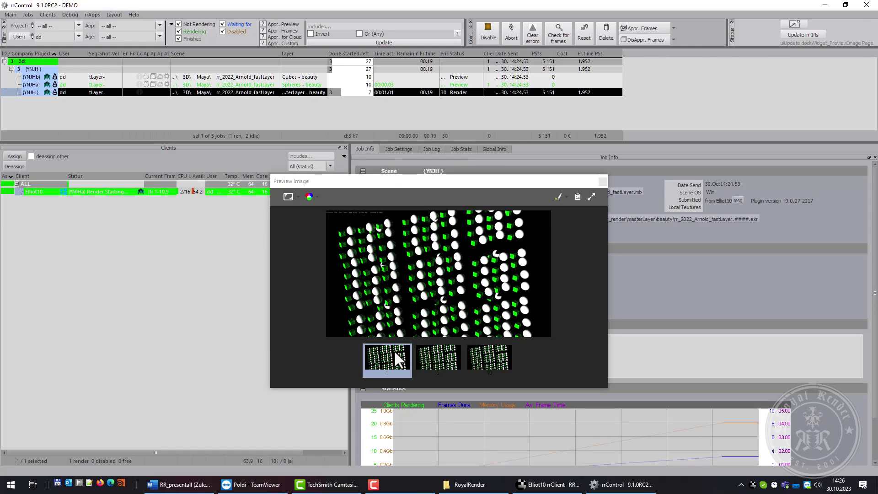
{"action": "left_click", "coordinate": [603, 182]}
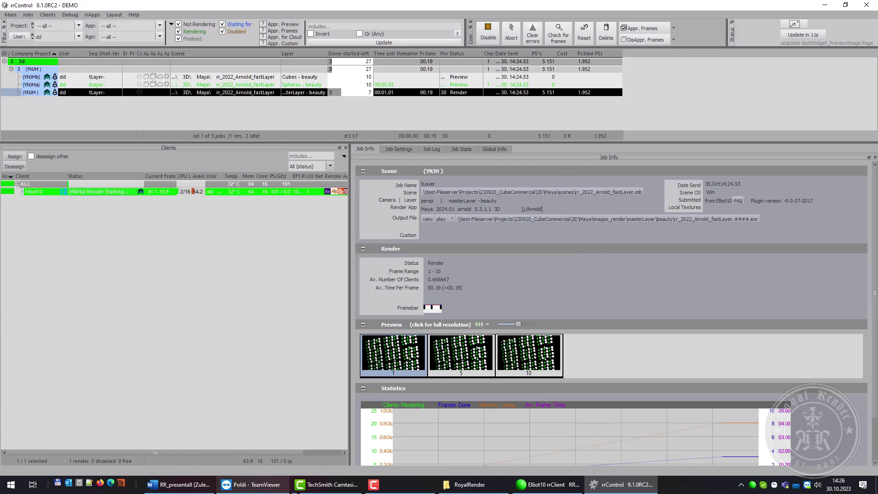
{"action": "left_click", "coordinate": [254, 484]}
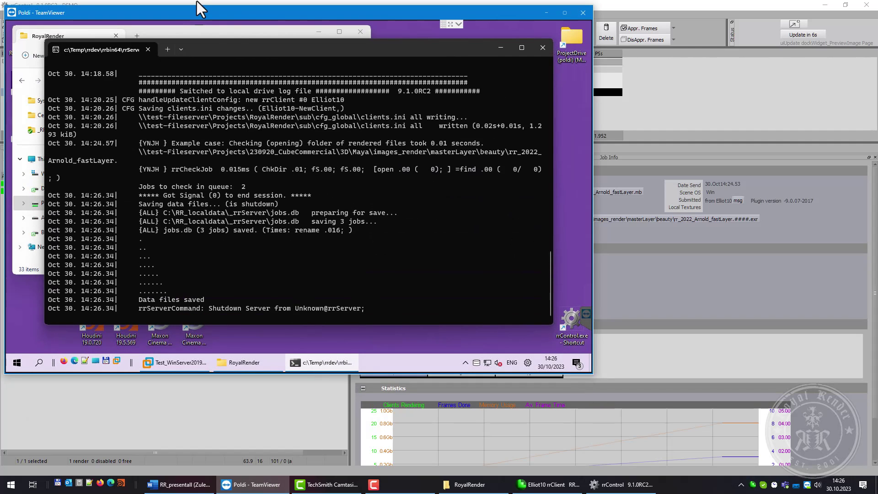
- Remotely run win__rrWorkstation_installer.bat with rrServer ticked, install it, and close the installer
{"action": "double_click", "coordinate": [207, 251]}
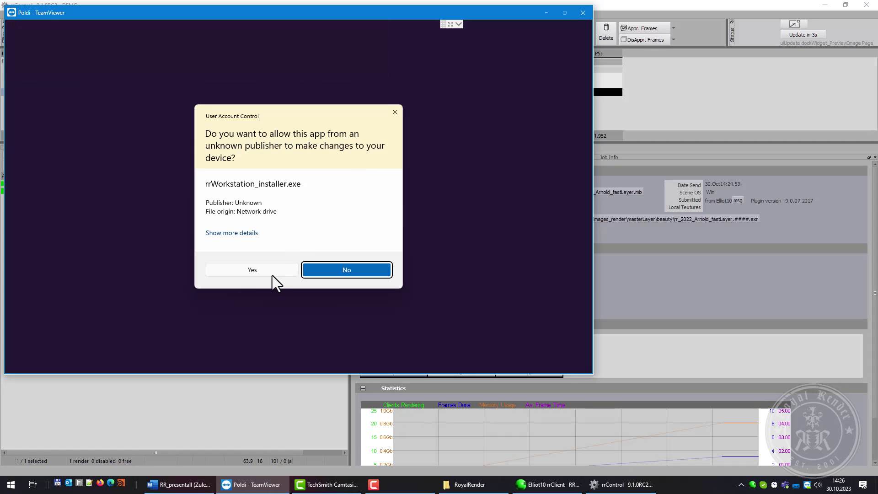
{"action": "left_click", "coordinate": [271, 275]}
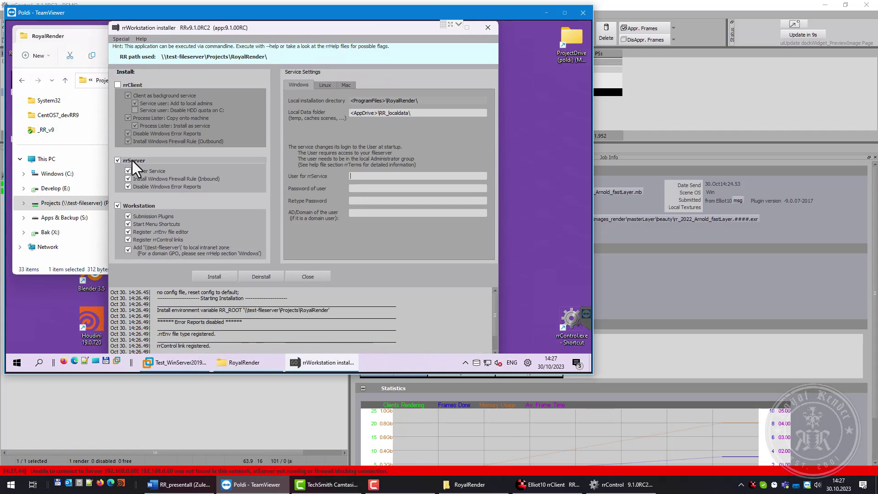
{"action": "left_click", "coordinate": [132, 160]}
{"action": "left_click", "coordinate": [131, 159]}
{"action": "left_click", "coordinate": [132, 160]}
{"action": "left_click", "coordinate": [131, 159]}
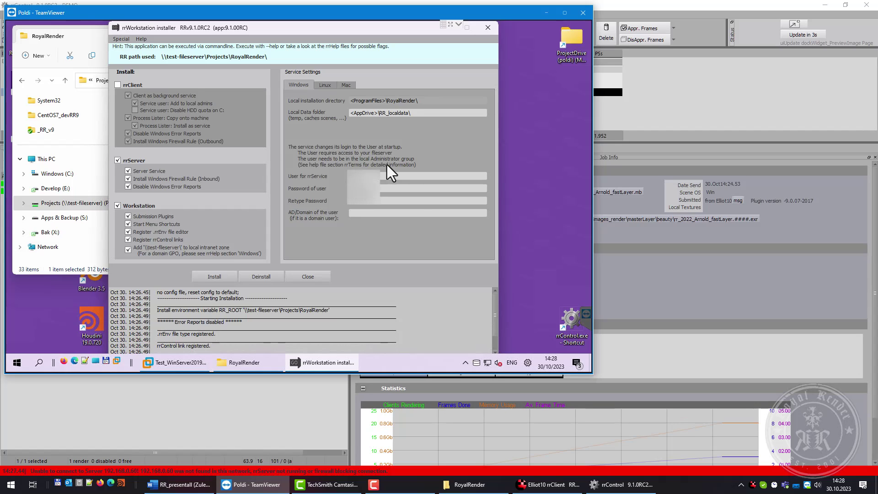
{"action": "left_click", "coordinate": [205, 277]}
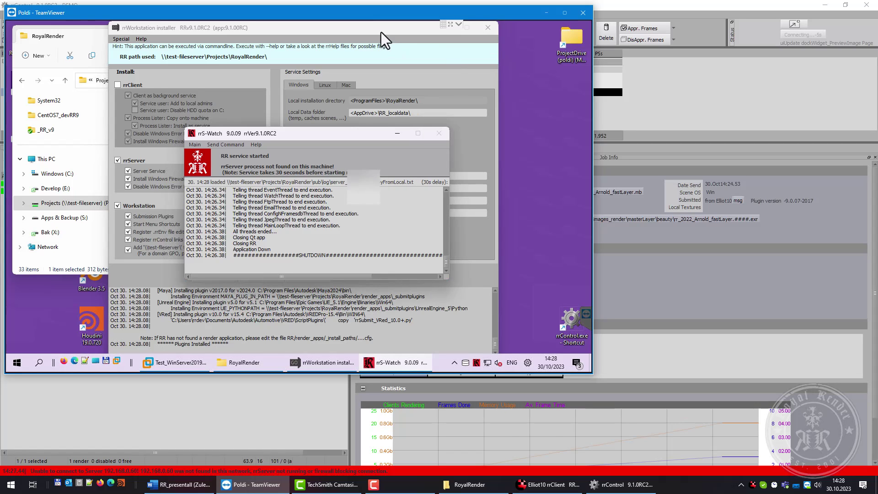
{"action": "left_click", "coordinate": [303, 200]}
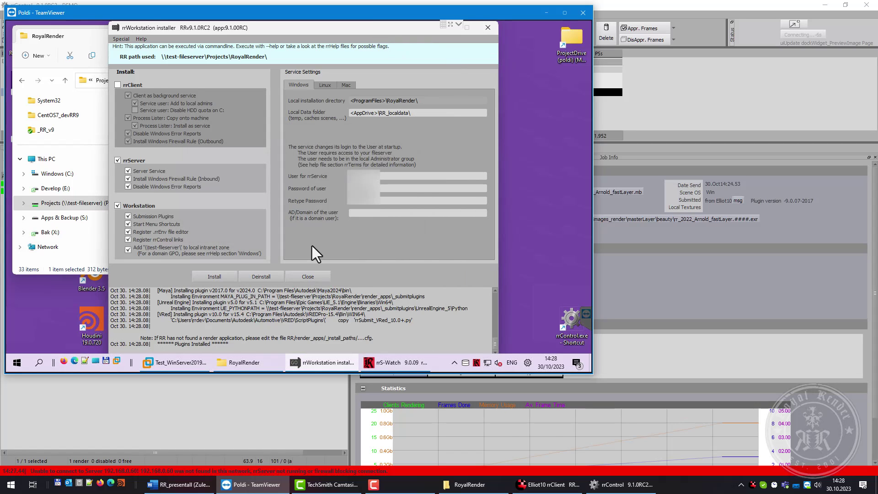
{"action": "left_click", "coordinate": [313, 276]}
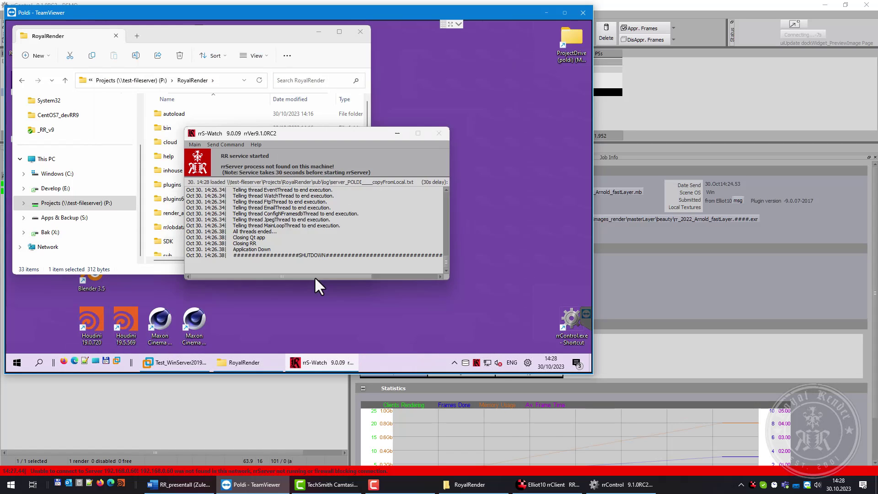
- Review the rrServer shutdown log lines in the remote rrS-Watch window
{"action": "left_click", "coordinate": [319, 32]}
{"action": "left_click_drag", "start_coordinate": [347, 135], "coordinate": [461, 188]}
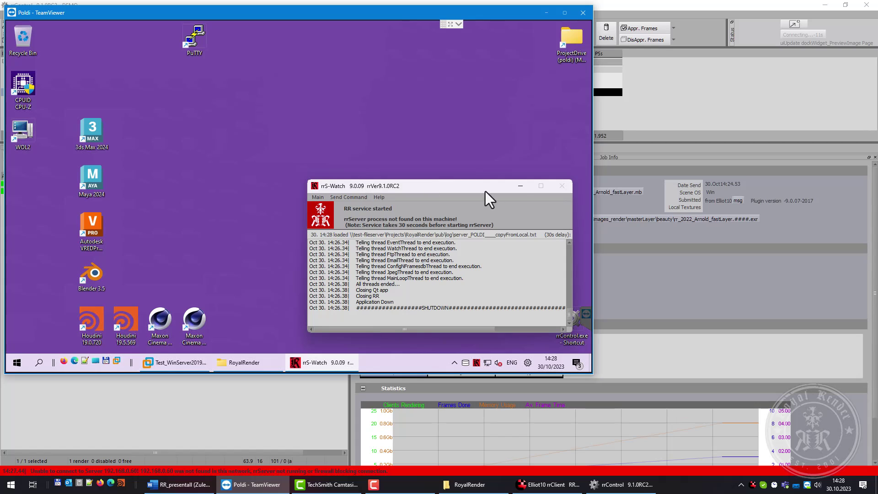
{"action": "left_click", "coordinate": [521, 186]}
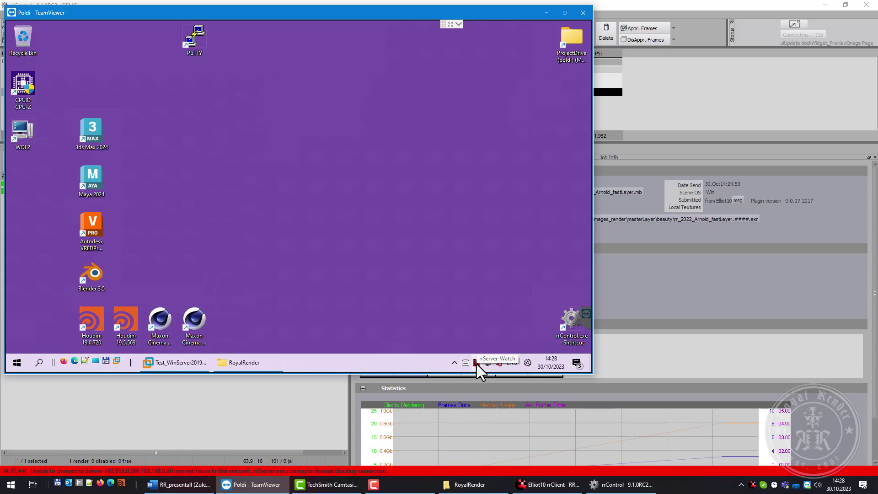
{"action": "double_click", "coordinate": [477, 363]}
{"action": "left_click_drag", "start_coordinate": [356, 248], "coordinate": [486, 316]}
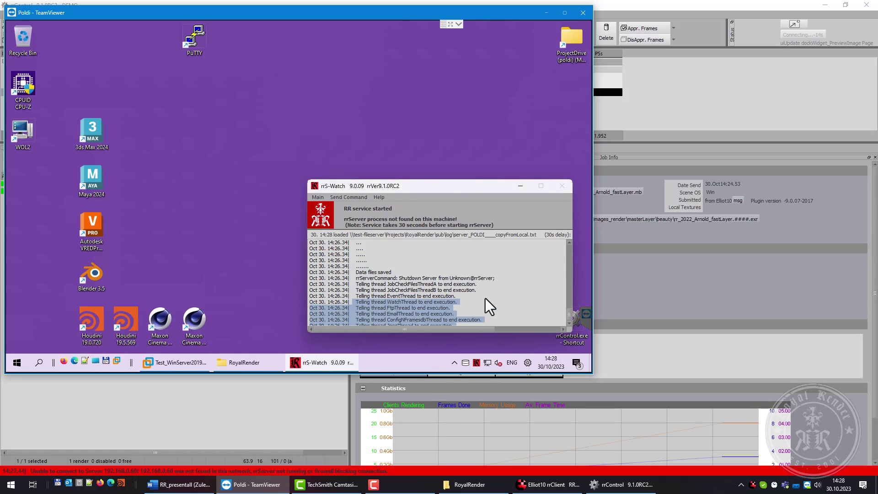
{"action": "scroll", "coordinate": [485, 298], "scroll_direction": "down", "scroll_amount": 3}
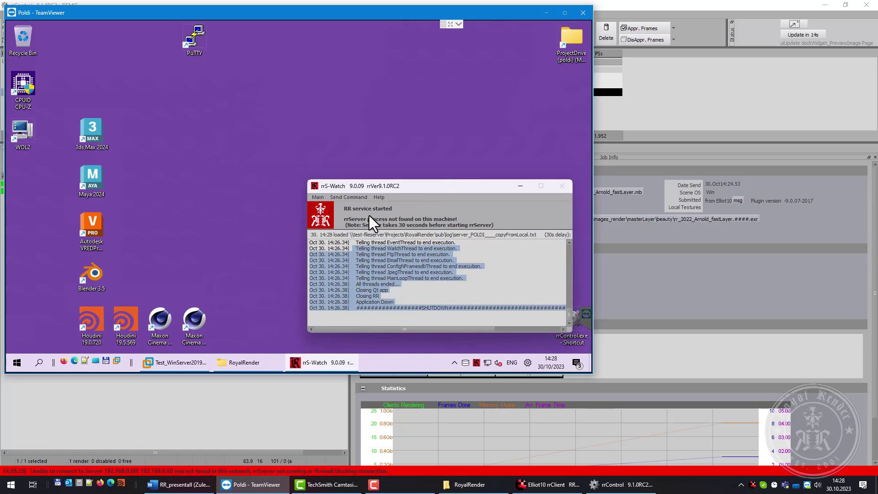
{"action": "left_click", "coordinate": [446, 267]}
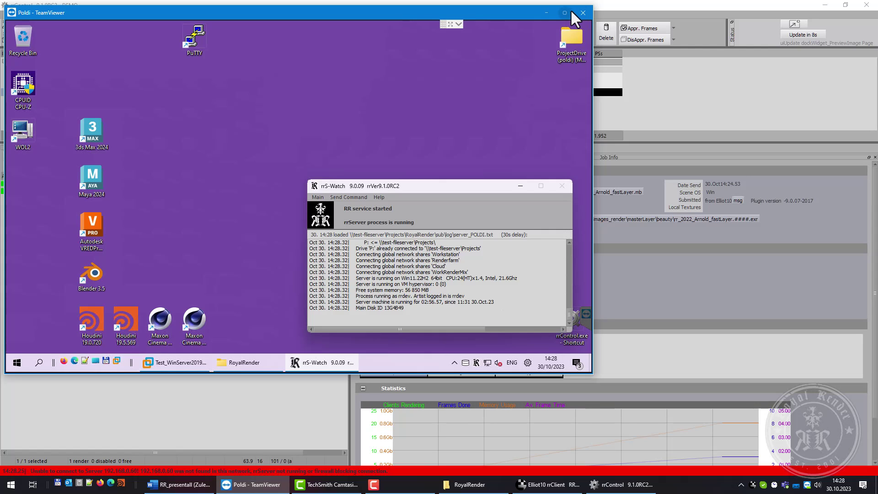
- Back locally, view the {YNJHa} Spheres job details, quit rrClient and minimize rrControl
{"action": "left_click", "coordinate": [547, 13]}
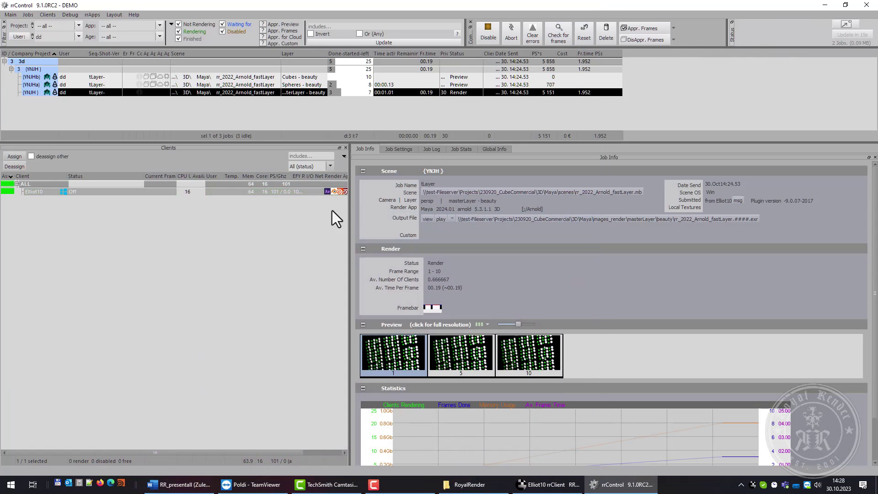
{"action": "left_click", "coordinate": [200, 85]}
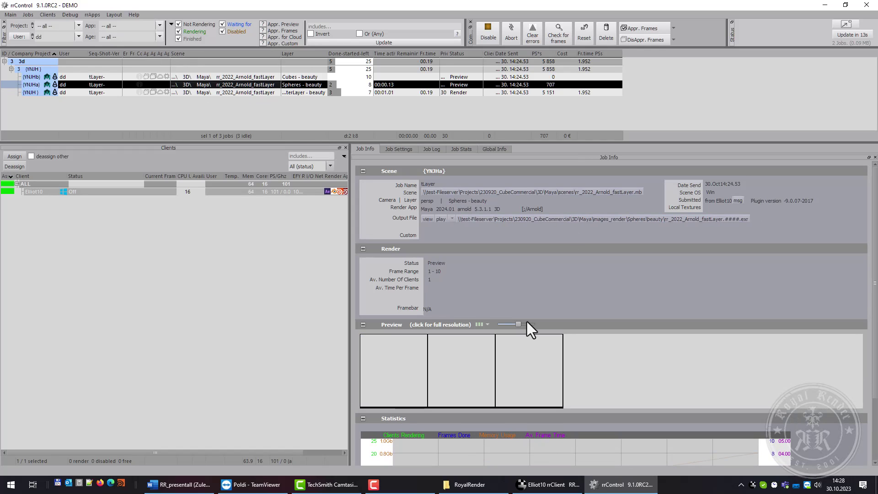
{"action": "left_click", "coordinate": [548, 484]}
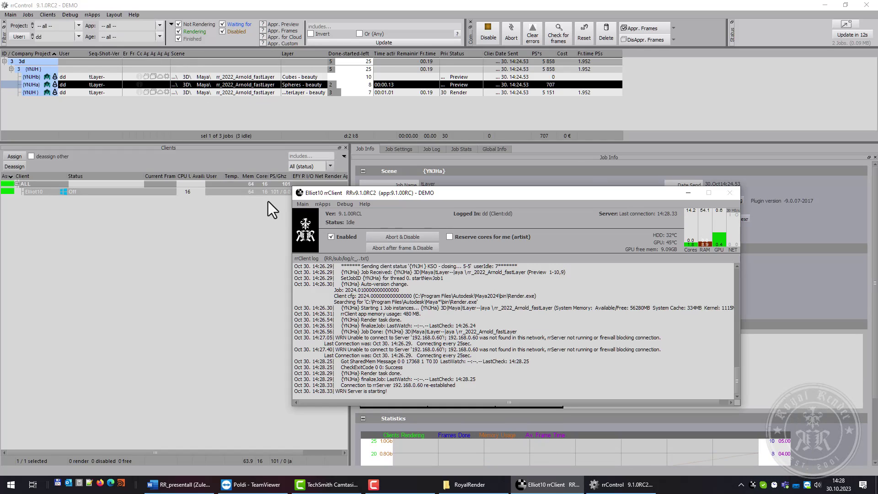
{"action": "left_click", "coordinate": [303, 201]}
{"action": "left_click", "coordinate": [347, 217]}
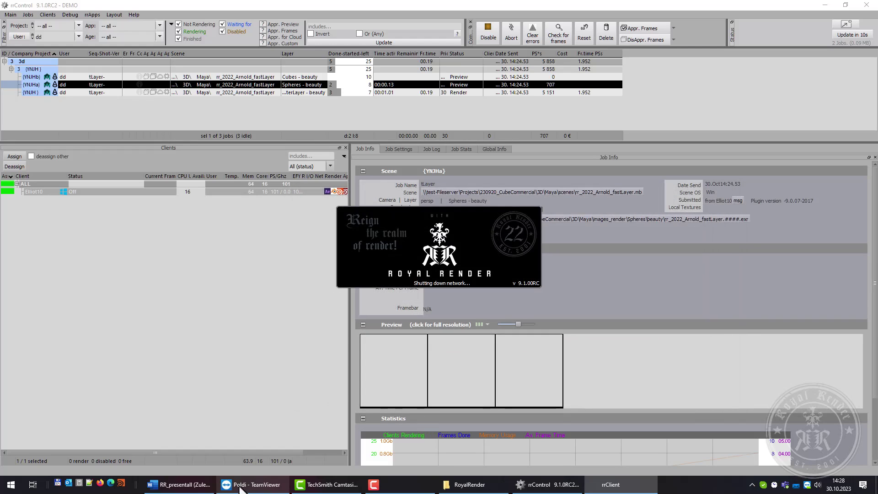
{"action": "left_click", "coordinate": [824, 5]}
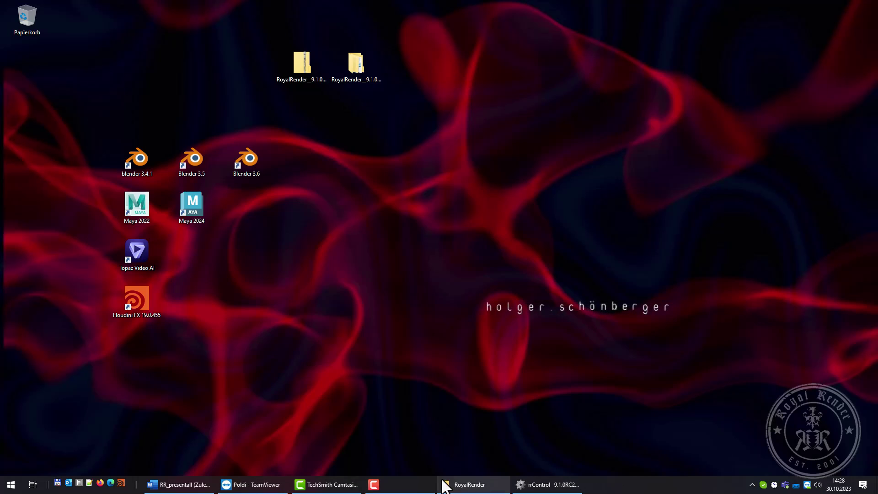
- Install rrClient with win__rrWorkstation_installer from the RoyalRender share folder
{"action": "left_click", "coordinate": [467, 485]}
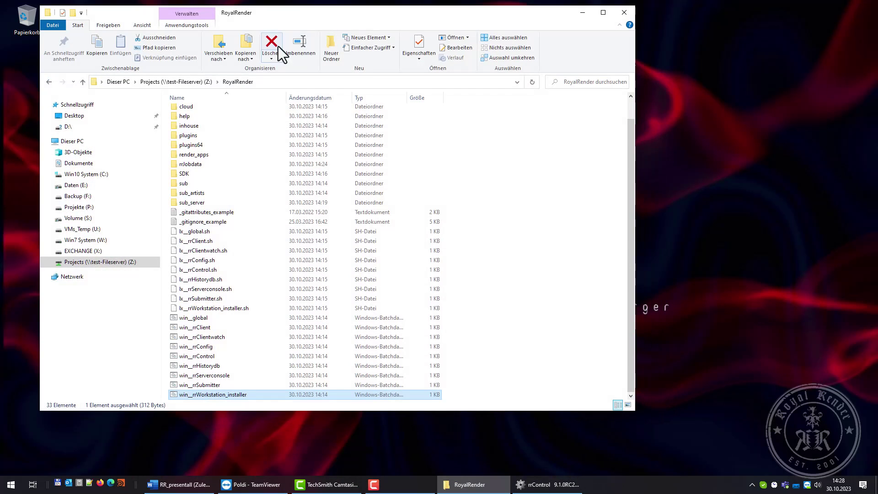
{"action": "double_click", "coordinate": [246, 395]}
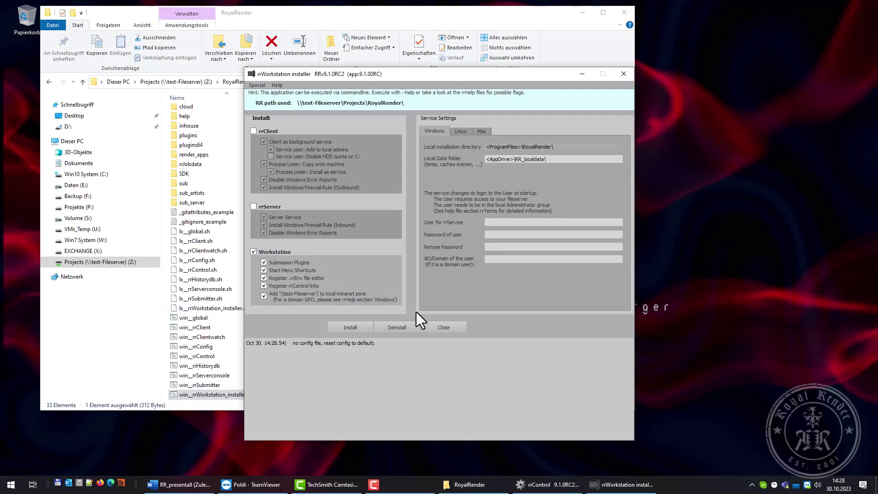
{"action": "left_click", "coordinate": [262, 130]}
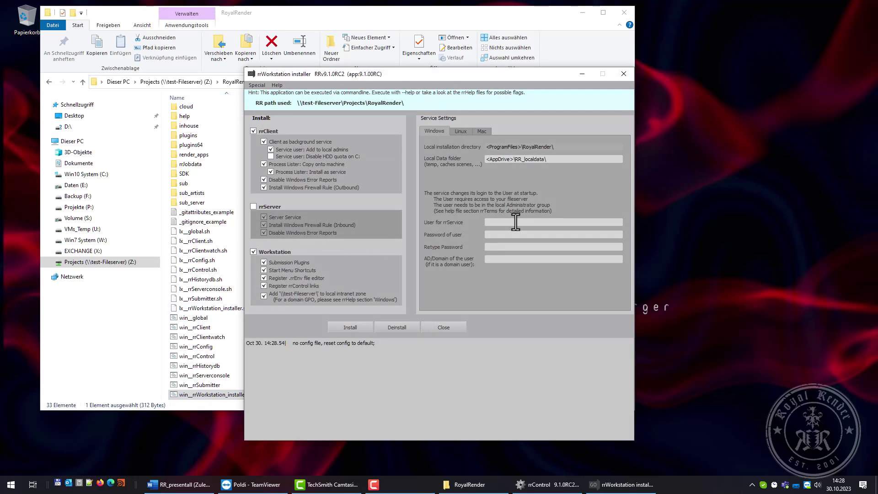
{"action": "left_click", "coordinate": [350, 328]}
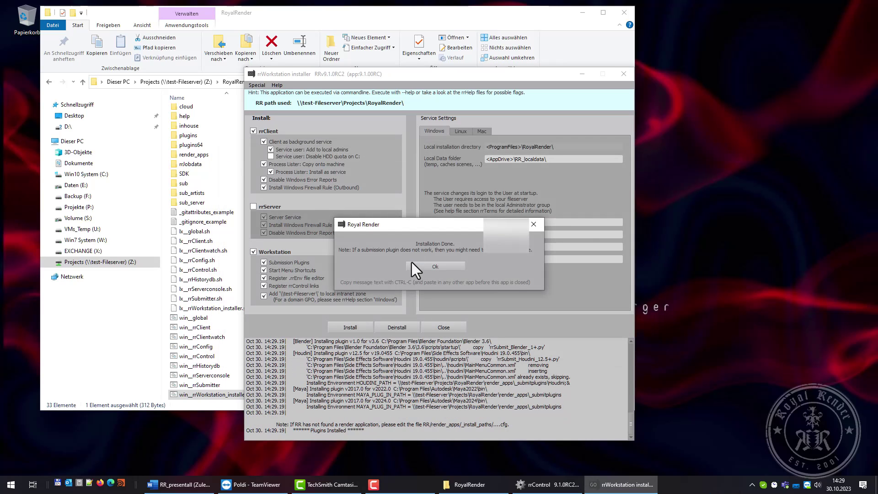
{"action": "left_click", "coordinate": [433, 266]}
{"action": "left_click", "coordinate": [450, 330]}
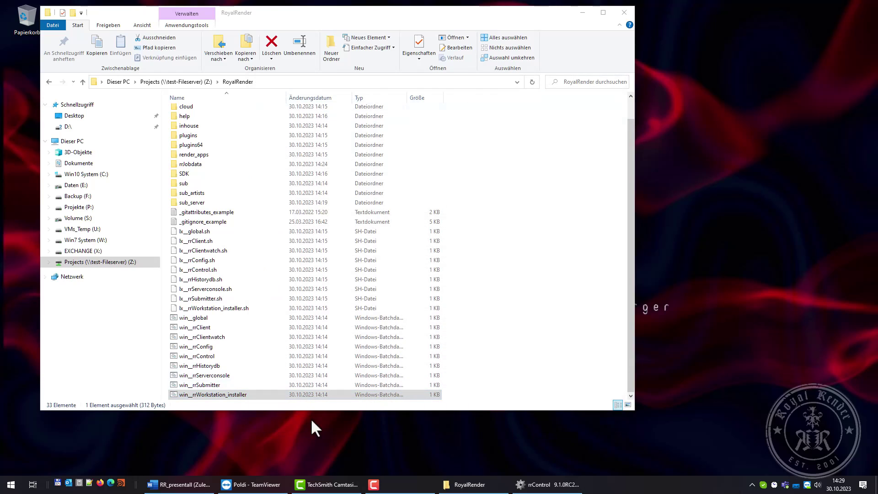
- Open the rrClient-Watch window from the hidden tray icons
{"action": "left_click", "coordinate": [752, 486]}
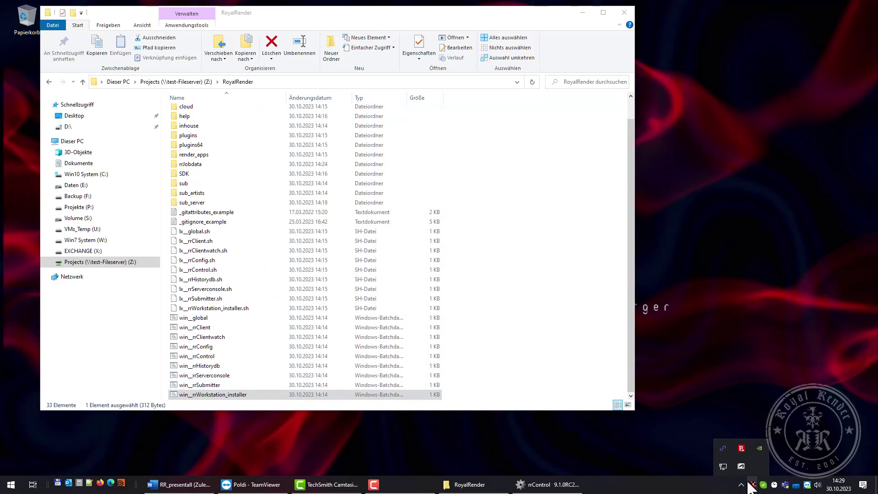
{"action": "left_click", "coordinate": [734, 465]}
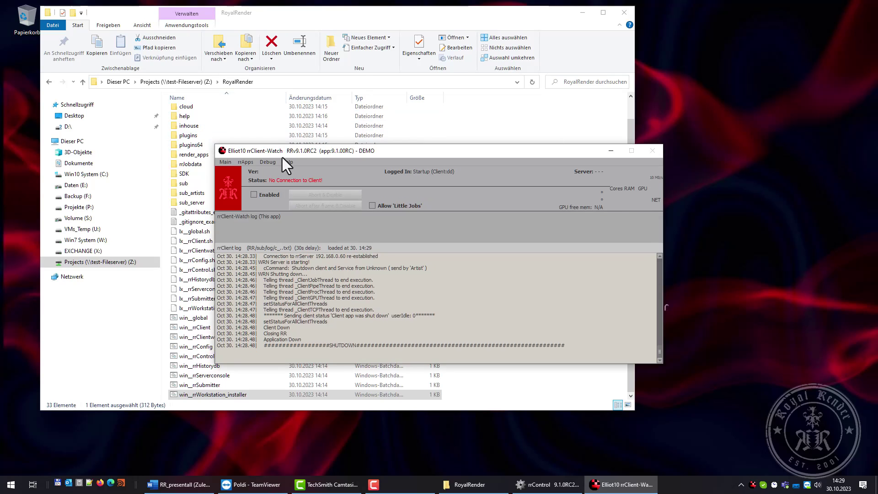
{"action": "left_click_drag", "start_coordinate": [344, 157], "coordinate": [429, 171]}
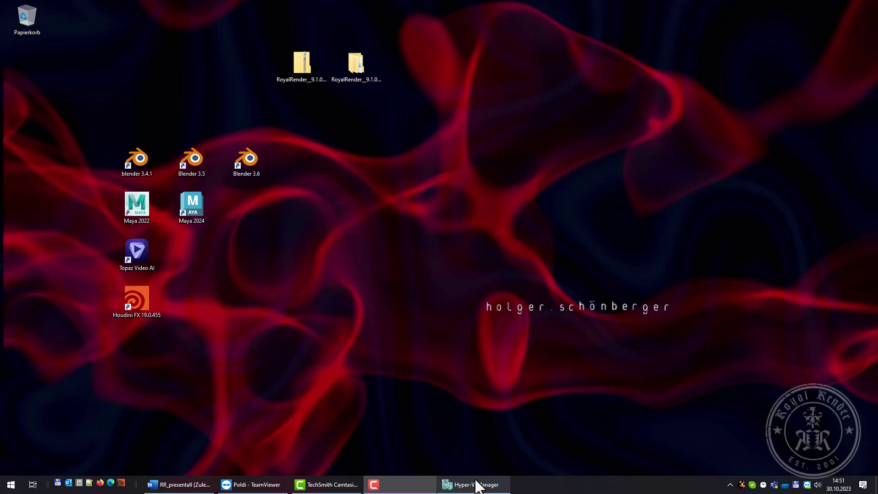
- Connect to the selected RC1–RC8 virtual machines from Hyper-V-Manager, then minimize it
{"action": "left_click", "coordinate": [476, 484]}
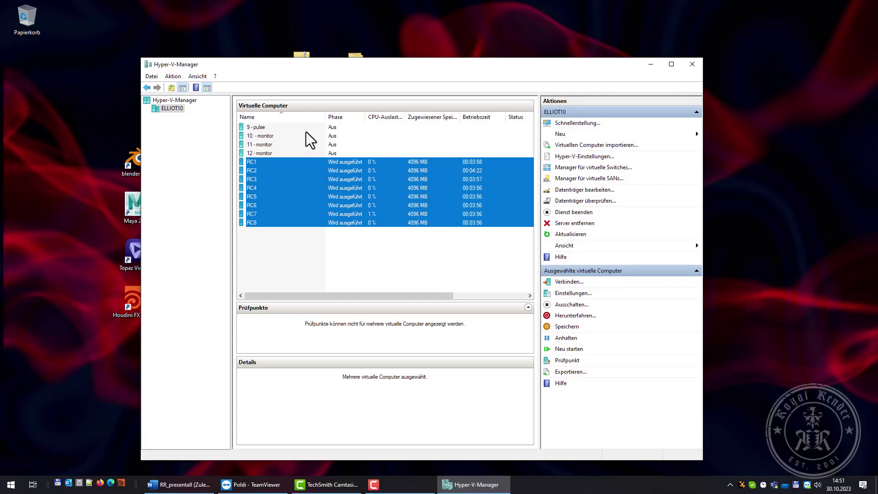
{"action": "right_click", "coordinate": [301, 204]}
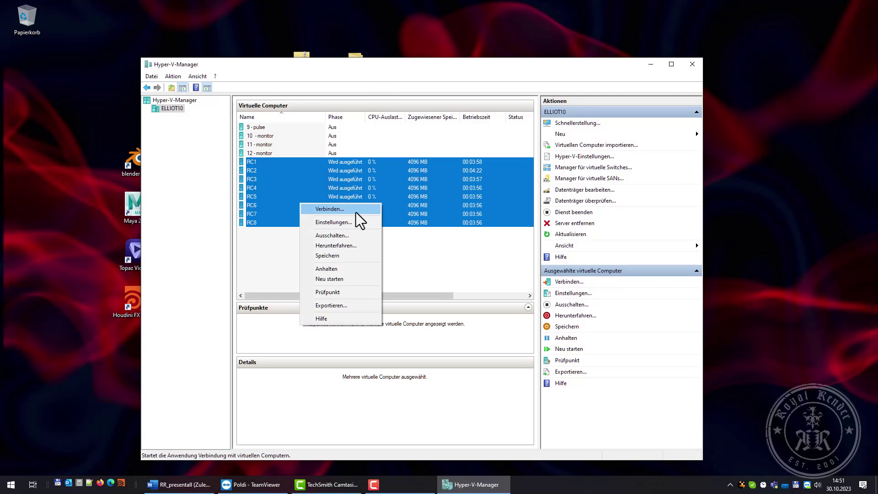
{"action": "left_click", "coordinate": [350, 212]}
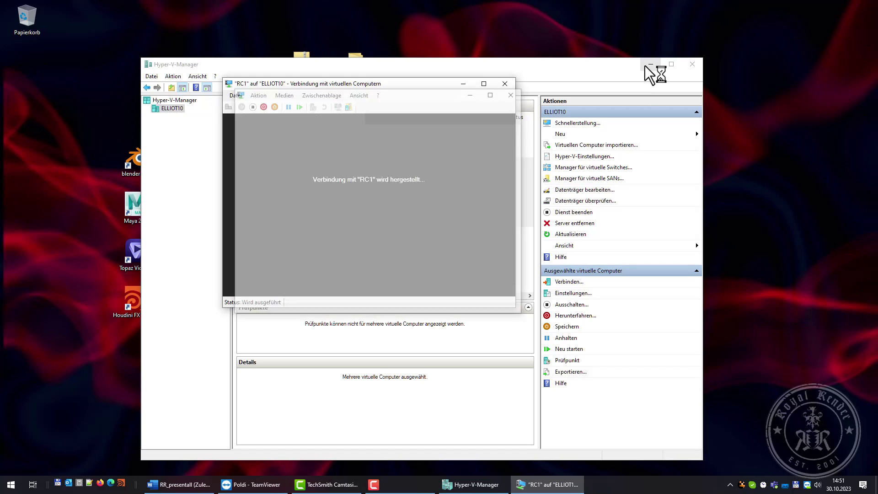
{"action": "left_click", "coordinate": [648, 65]}
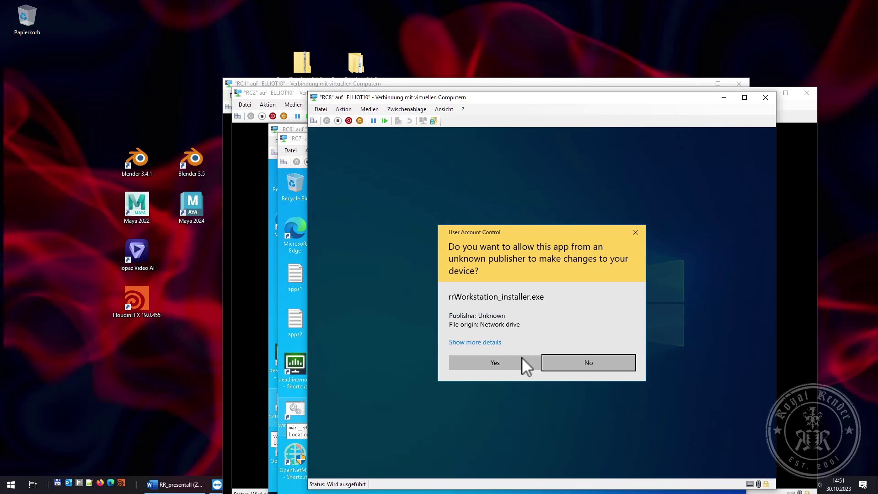
- Install the Royal Render workstation package with rrClient ticked on RC8, then close the installer
{"action": "left_click", "coordinate": [522, 358]}
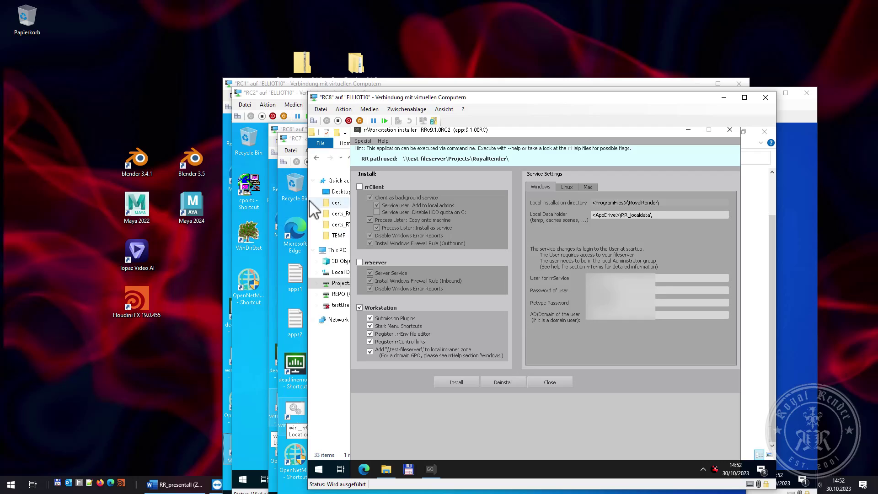
{"action": "left_click", "coordinate": [364, 187]}
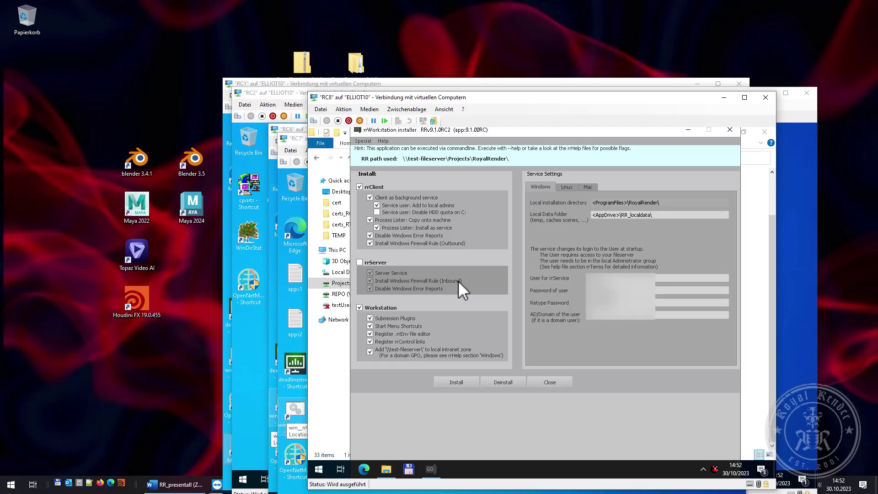
{"action": "left_click", "coordinate": [459, 385]}
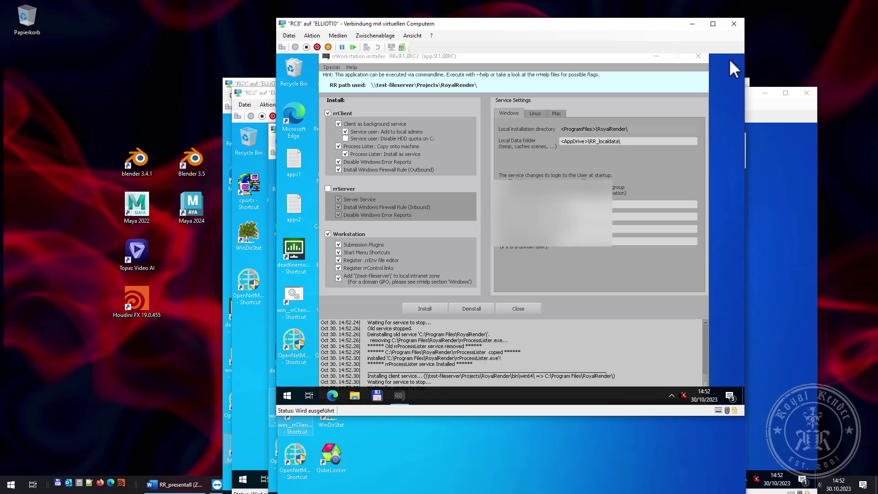
{"action": "left_click", "coordinate": [698, 57]}
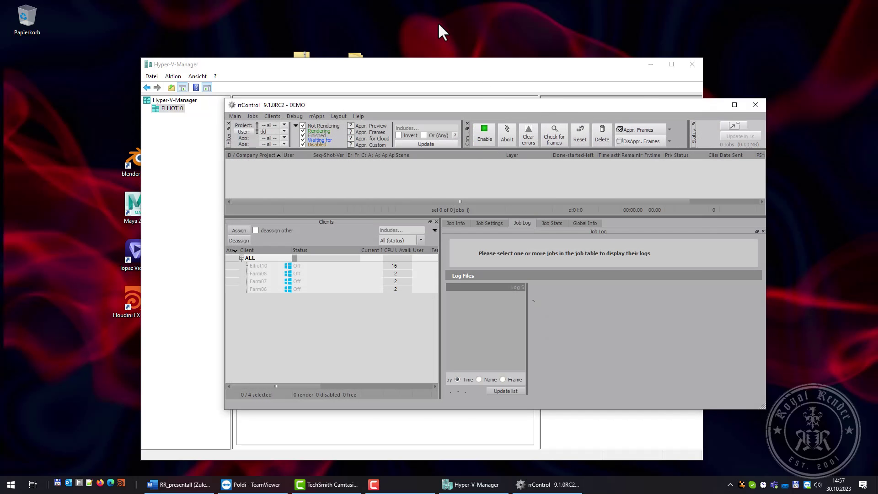
- Select the idle Farm06–Farm08 clients in rrControl's Clients table, then close rrControl
{"action": "left_click", "coordinate": [651, 65]}
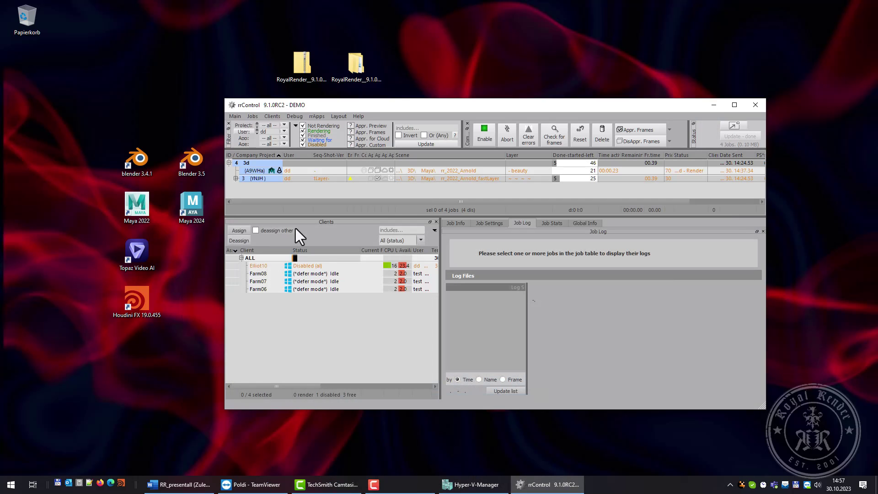
{"action": "left_click", "coordinate": [312, 273]}
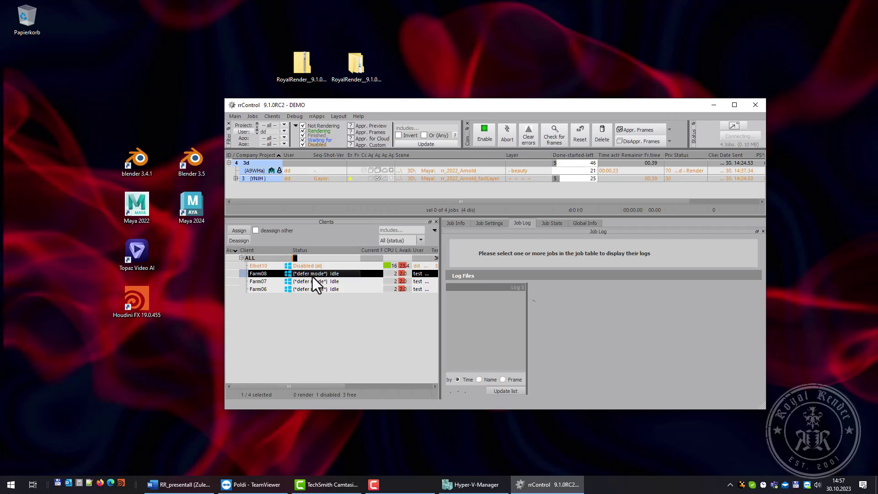
{"action": "left_click", "coordinate": [310, 282]}
{"action": "left_click", "coordinate": [315, 289], "text": "shift"}
{"action": "left_click", "coordinate": [314, 273], "text": "ctrl"}
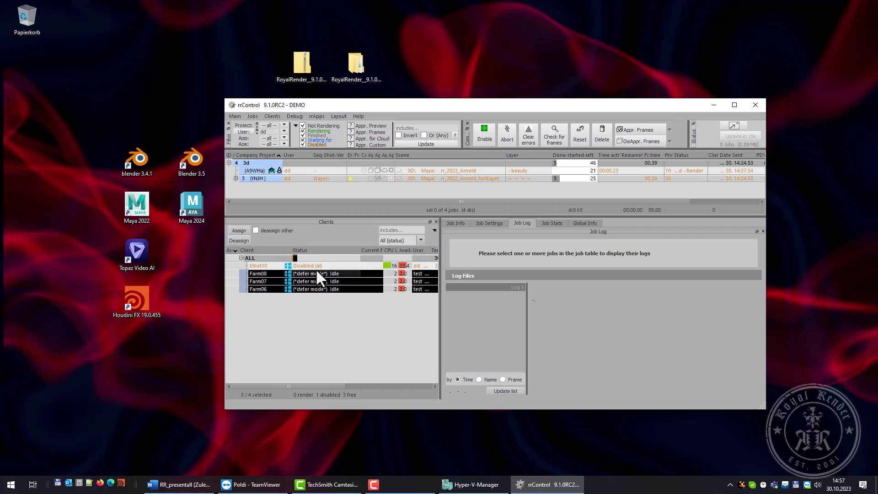
{"action": "left_click", "coordinate": [750, 111]}
- Launch rrConfig from the tray and create a new client group named 'Farm'
{"action": "right_click", "coordinate": [753, 485]}
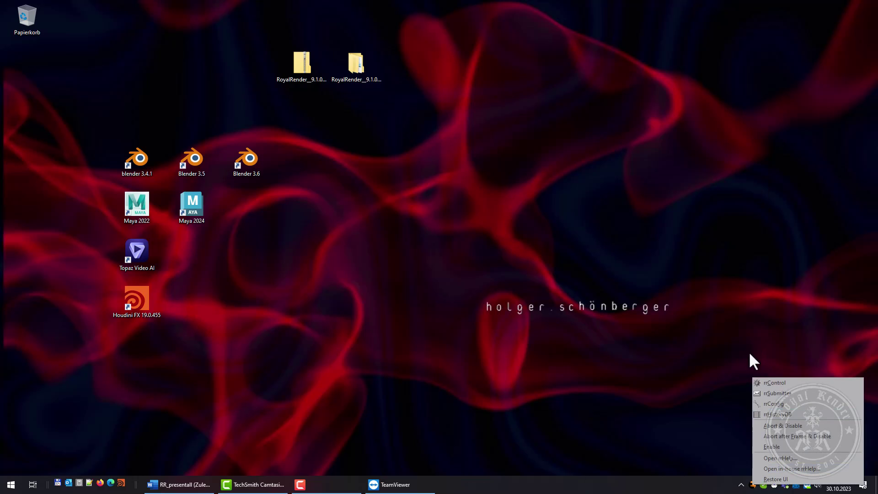
{"action": "left_click", "coordinate": [778, 403]}
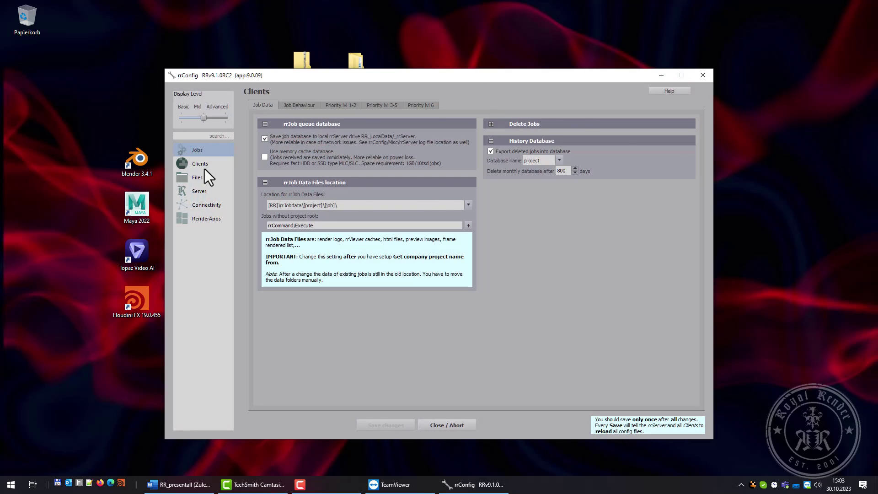
{"action": "left_click", "coordinate": [204, 167]}
{"action": "left_click", "coordinate": [285, 106]}
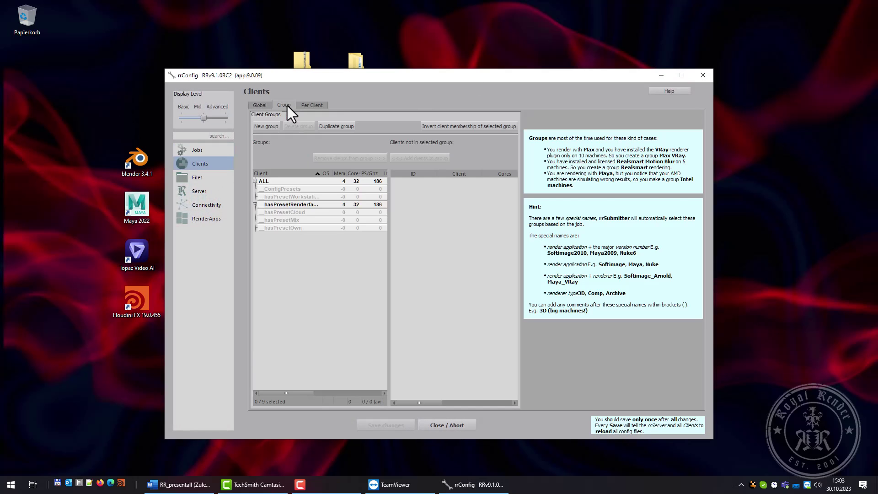
{"action": "left_click", "coordinate": [273, 127]}
{"action": "type", "text": "Rende"}
{"action": "key", "text": "BackSpace"}
{"action": "key", "text": "BackSpace"}
{"action": "key", "text": "BackSpace"}
{"action": "key", "text": "BackSpace"}
{"action": "key", "text": "BackSpace"}
{"action": "type", "text": "Farm"}
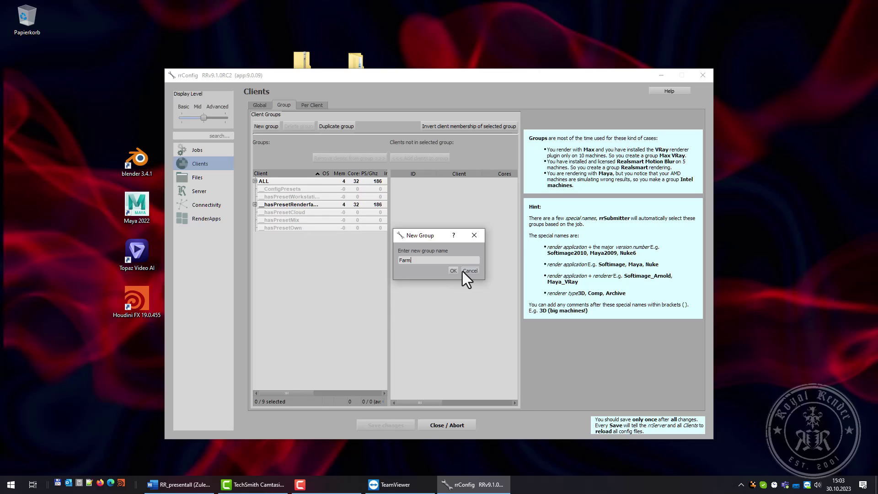
{"action": "key", "text": "Return"}
- Add the ungrouped clients Farm02 through Farm08 to the Farm group
{"action": "left_click", "coordinate": [268, 236]}
{"action": "left_click", "coordinate": [468, 199]}
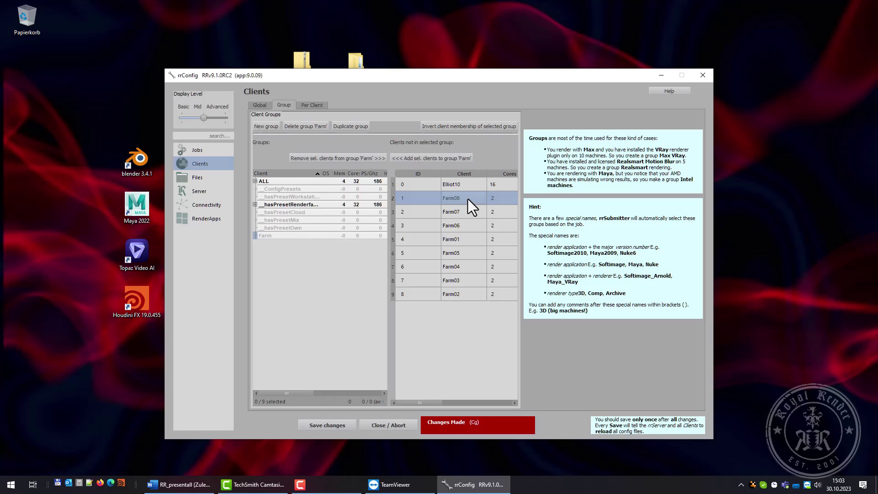
{"action": "left_click", "coordinate": [471, 292], "text": "shift"}
{"action": "left_click", "coordinate": [432, 158]}
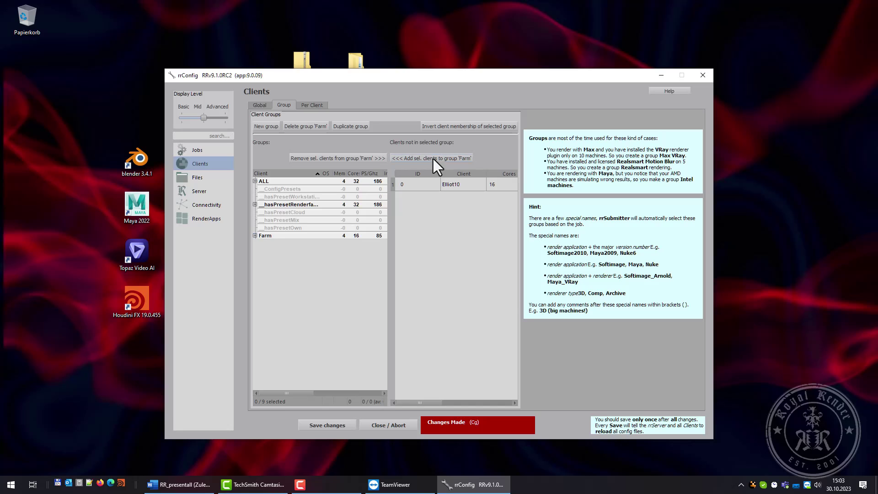
- Create a 'Workstation' client group and add Elliot10 to it
{"action": "left_click", "coordinate": [265, 126]}
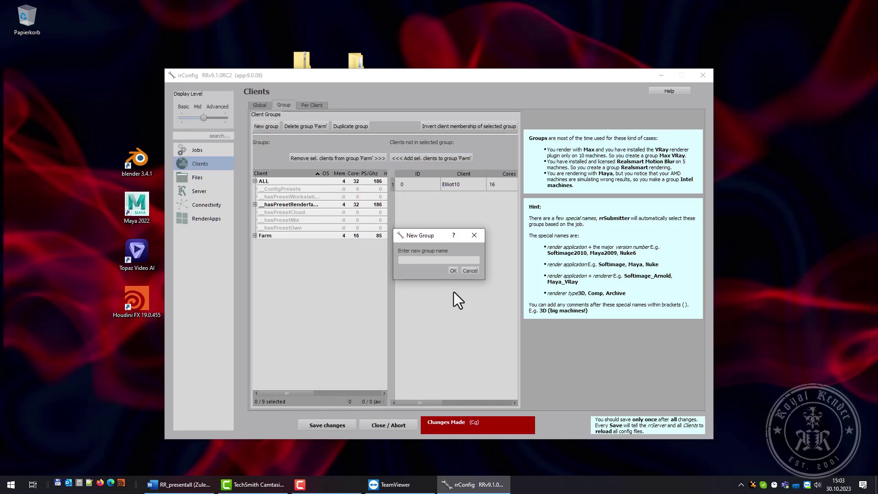
{"action": "type", "text": "Workstaiton"}
{"action": "key", "text": "BackSpace"}
{"action": "key", "text": "BackSpace"}
{"action": "key", "text": "BackSpace"}
{"action": "key", "text": "BackSpace"}
{"action": "type", "text": "tion"}
{"action": "key", "text": "Return"}
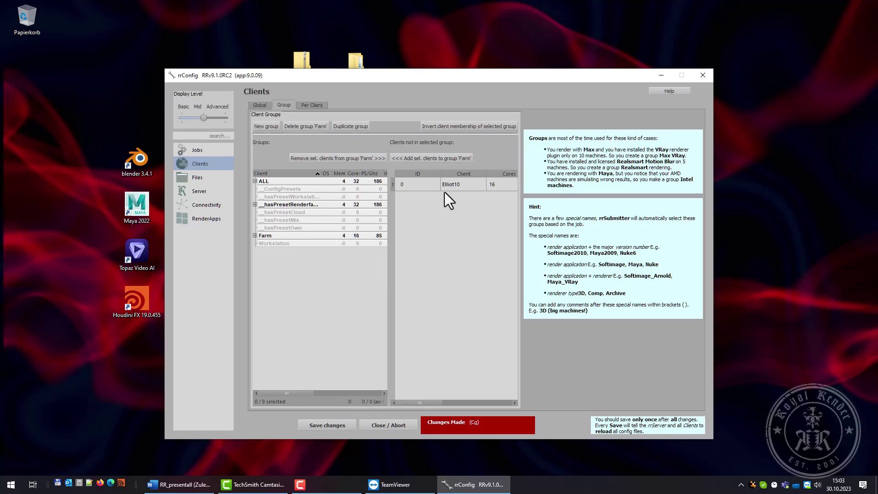
{"action": "left_click", "coordinate": [443, 188]}
{"action": "left_click", "coordinate": [298, 244]}
{"action": "left_click", "coordinate": [421, 158]}
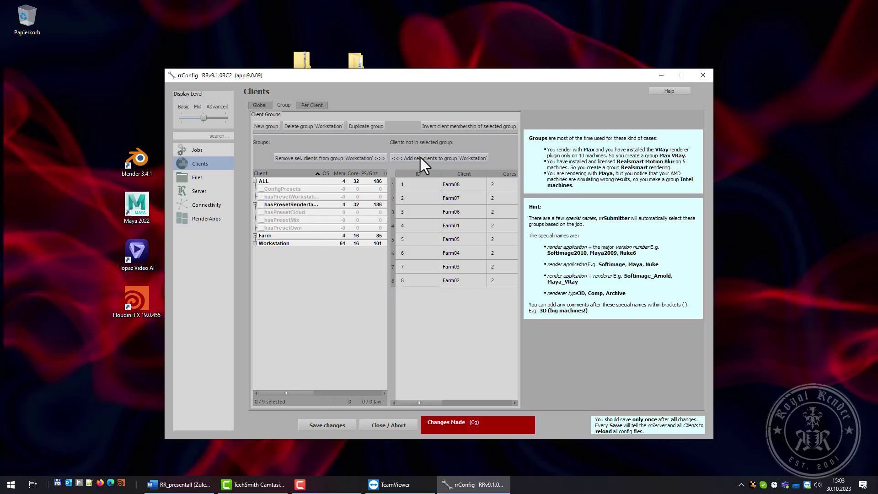
- Review the Farm and Workstation group members, save, acknowledge the rrServer notice, and close
{"action": "left_click", "coordinate": [255, 244]}
{"action": "left_click", "coordinate": [255, 235]}
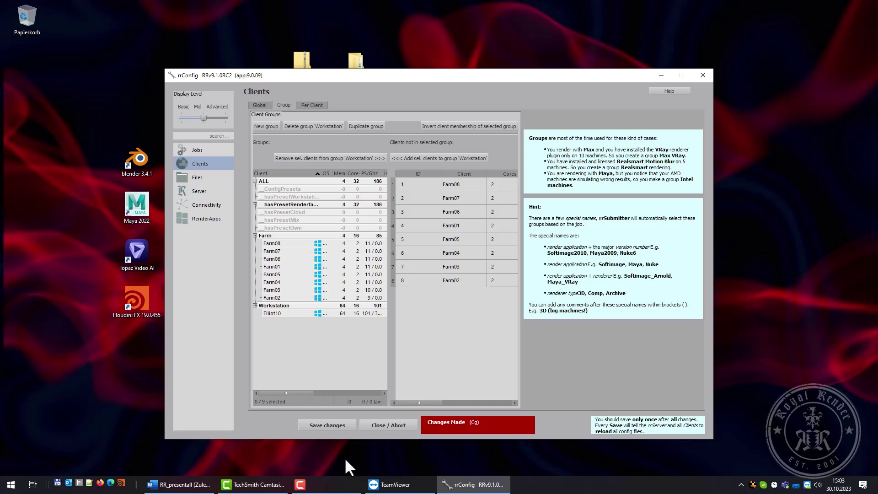
{"action": "left_click", "coordinate": [328, 425]}
{"action": "left_click", "coordinate": [400, 274]}
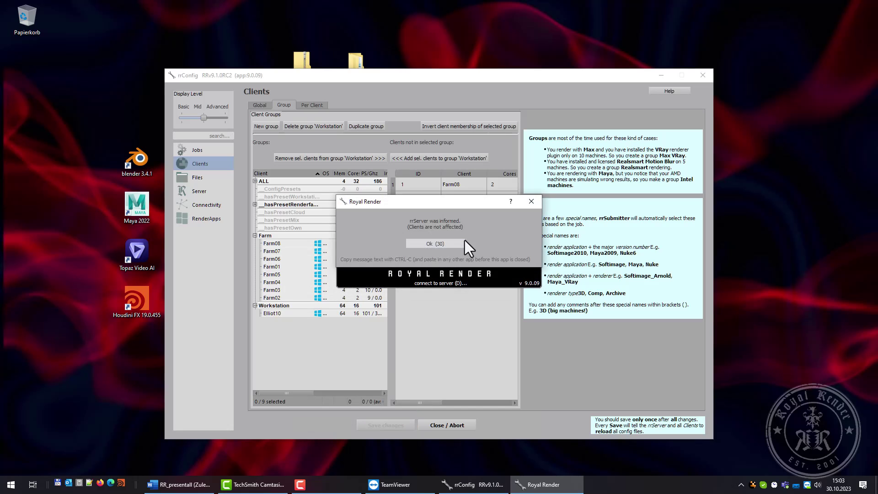
{"action": "left_click", "coordinate": [459, 241]}
{"action": "left_click", "coordinate": [449, 425]}
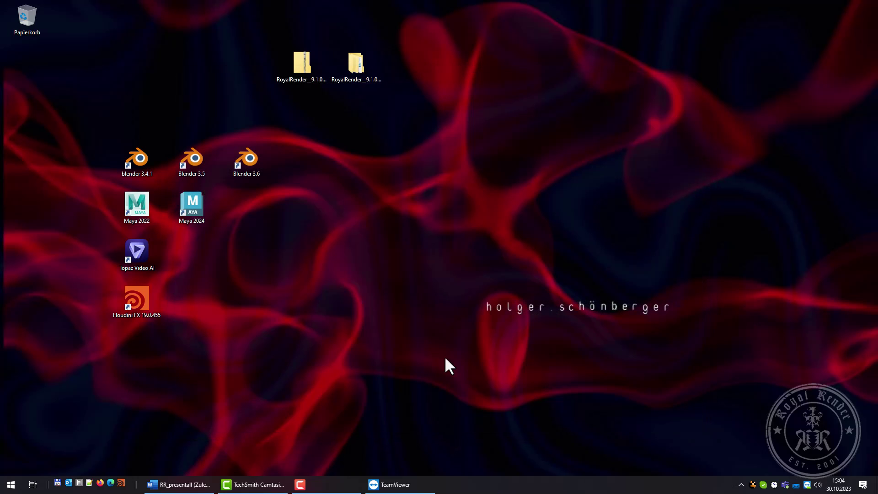
- Launch Maya 2024 and open the rr_2022_Arnold.mb scene from the scenes folder
{"action": "double_click", "coordinate": [192, 205]}
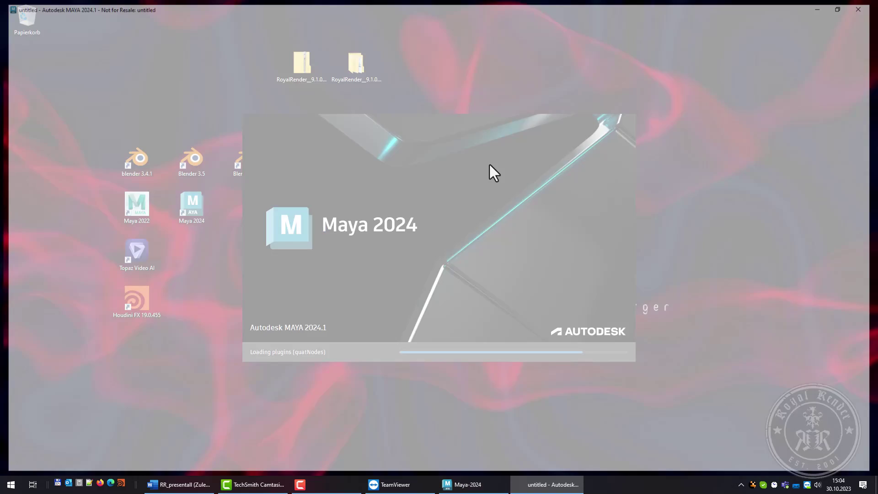
{"action": "left_click", "coordinate": [21, 17]}
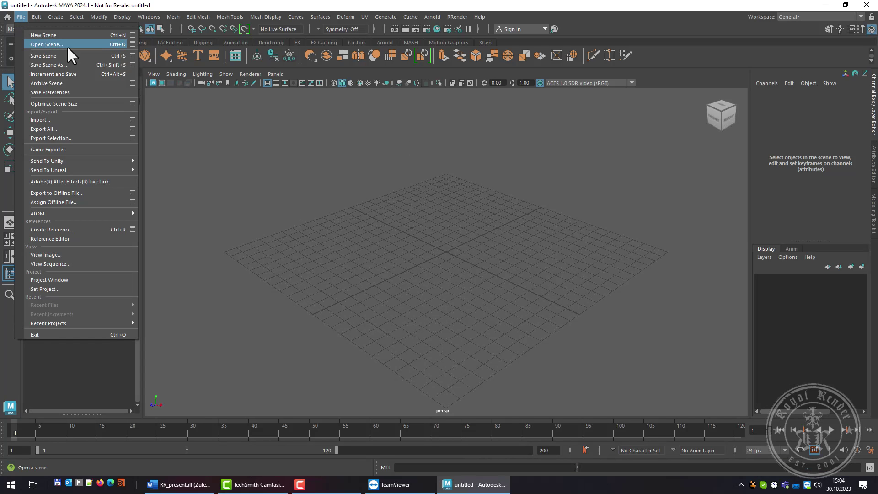
{"action": "left_click", "coordinate": [100, 45]}
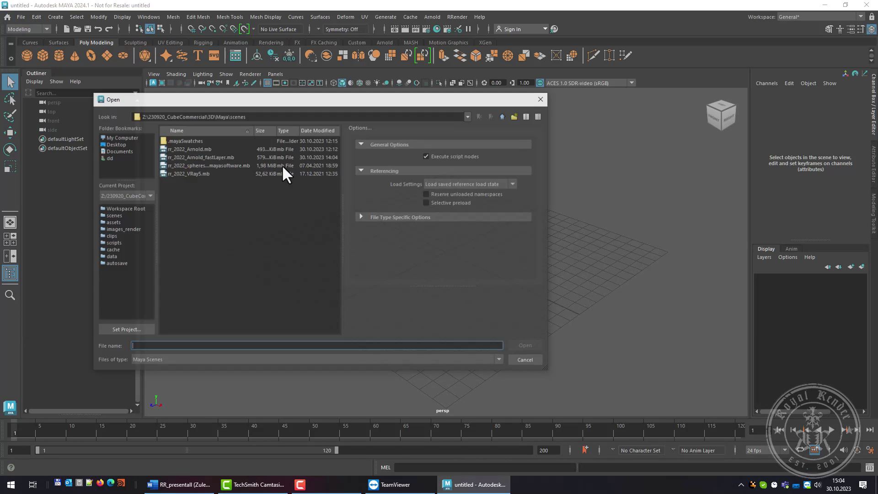
{"action": "double_click", "coordinate": [210, 149]}
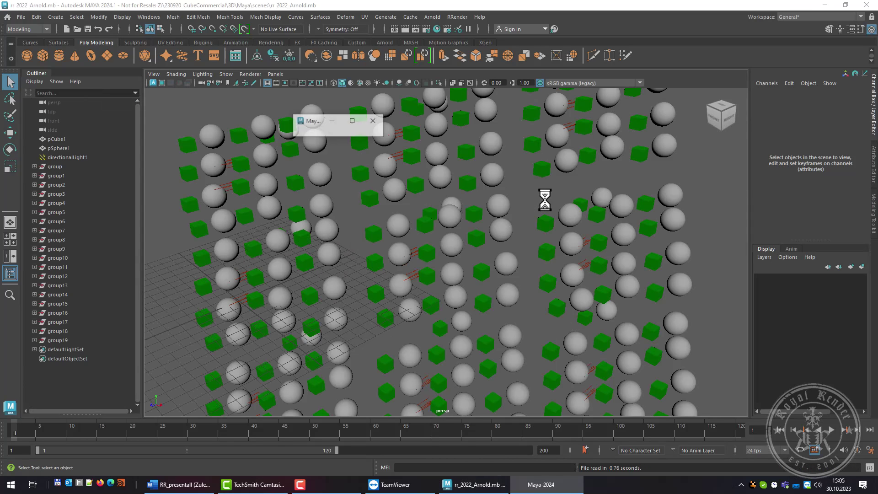
- Open the RRender submitter for the scene and uncheck the Layer2 job, keeping masterLayer
{"action": "left_click", "coordinate": [458, 18]}
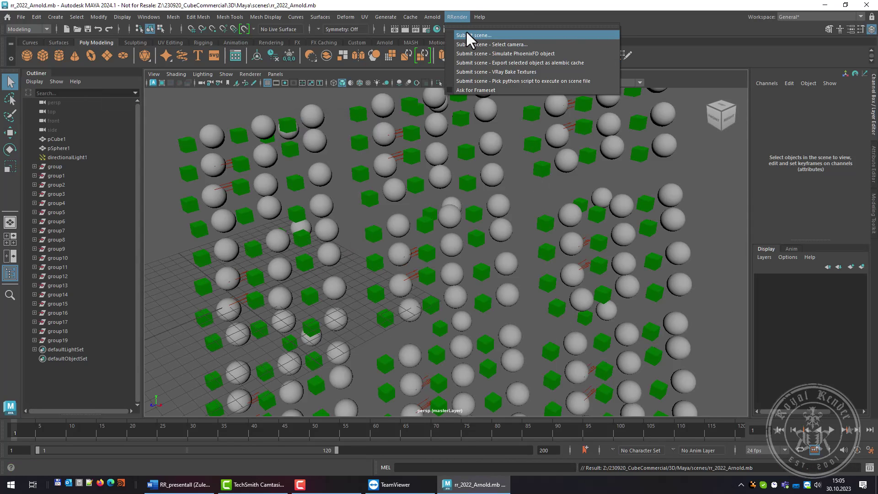
{"action": "left_click", "coordinate": [465, 31]}
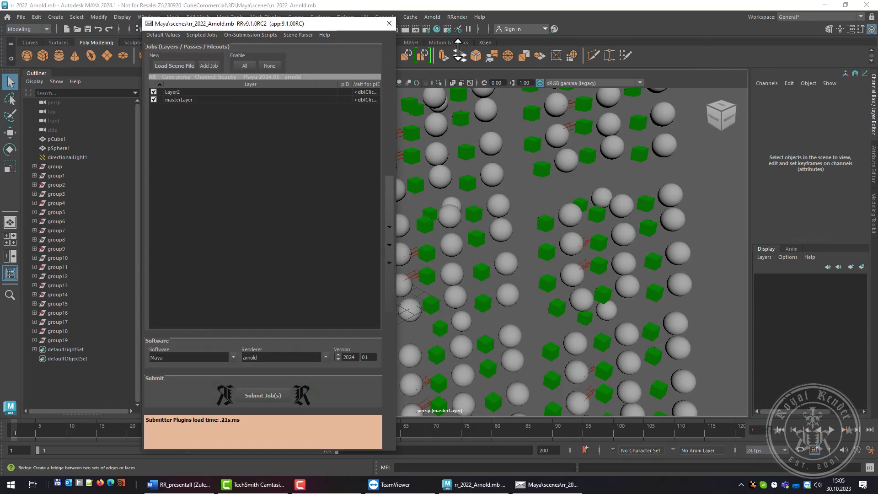
{"action": "left_click", "coordinate": [174, 97]}
{"action": "left_click", "coordinate": [175, 94]}
{"action": "left_click", "coordinate": [173, 101]}
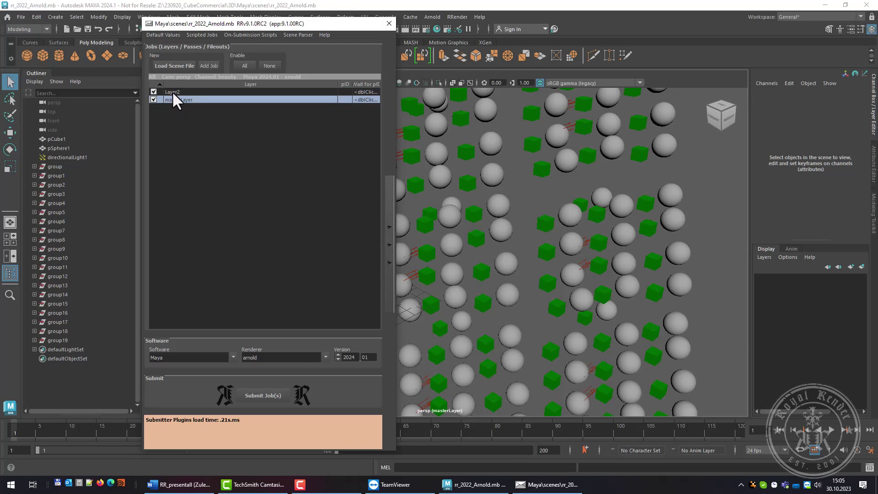
{"action": "left_click", "coordinate": [175, 92]}
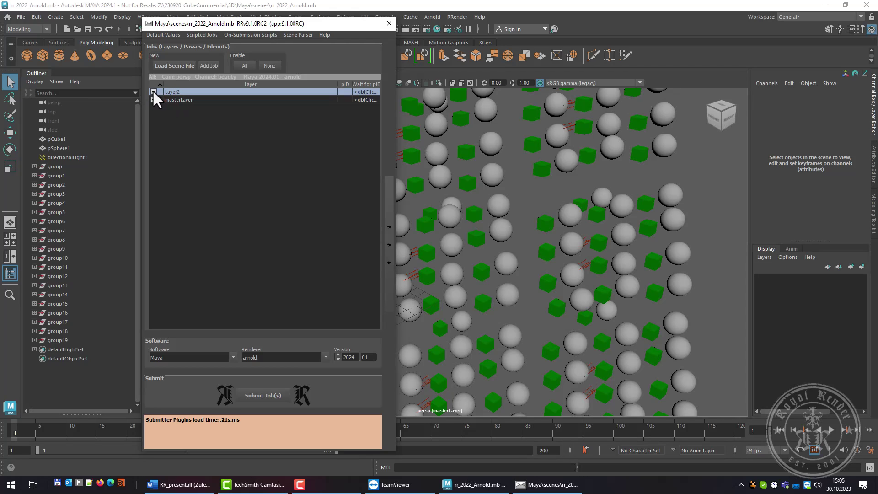
- Set the Sequence End to frame 20 in Scene Settings, then show Clients settings
{"action": "left_click", "coordinate": [389, 245]}
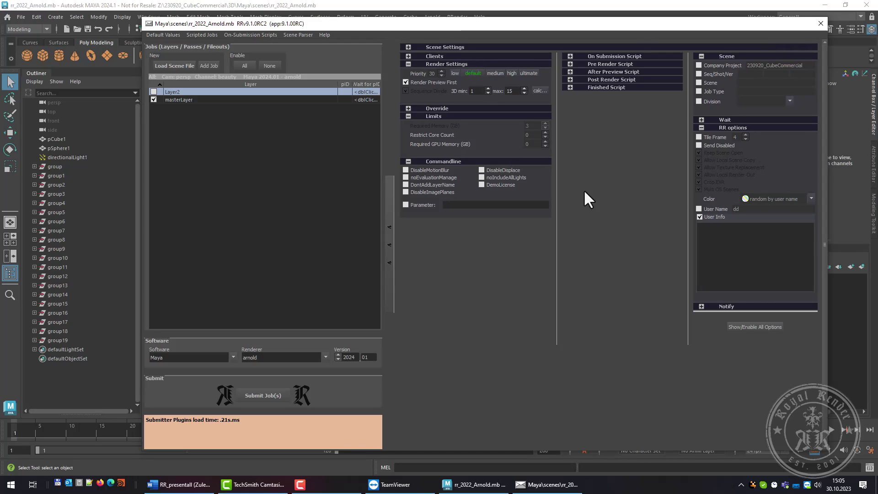
{"action": "left_click", "coordinate": [408, 48]}
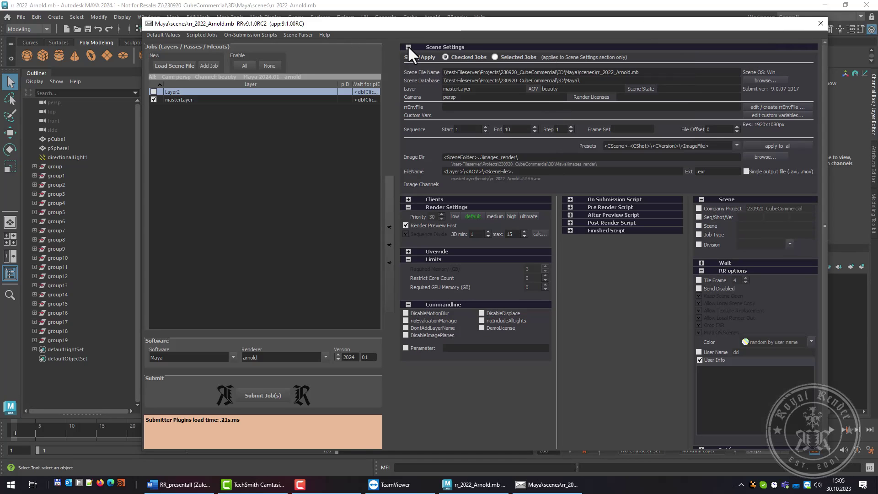
{"action": "left_click_drag", "start_coordinate": [680, 72], "coordinate": [312, 66]}
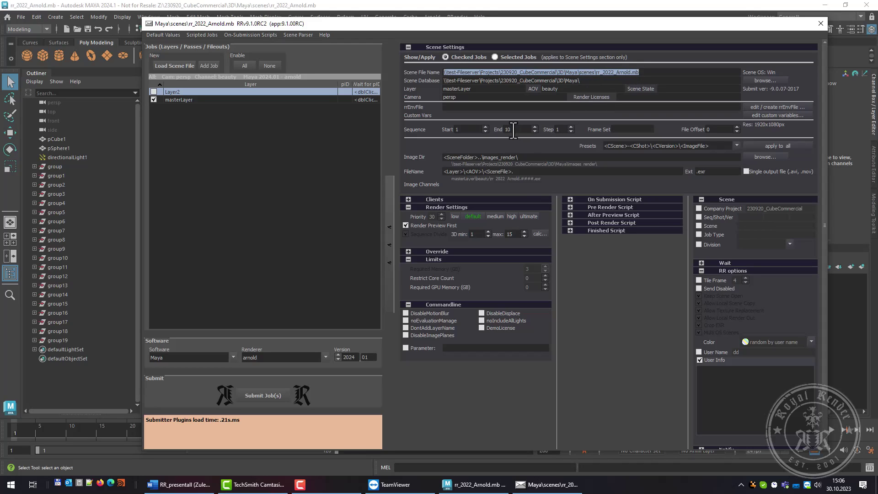
{"action": "double_click", "coordinate": [508, 129]}
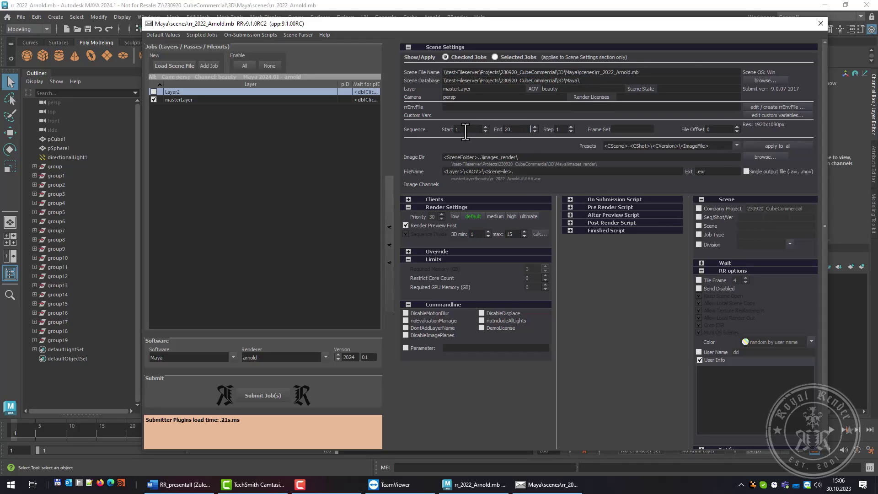
{"action": "left_click", "coordinate": [408, 47]}
{"action": "left_click", "coordinate": [408, 56]}
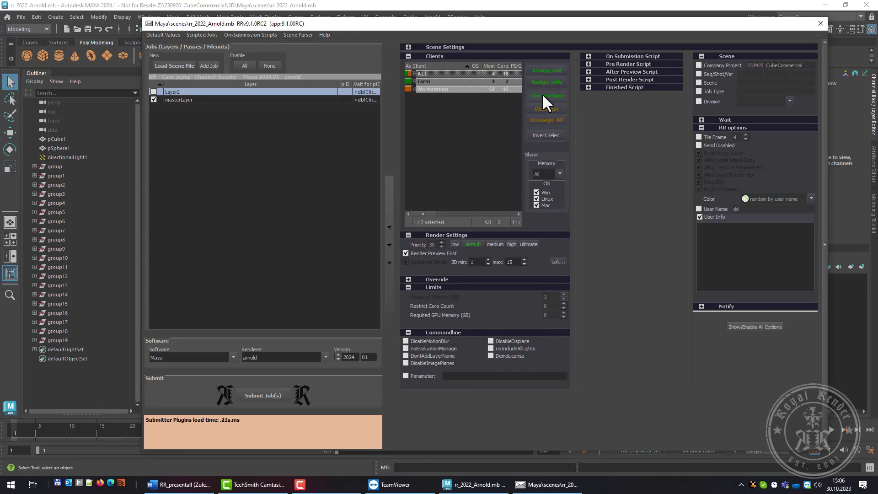
- In the ALL client group, assign the job only to Farm01, then only to workstation Elliot10
{"action": "left_click", "coordinate": [413, 74]}
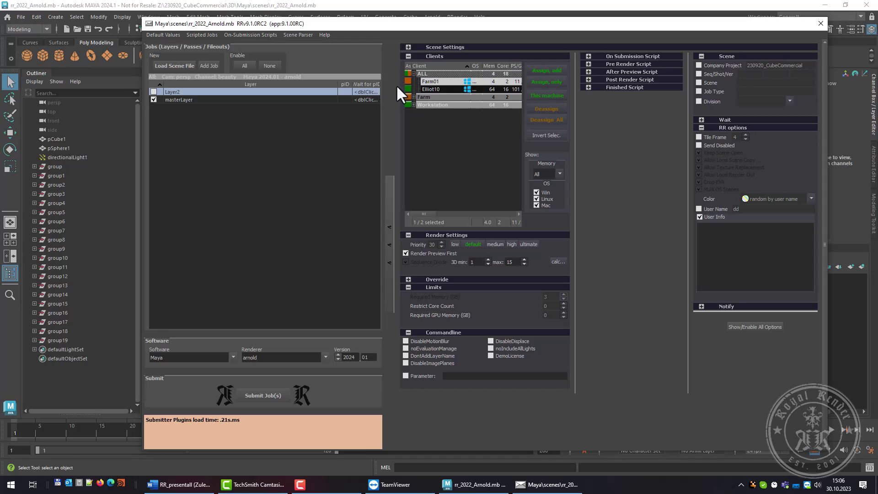
{"action": "left_click", "coordinate": [547, 81]}
{"action": "left_click", "coordinate": [425, 104]}
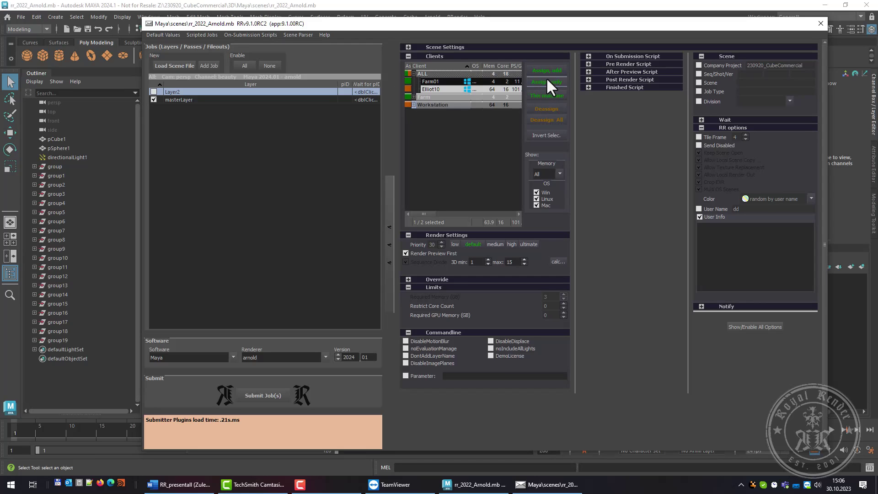
{"action": "left_click", "coordinate": [547, 82]}
{"action": "left_click", "coordinate": [435, 88]}
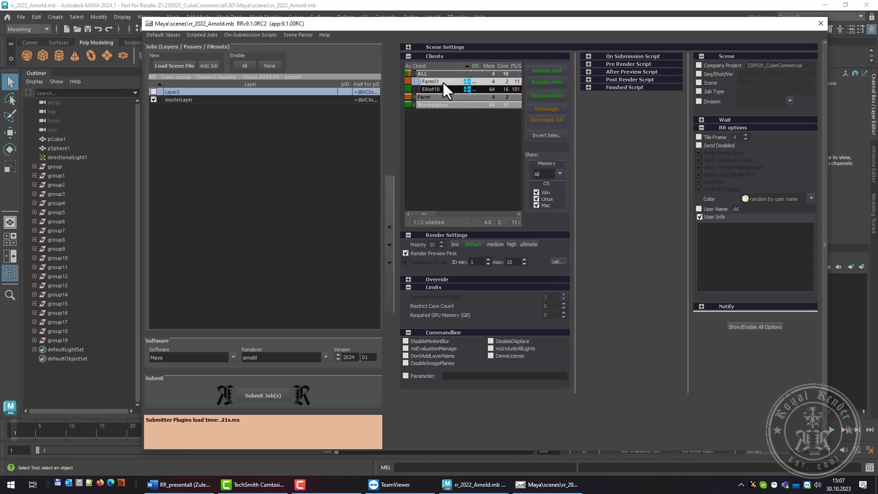
- Set the job priority to high (70) and enable Tile Frame under Wait
{"action": "left_click", "coordinate": [408, 55]}
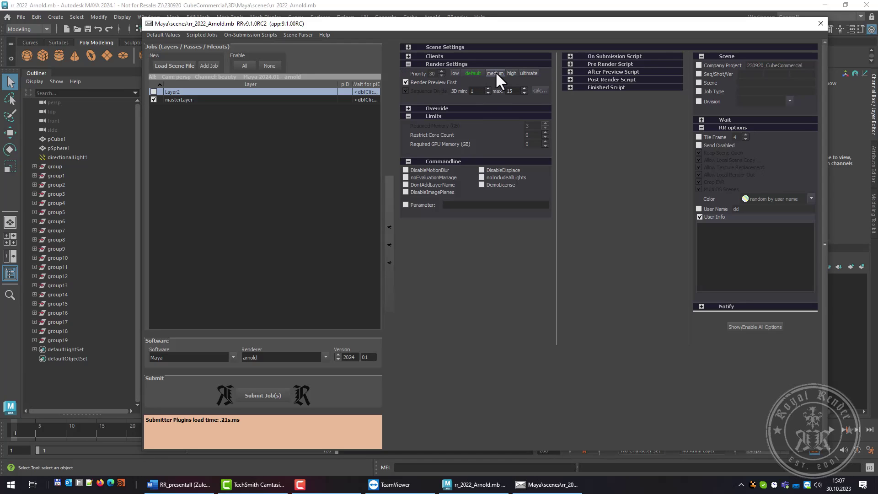
{"action": "left_click", "coordinate": [511, 73]}
{"action": "double_click", "coordinate": [474, 91]}
{"action": "left_click", "coordinate": [701, 121]}
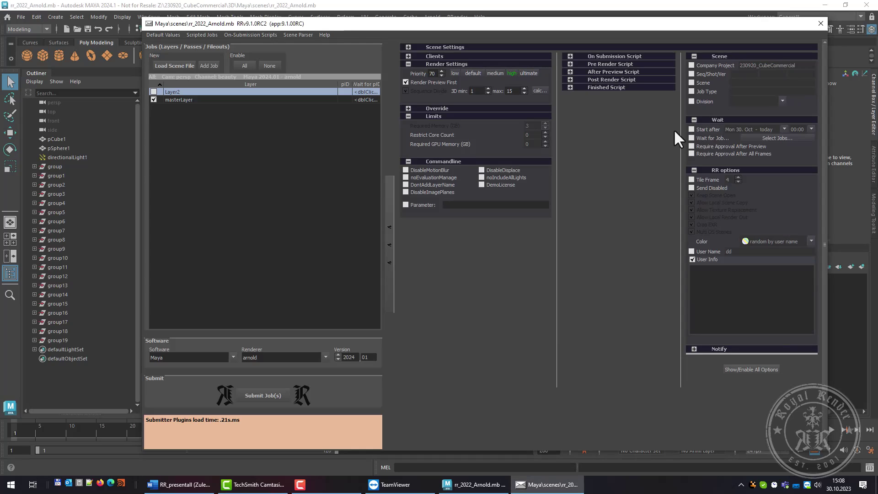
{"action": "left_click", "coordinate": [707, 144]}
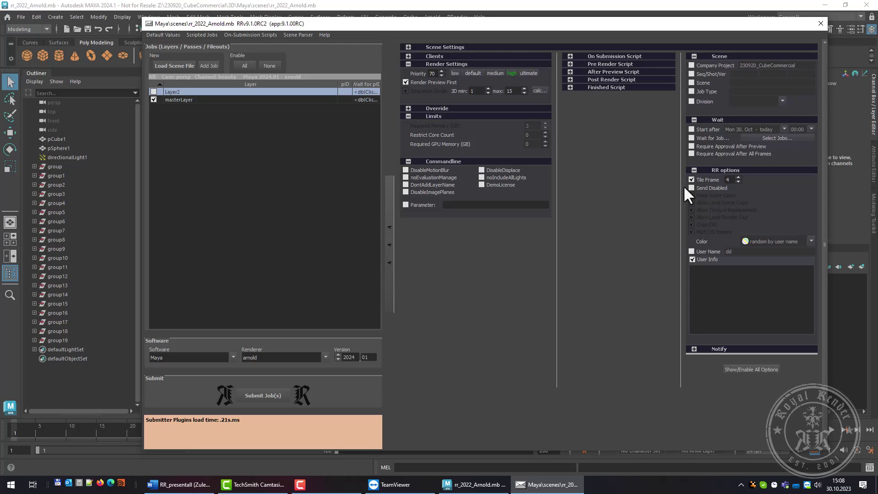
- Add a notification sent via rrMessage when the job is finished, then collapse Wait and Notify
{"action": "left_click", "coordinate": [694, 350]}
{"action": "left_click", "coordinate": [812, 360]}
{"action": "left_click", "coordinate": [746, 389]}
{"action": "left_click", "coordinate": [810, 370]}
{"action": "left_click", "coordinate": [741, 387]}
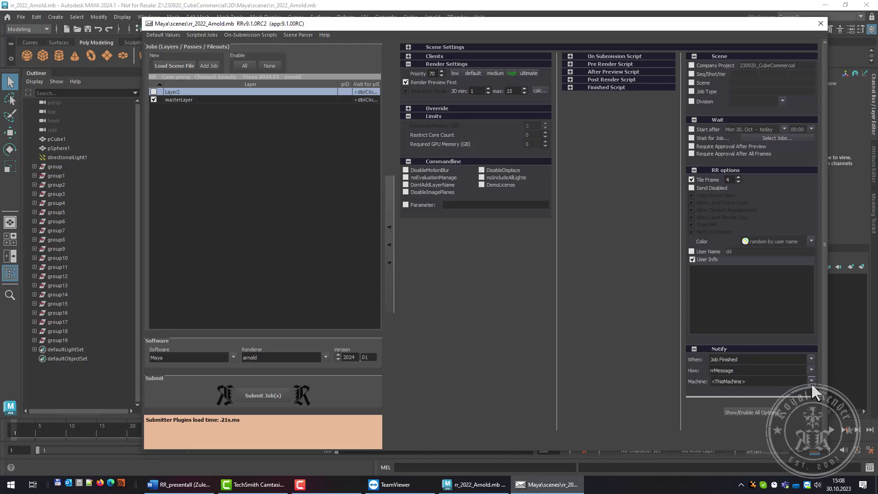
{"action": "left_click", "coordinate": [740, 349]}
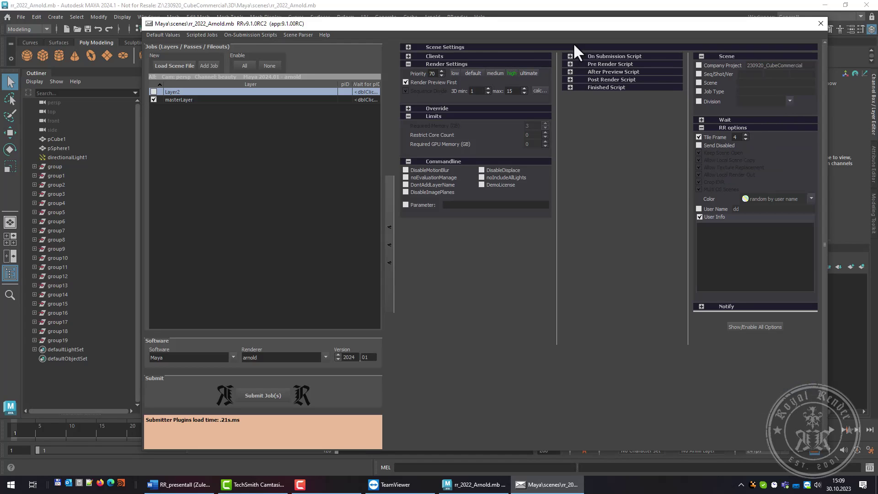
- Expand Post Render Script to confirm Sequence Check and Create Small Video are enabled
{"action": "left_click", "coordinate": [570, 79]}
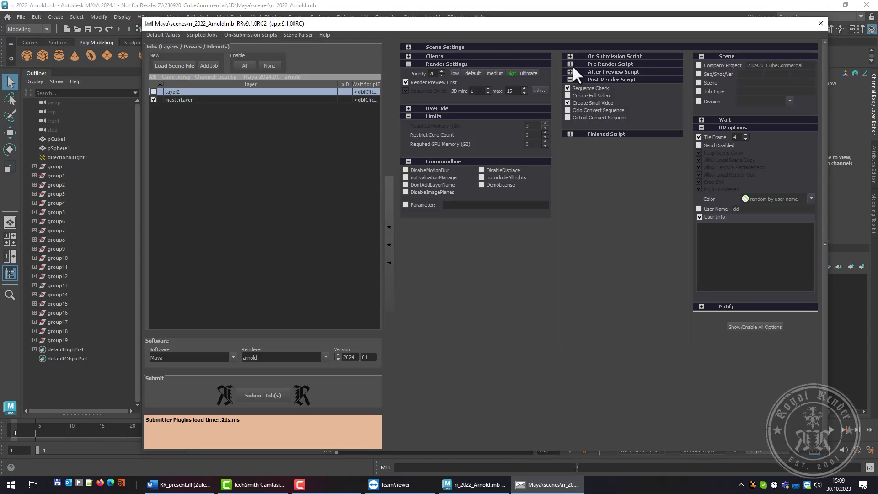
{"action": "left_click", "coordinate": [570, 56]}
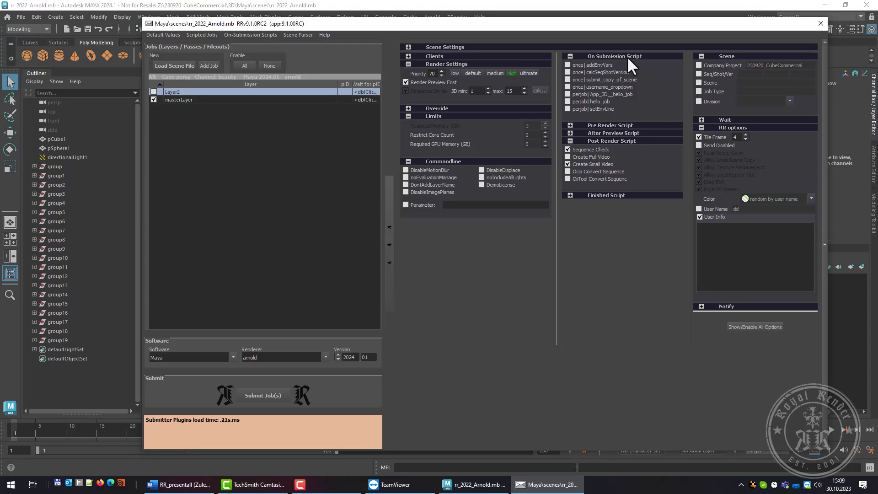
{"action": "left_click", "coordinate": [570, 55]}
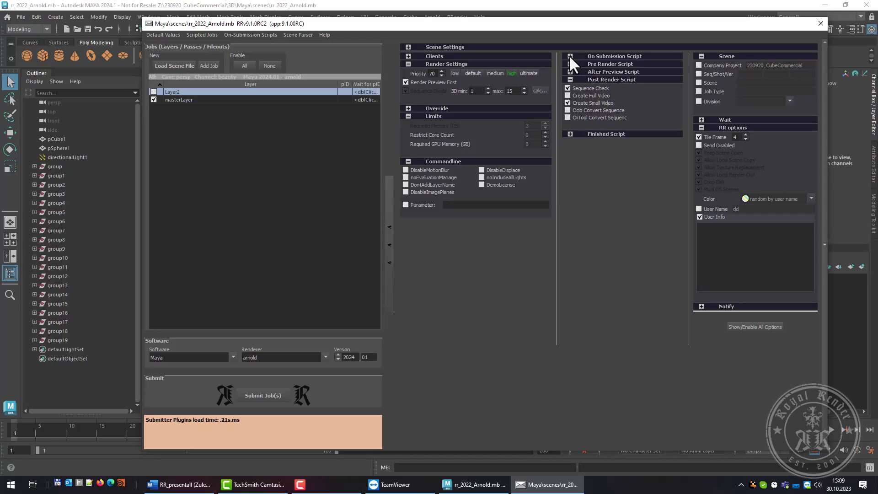
- Close the submitter unsubmitted and open the rr_2022_Arnold_fastLayer.mb scene
{"action": "left_click", "coordinate": [821, 24]}
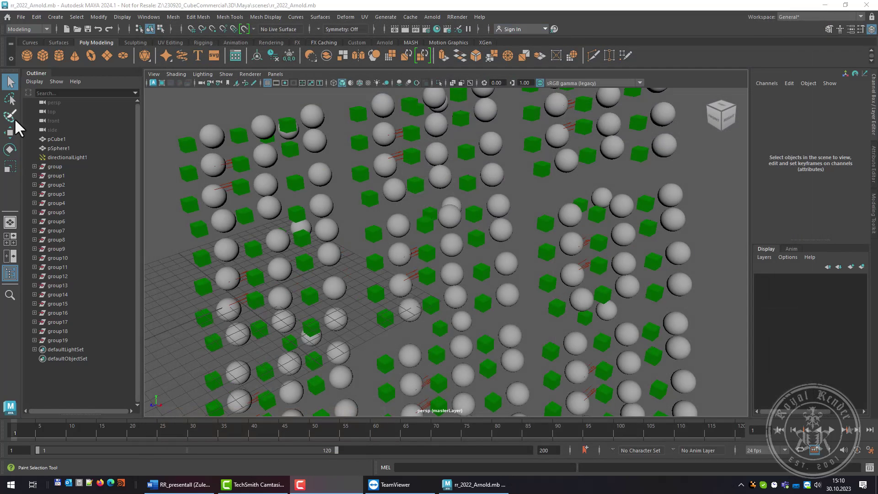
{"action": "left_click", "coordinate": [21, 17]}
{"action": "left_click", "coordinate": [46, 38]}
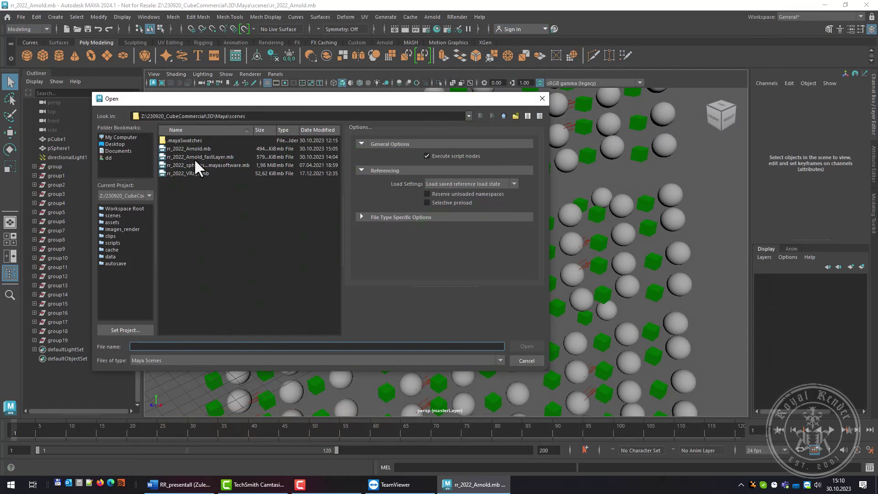
{"action": "double_click", "coordinate": [194, 156]}
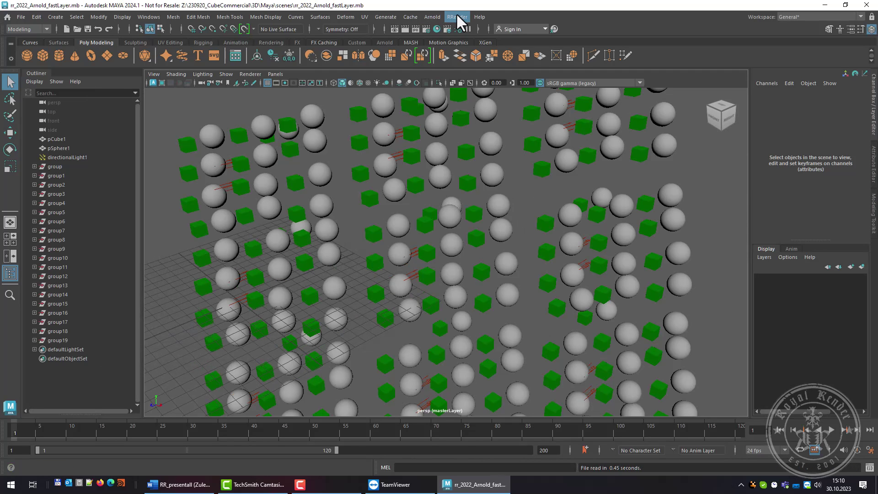
- Submit the fastLayer scene's layer jobs and move up the existing-frames prompt
{"action": "left_click", "coordinate": [457, 18]}
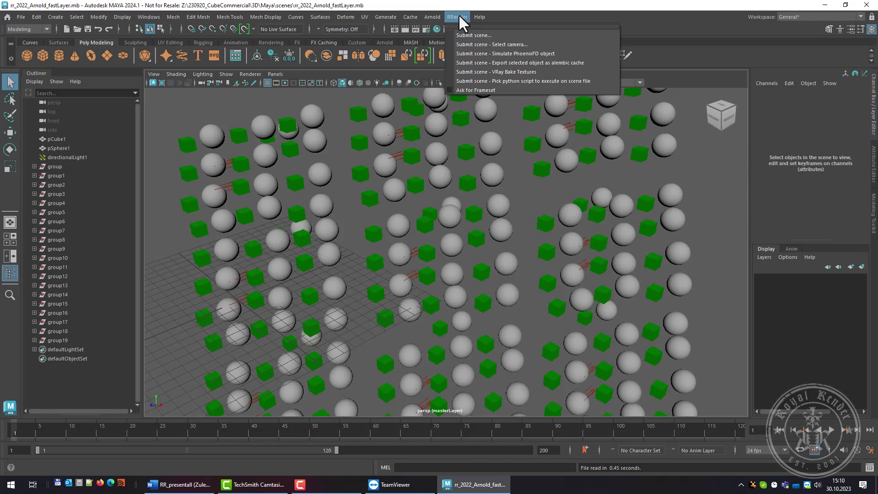
{"action": "left_click", "coordinate": [466, 35]}
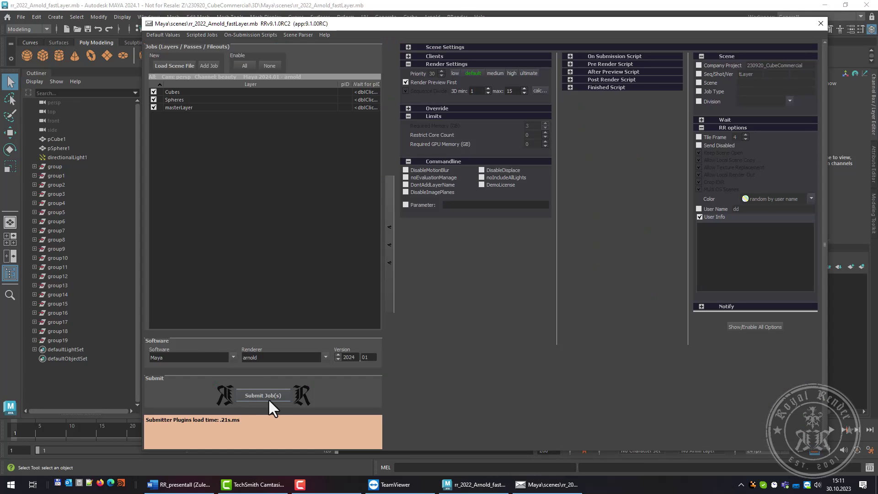
{"action": "left_click", "coordinate": [263, 395]}
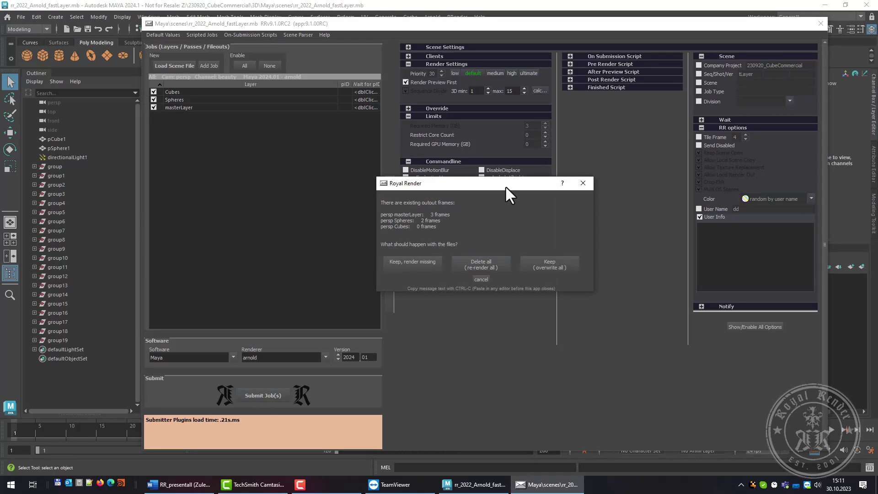
{"action": "left_click_drag", "start_coordinate": [506, 185], "coordinate": [506, 127]}
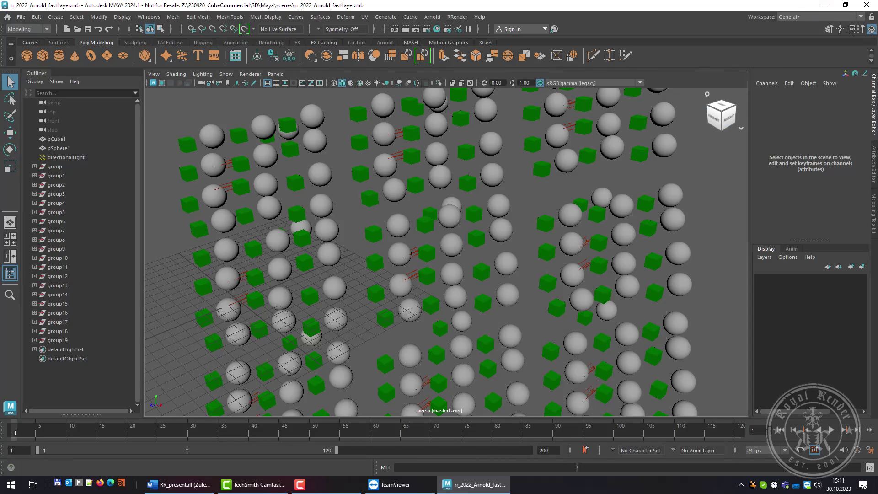
- Open rrClient-Watch from the tray and toggle the client's Enabled option off and back on
{"action": "left_click", "coordinate": [823, 5]}
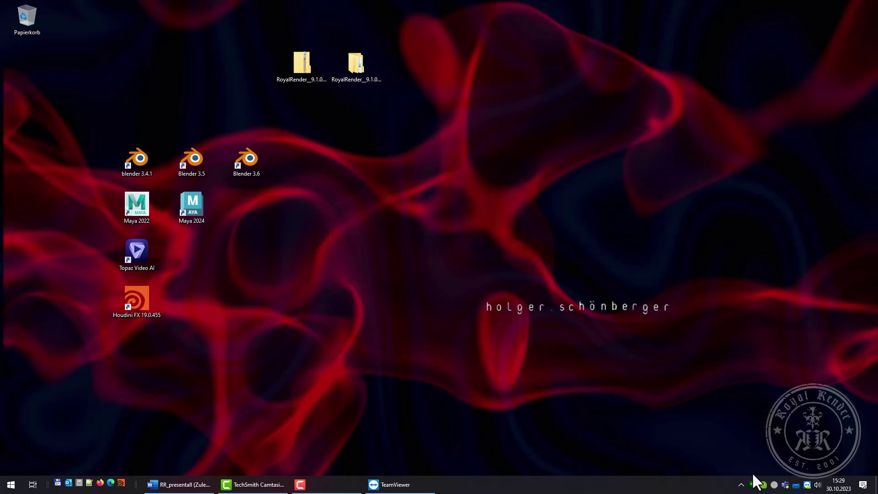
{"action": "left_click", "coordinate": [760, 484]}
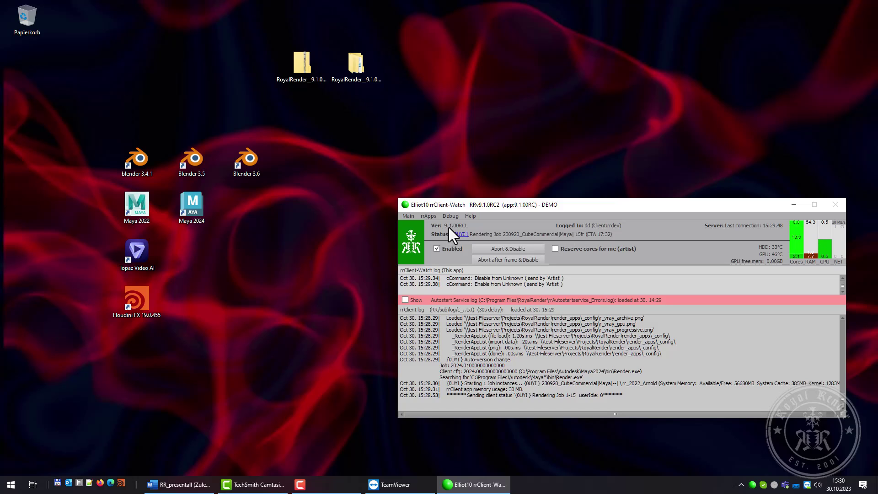
{"action": "left_click", "coordinate": [451, 250]}
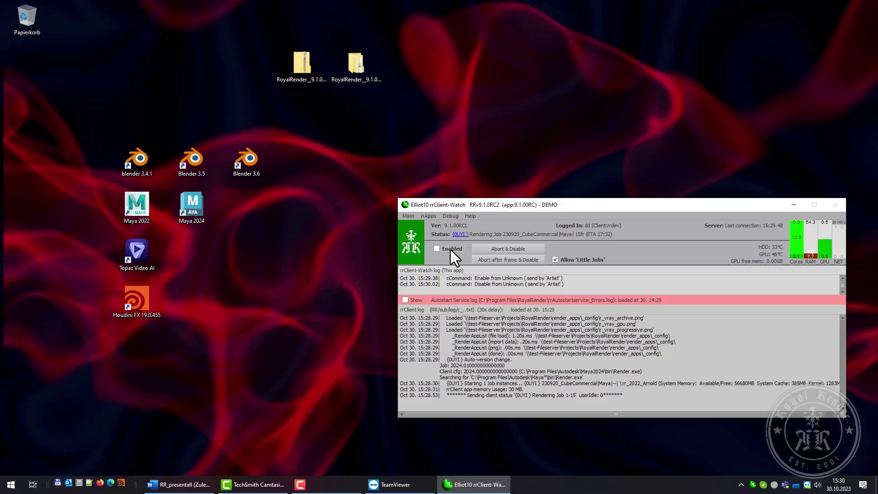
{"action": "left_click", "coordinate": [451, 249]}
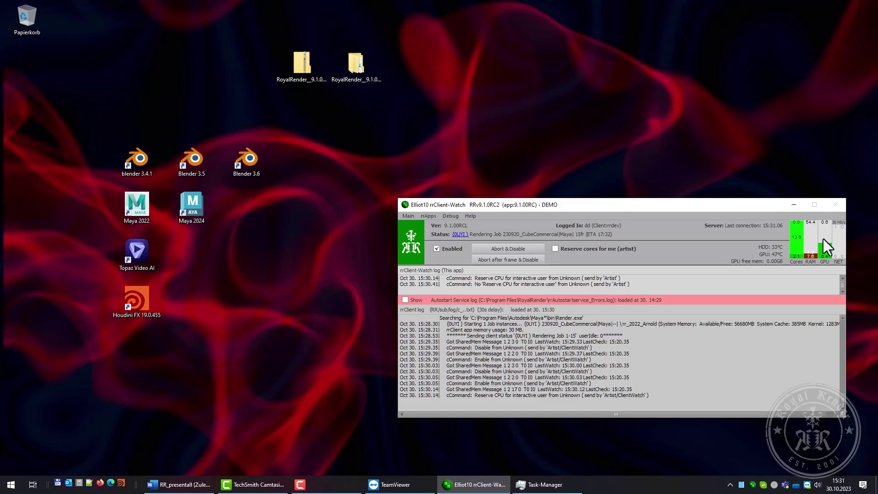
{"action": "mouse_move", "coordinate": [800, 237]}
- Check the CPU load in Task Manager and reserve CPU cores for the artist in rrClient-Watch
{"action": "key", "text": "ctrl+shift+Escape"}
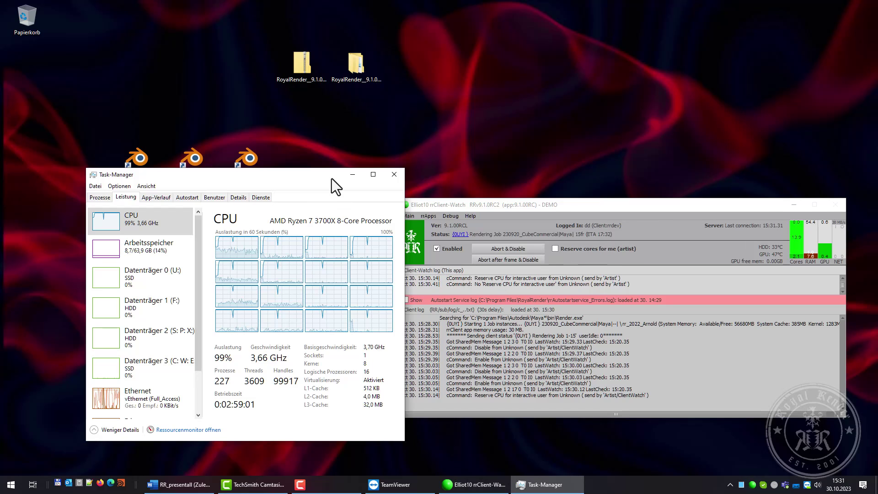
{"action": "left_click_drag", "start_coordinate": [354, 179], "coordinate": [336, 173]}
{"action": "left_click", "coordinate": [581, 249]}
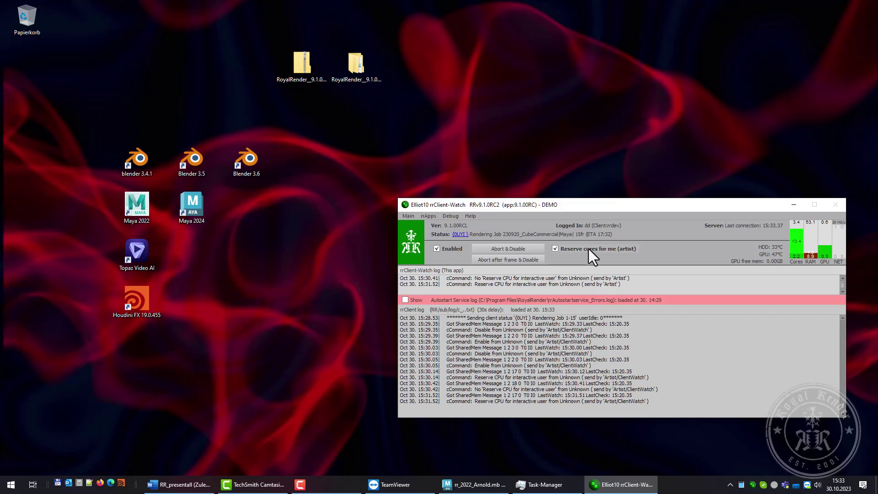
- Render the current Maya frame with Arnold while keeping rrClient-Watch visible to monitor the cores
{"action": "mouse_move", "coordinate": [789, 246]}
{"action": "left_click", "coordinate": [474, 484]}
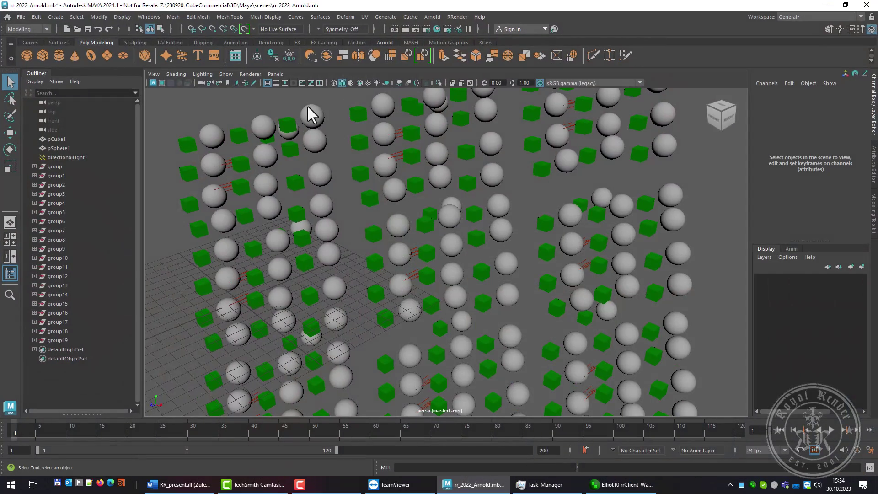
{"action": "left_click", "coordinate": [407, 29]}
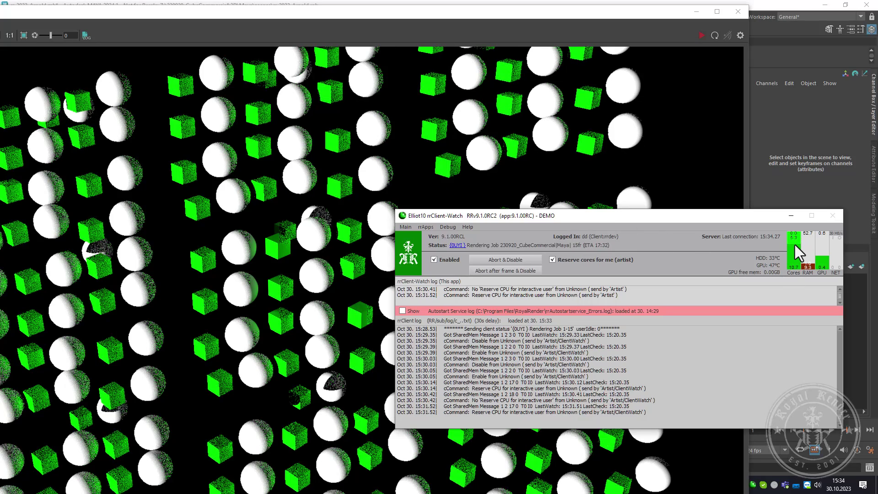
{"action": "mouse_move", "coordinate": [795, 250]}
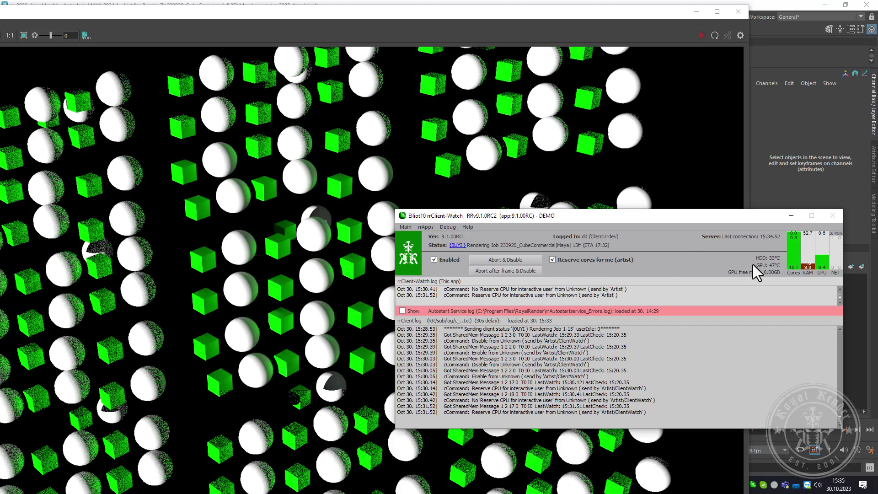
{"action": "left_click_drag", "start_coordinate": [619, 218], "coordinate": [613, 196]}
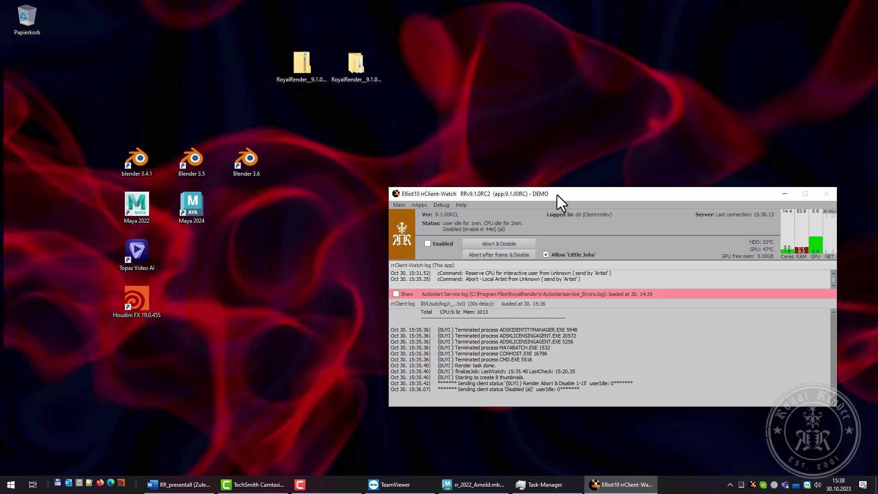
- Abort the local render and disable the client from the RR tray, then minimize and restore rrClient-Watch
{"action": "right_click", "coordinate": [752, 486]}
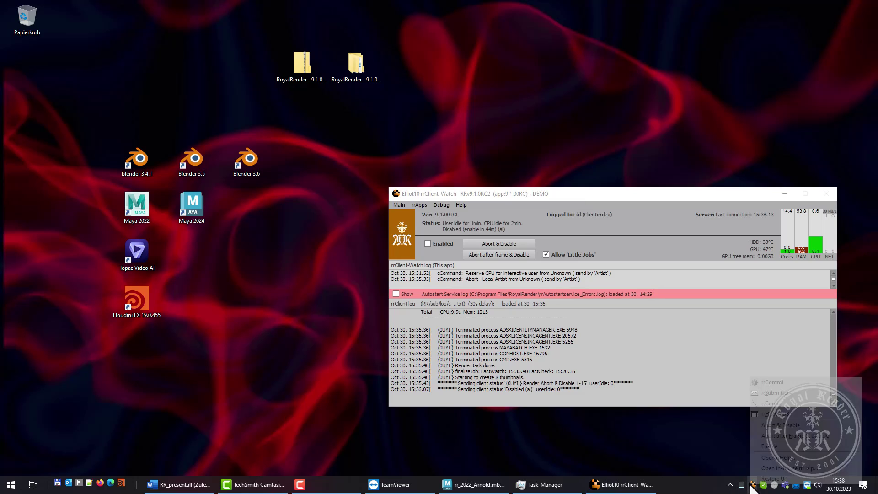
{"action": "left_click", "coordinate": [795, 425]}
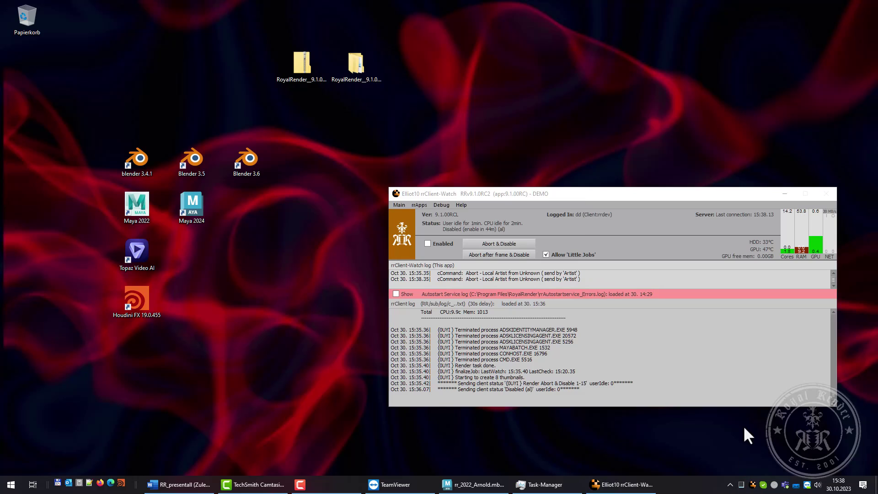
{"action": "left_click", "coordinate": [783, 194]}
{"action": "left_click", "coordinate": [783, 194]}
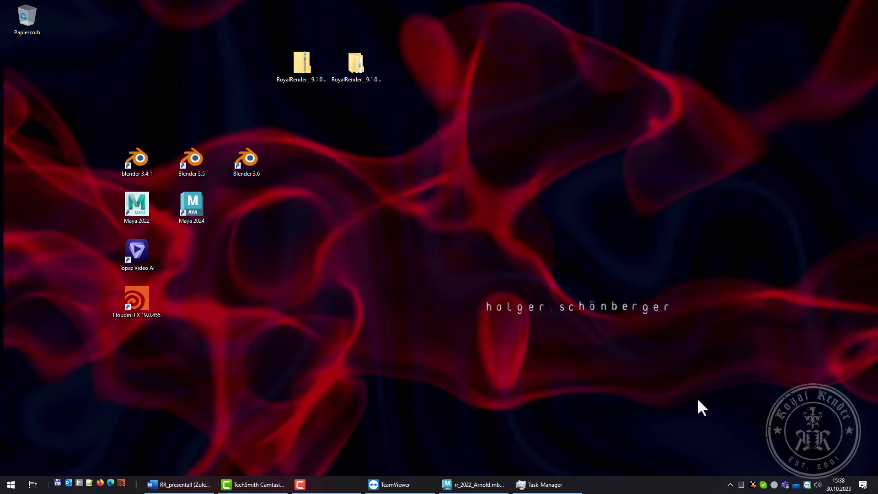
{"action": "double_click", "coordinate": [752, 484]}
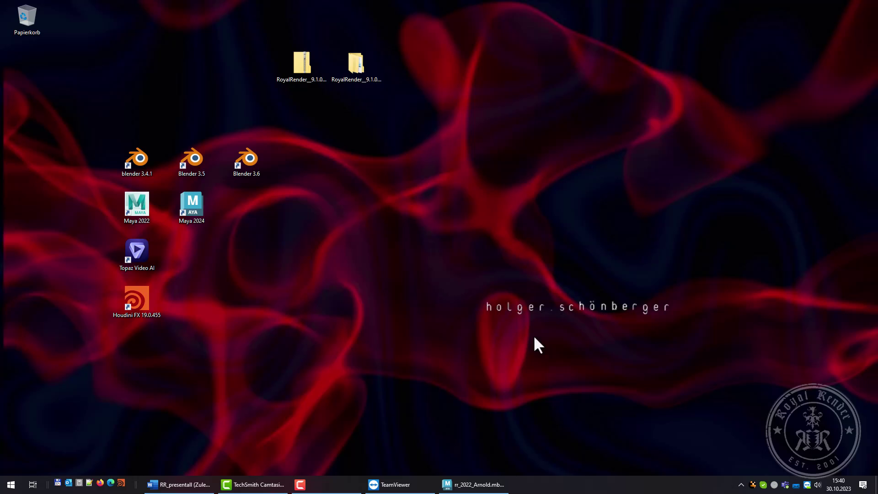
- Launch rrControl from the Royal Render tray menu
{"action": "right_click", "coordinate": [752, 486]}
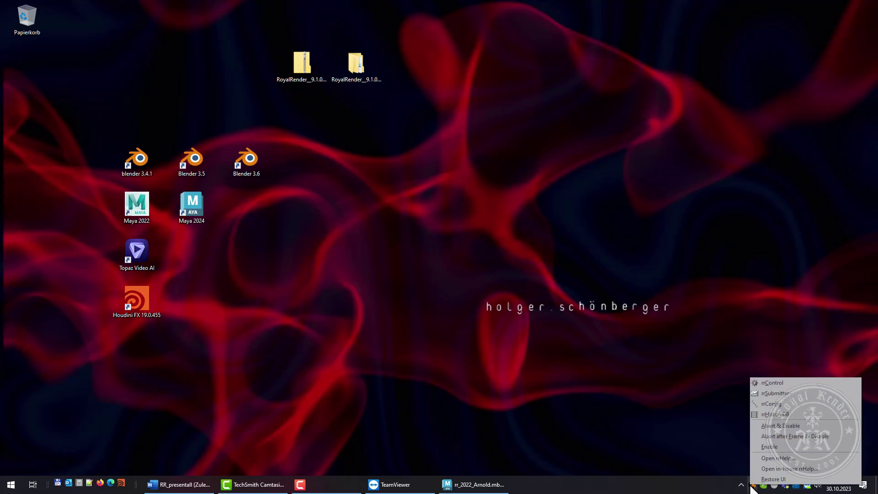
{"action": "left_click", "coordinate": [794, 383]}
- Launch rrControl by searching 'rrcon' in the Start menu
{"action": "left_click", "coordinate": [9, 486]}
{"action": "type", "text": "rrcon"}
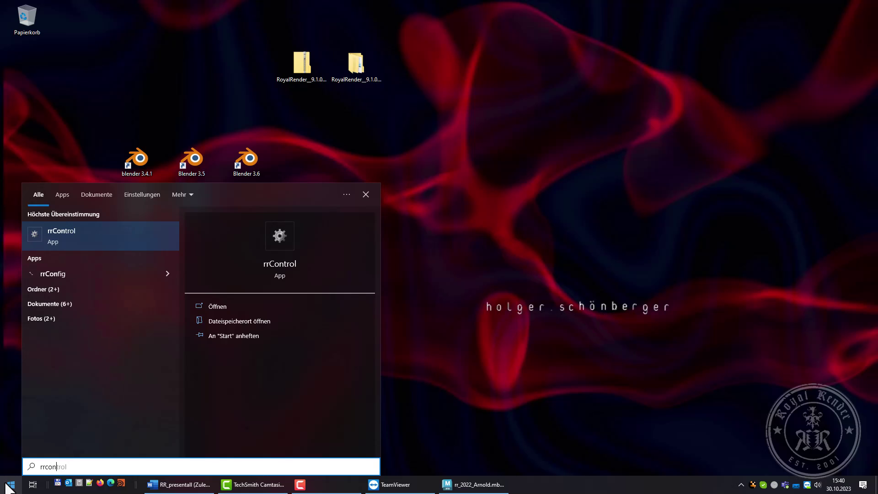
{"action": "key", "text": "Return"}
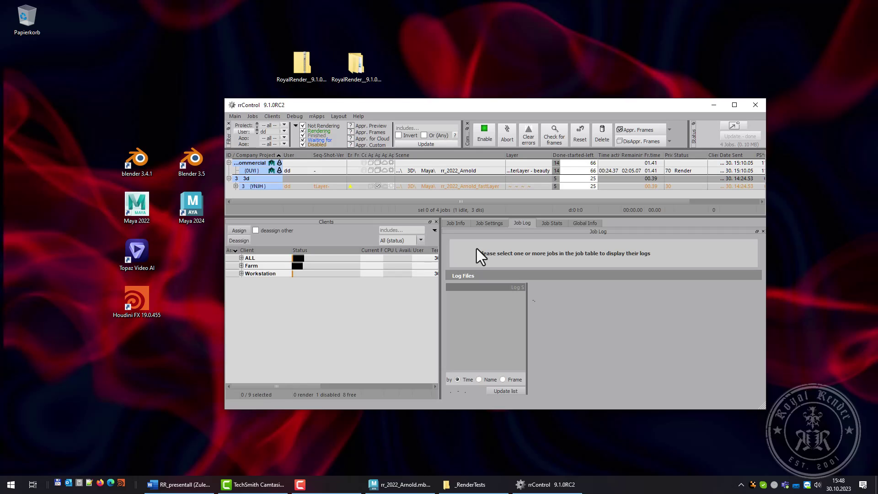
- Run the submit_RR_10tsd script from _RenderTests, minimize Explorer and maximize rrControl
{"action": "left_click", "coordinate": [474, 486]}
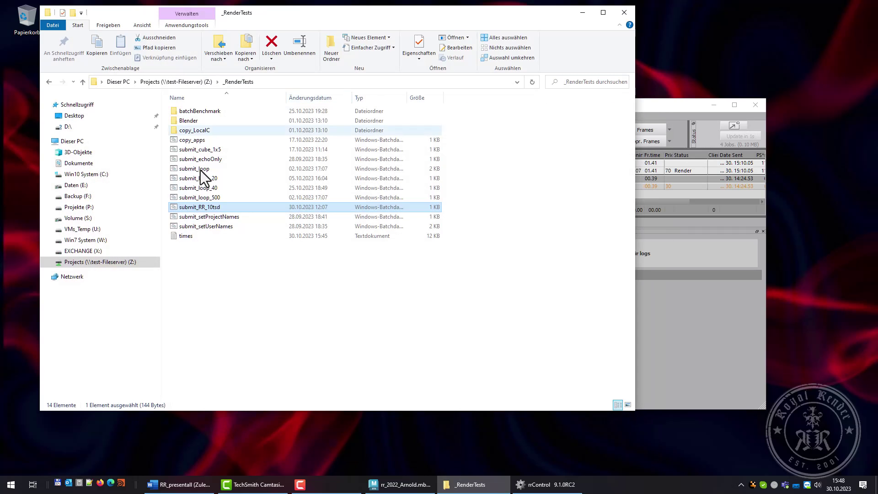
{"action": "double_click", "coordinate": [210, 207]}
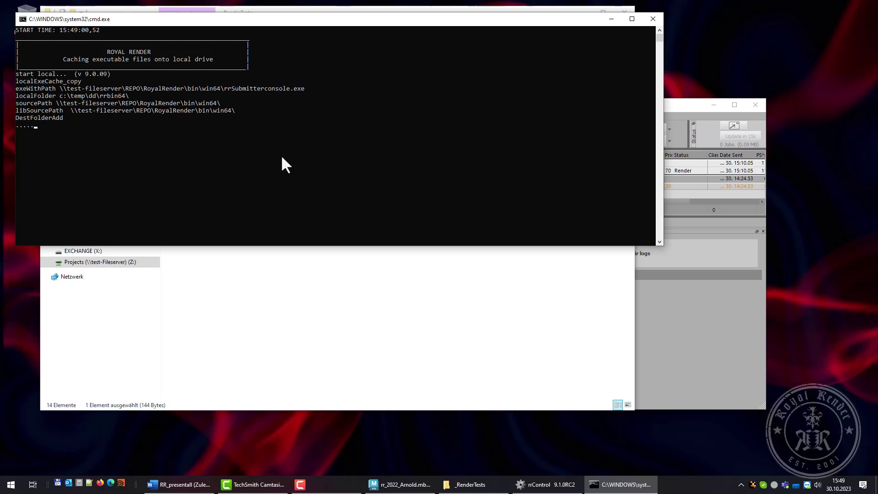
{"action": "left_click", "coordinate": [421, 372]}
{"action": "left_click", "coordinate": [583, 12]}
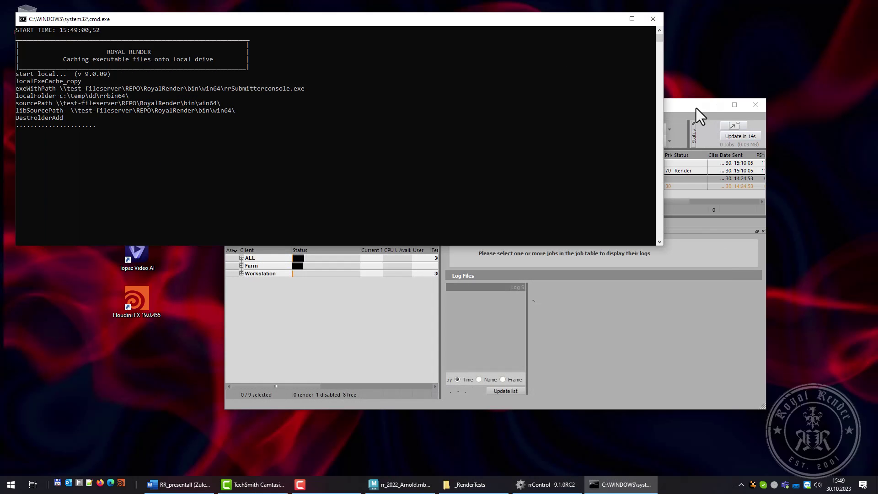
{"action": "double_click", "coordinate": [676, 106]}
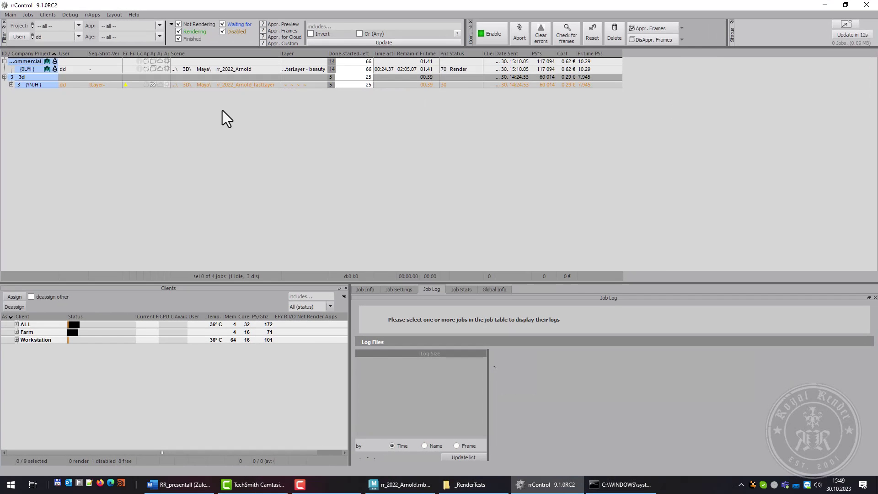
- Show jobs from all users and expand the UJGK and CWHK job entries
{"action": "left_click", "coordinate": [15, 326]}
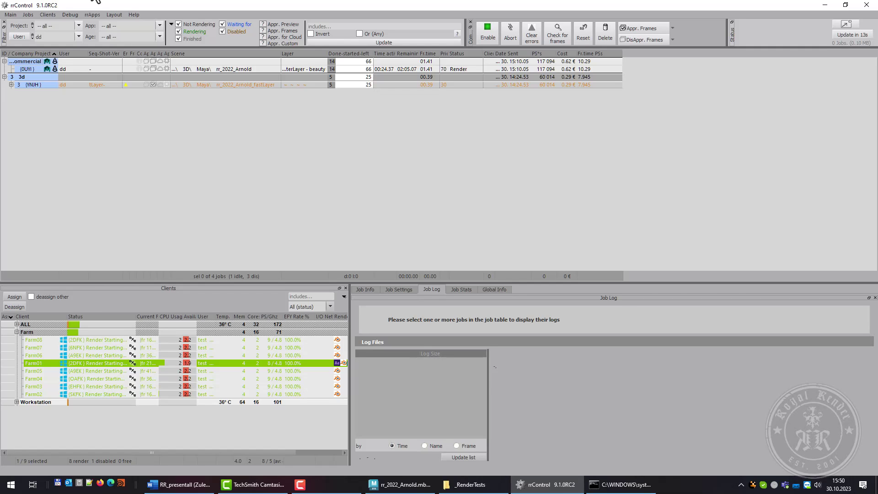
{"action": "left_click", "coordinate": [18, 36]}
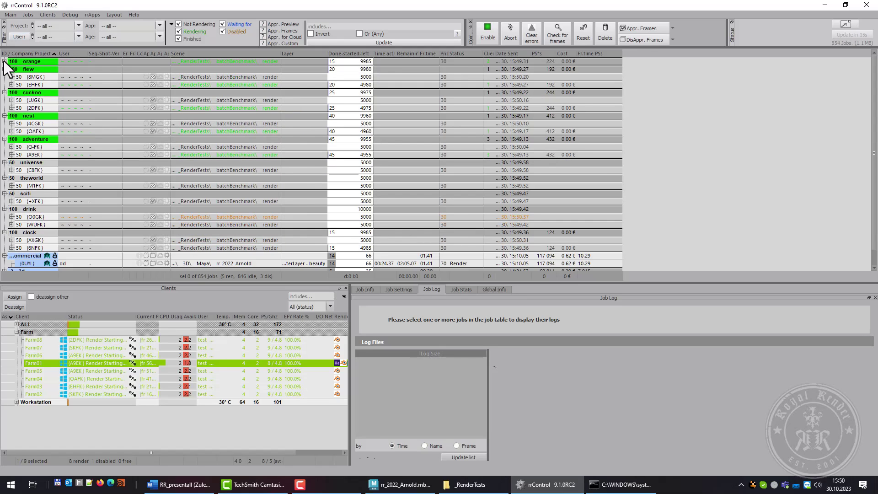
{"action": "scroll", "coordinate": [61, 114], "scroll_direction": "down", "scroll_amount": 1}
{"action": "left_click", "coordinate": [11, 84]}
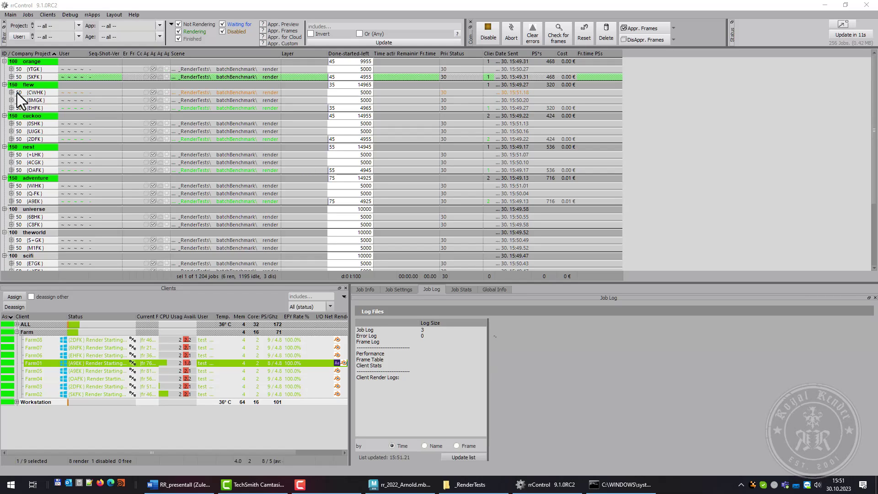
{"action": "left_click", "coordinate": [27, 93]}
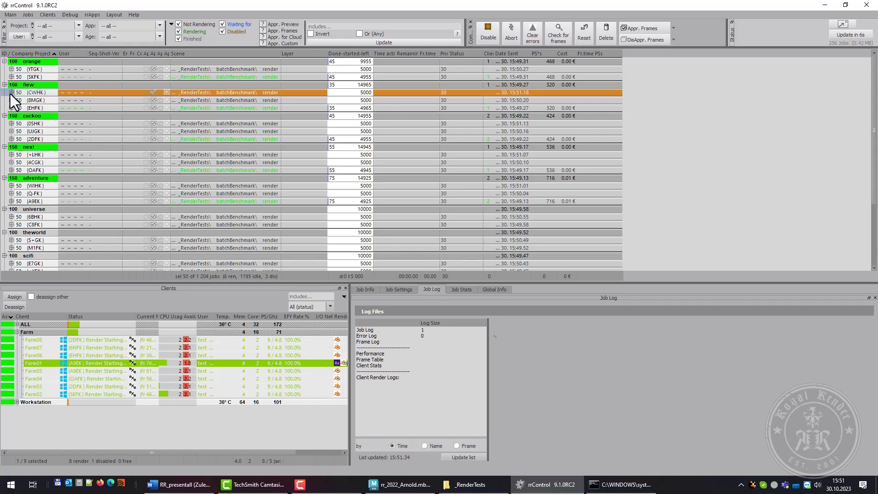
{"action": "left_click", "coordinate": [11, 92]}
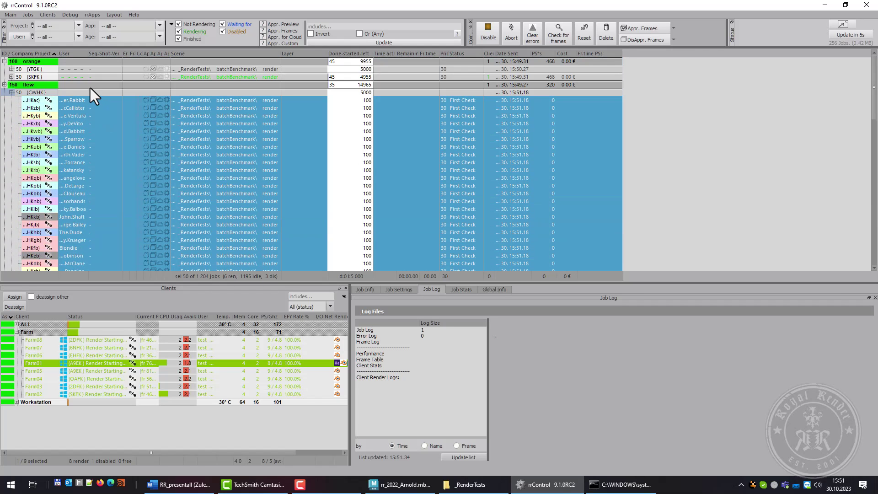
- Widen the User column to show full names and collapse the CWHK sub-jobs
{"action": "left_click_drag", "start_coordinate": [87, 53], "coordinate": [112, 59]}
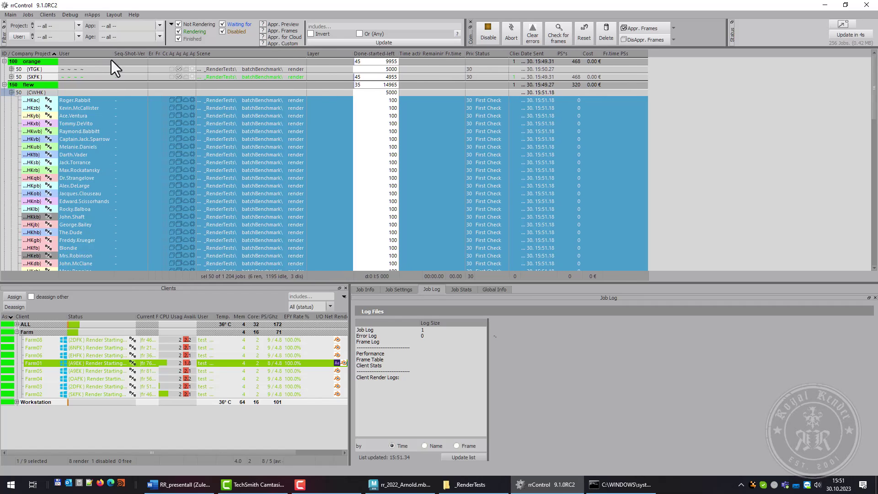
{"action": "left_click", "coordinate": [11, 92]}
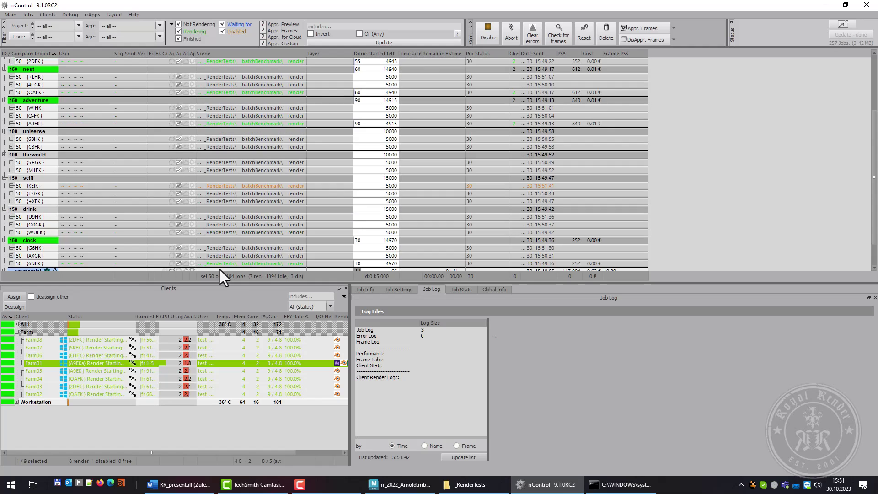
{"action": "scroll", "coordinate": [333, 118], "scroll_direction": "up", "scroll_amount": 4}
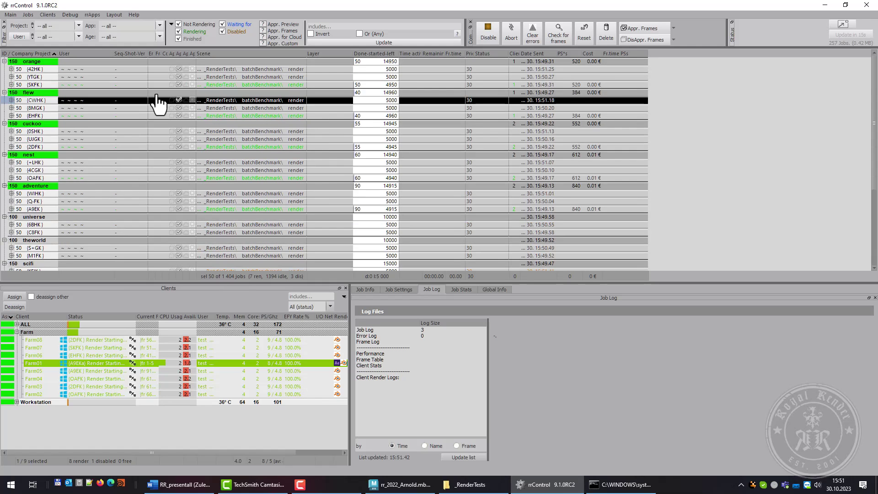
- Expand the 42HK job, then filter the job list to a single user found by name
{"action": "left_click", "coordinate": [11, 69]}
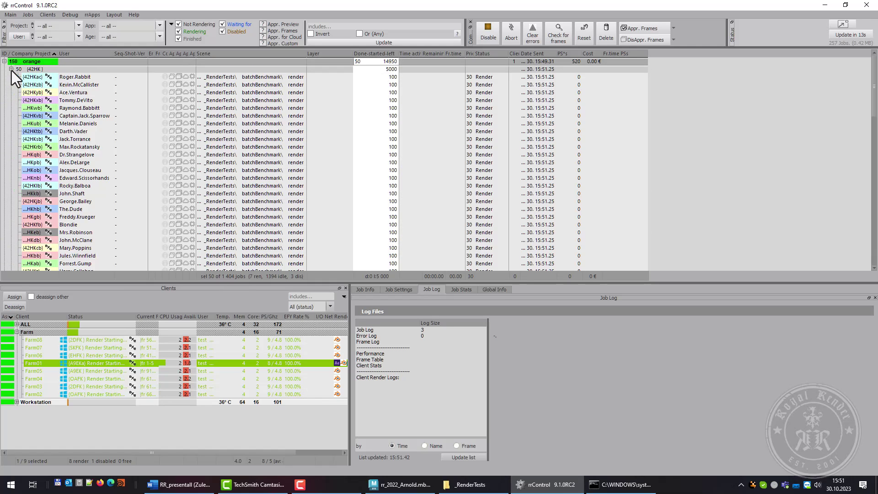
{"action": "left_click", "coordinate": [61, 41]}
{"action": "scroll", "coordinate": [64, 137], "scroll_direction": "down", "scroll_amount": 3}
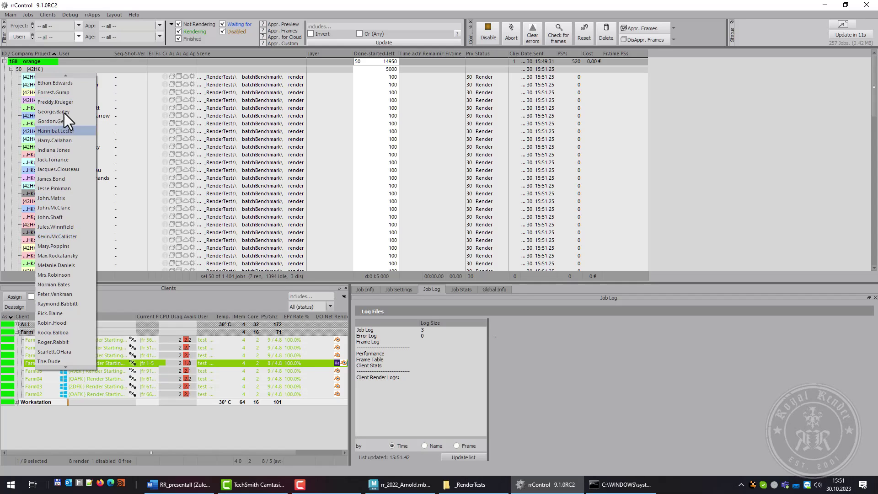
{"action": "scroll", "coordinate": [61, 38], "scroll_direction": "up", "scroll_amount": 5}
{"action": "left_click", "coordinate": [41, 37]}
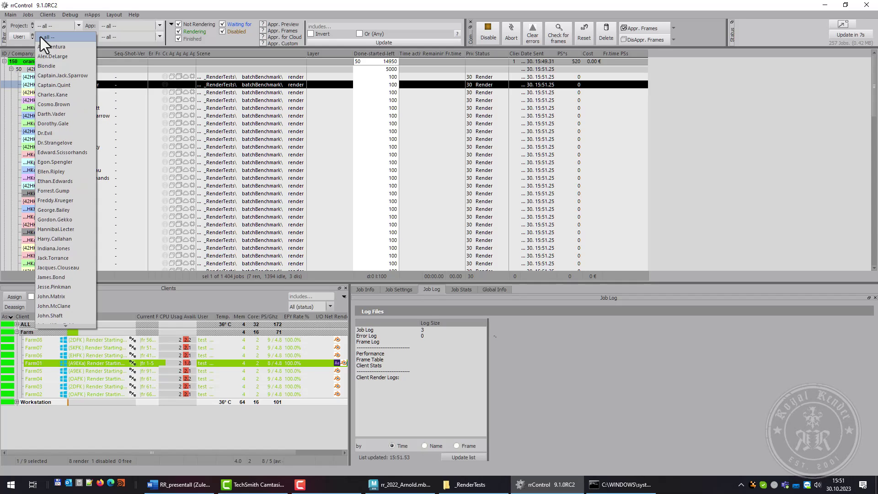
{"action": "type", "text": "man"}
{"action": "left_click", "coordinate": [78, 48]}
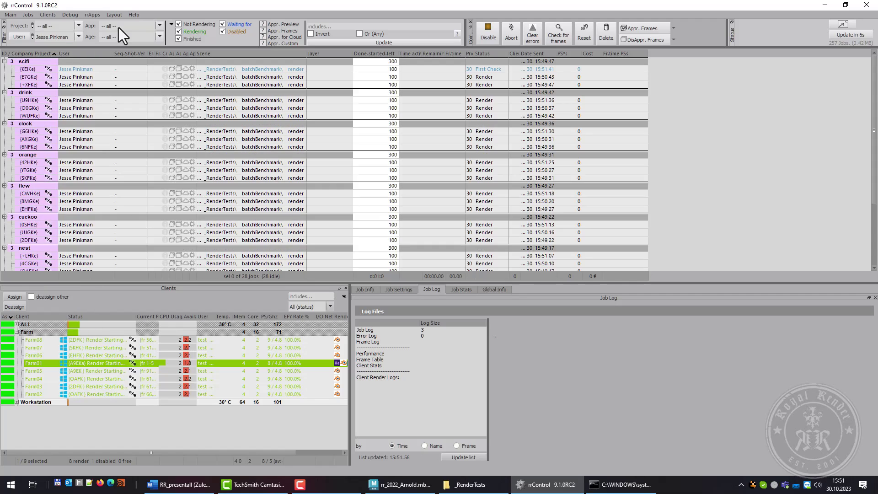
- Set the application filter to Maya
{"action": "left_click", "coordinate": [119, 28]}
{"action": "key", "text": "m"}
{"action": "key", "text": "Return"}
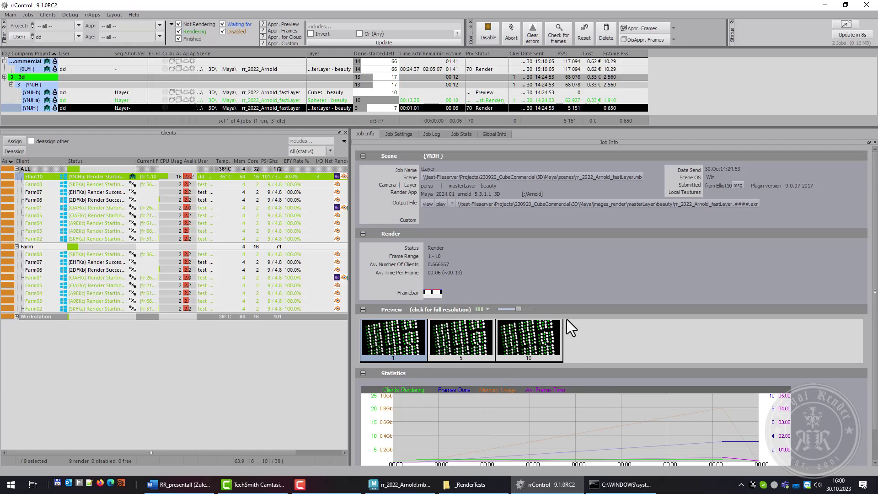
- View the frame 1 preview at full resolution, stepping through frames 10, 5 and 1
{"action": "scroll", "coordinate": [407, 304], "scroll_direction": "down", "scroll_amount": 1}
{"action": "left_click", "coordinate": [403, 303]}
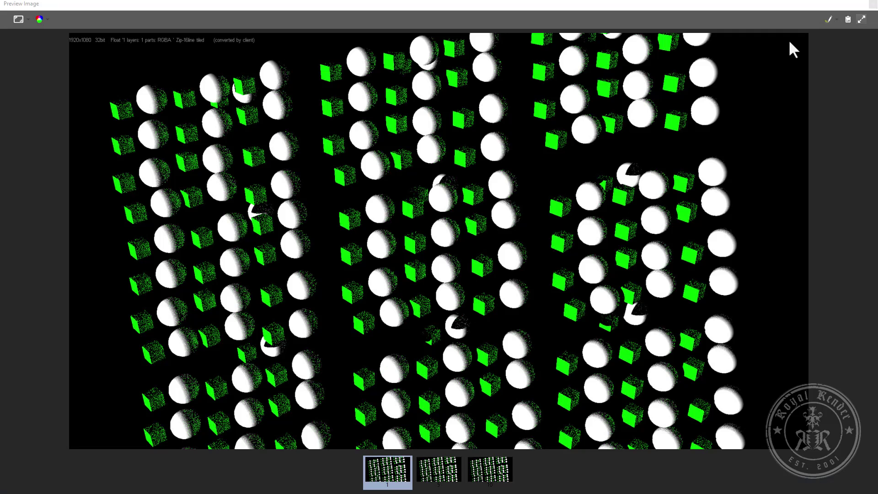
{"action": "left_click", "coordinate": [486, 466]}
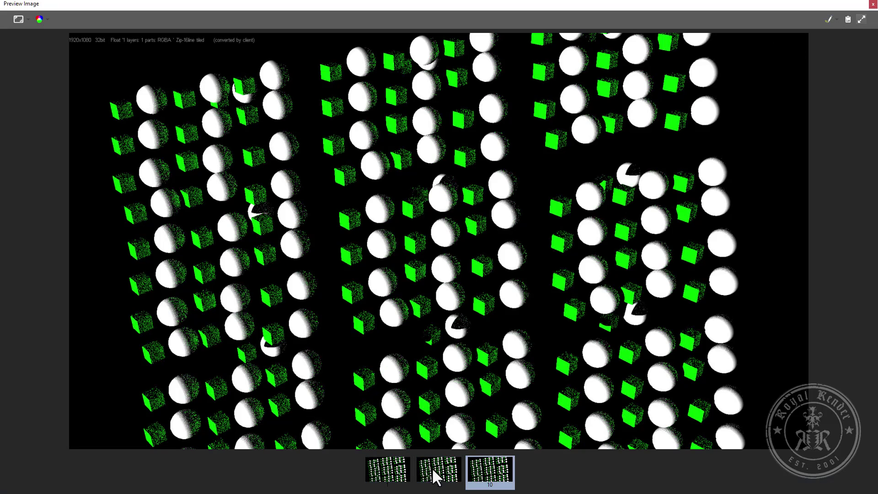
{"action": "left_click", "coordinate": [431, 468]}
{"action": "left_click", "coordinate": [388, 464]}
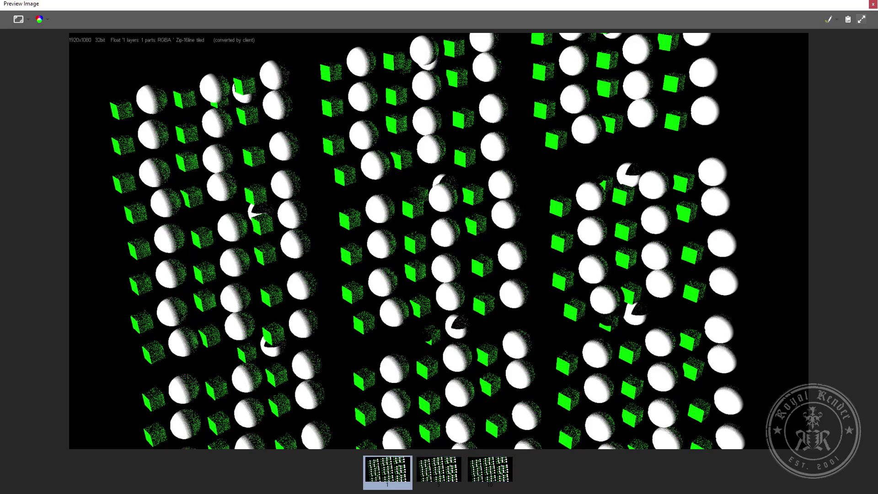
{"action": "left_click", "coordinate": [873, 4]}
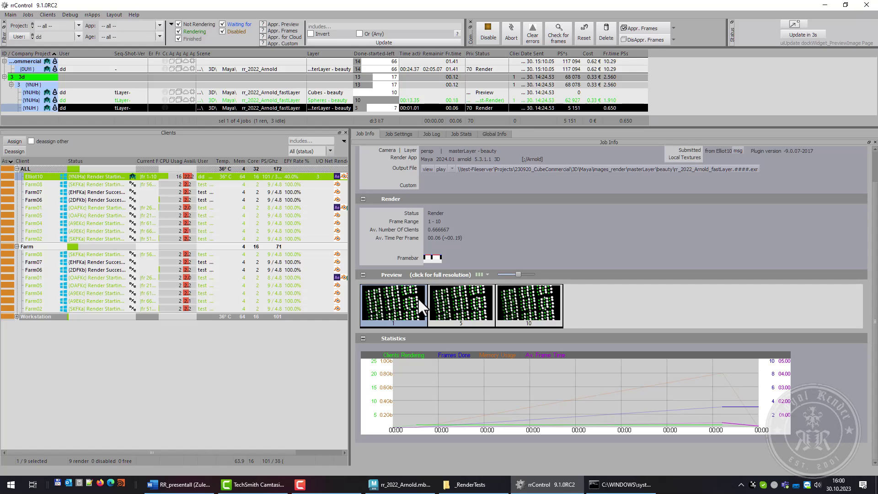
- Draw a yellow freehand annotation over the spheres on the frame 1 preview
{"action": "double_click", "coordinate": [418, 298]}
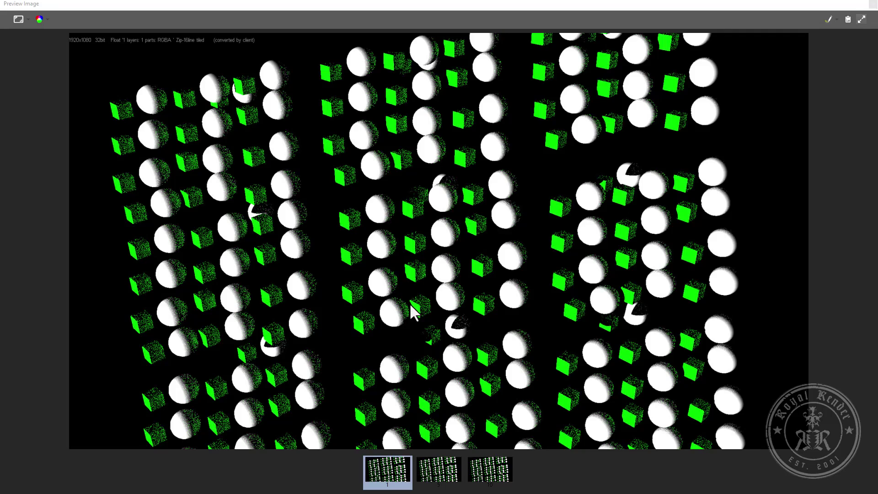
{"action": "left_click", "coordinate": [827, 19]}
{"action": "mouse_move", "coordinate": [261, 122]}
{"action": "left_mouse_down"}
{"action": "mouse_move", "coordinate": [450, 218]}
{"action": "mouse_move", "coordinate": [422, 195]}
{"action": "mouse_move", "coordinate": [567, 112]}
{"action": "left_mouse_up"}
{"action": "left_click", "coordinate": [836, 19]}
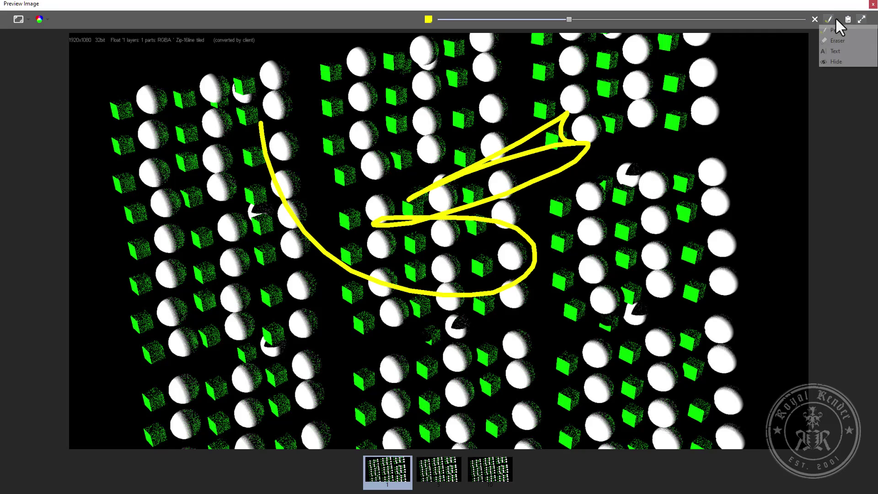
{"action": "left_click", "coordinate": [837, 55]}
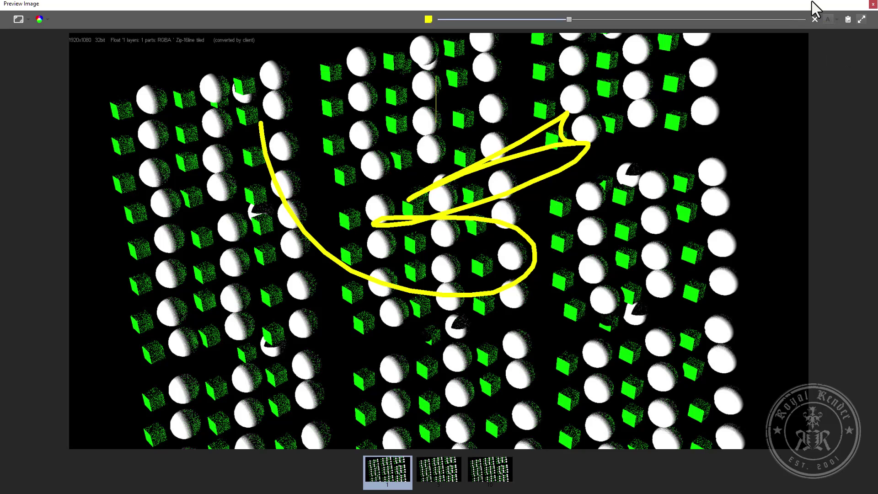
{"action": "left_click", "coordinate": [873, 5]}
- Go back to the YNJH job's details in the job list
{"action": "scroll", "coordinate": [544, 224], "scroll_direction": "up", "scroll_amount": 2}
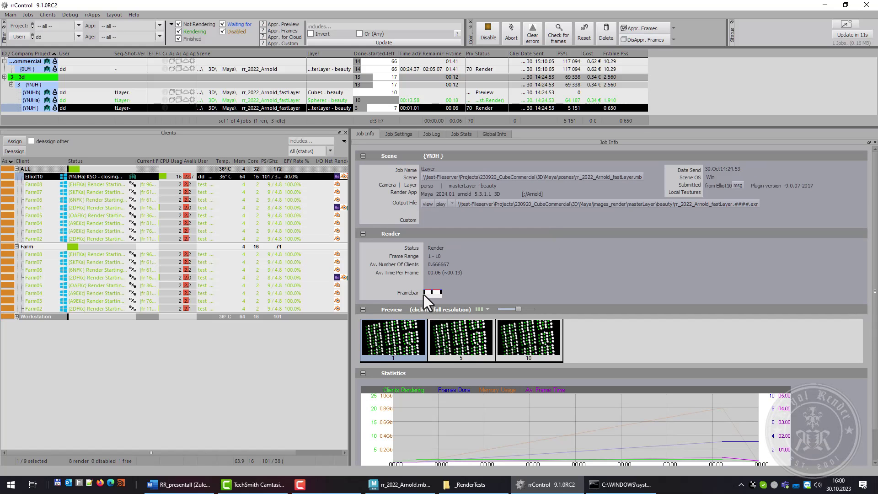
{"action": "left_click", "coordinate": [332, 100]}
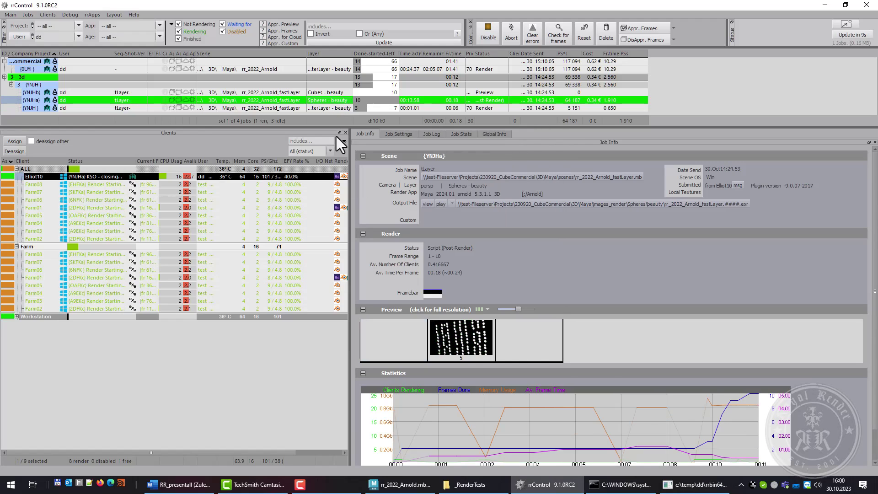
{"action": "left_click", "coordinate": [336, 108]}
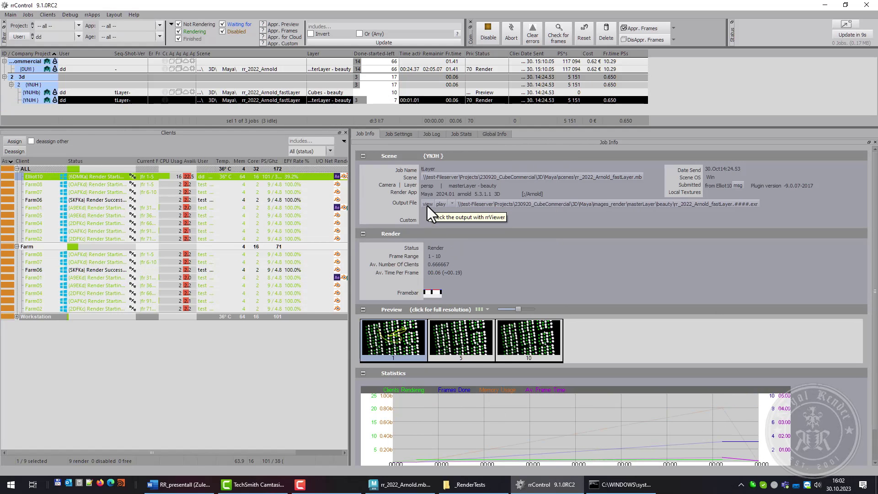
- In rrViewer at Full size, delete frame 0001 after cancelling once, then close the viewer
{"action": "left_click", "coordinate": [427, 203]}
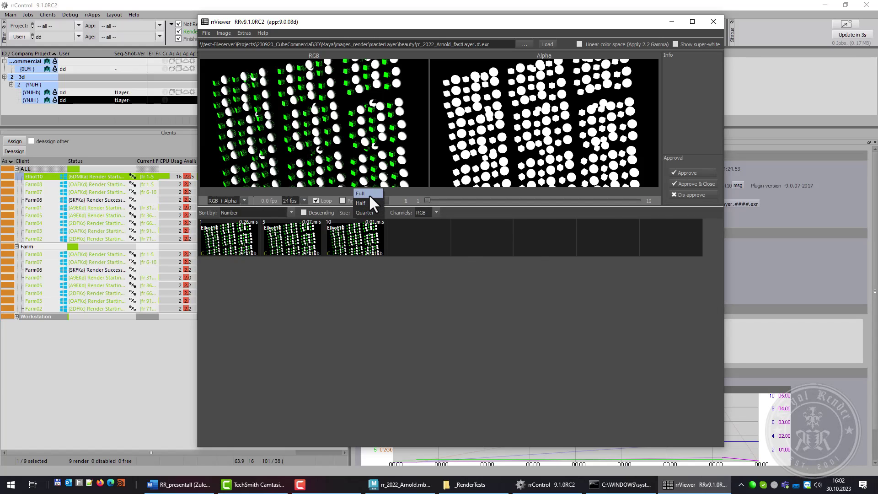
{"action": "left_click", "coordinate": [368, 194]}
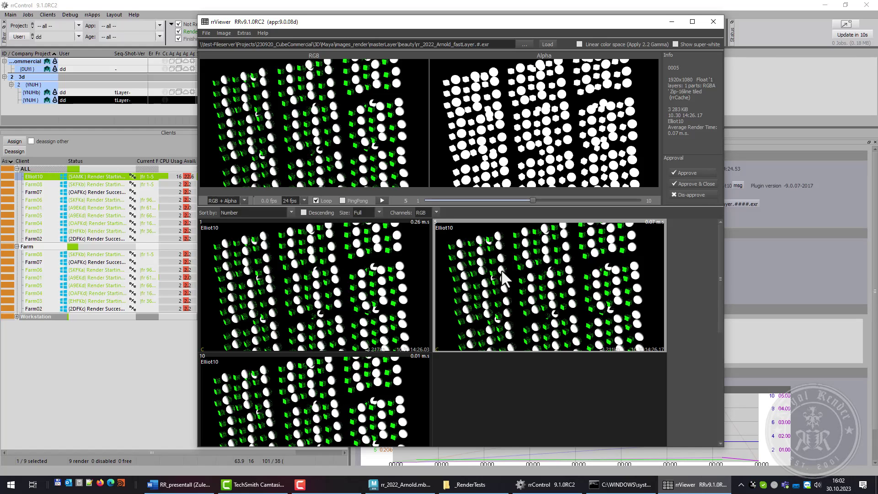
{"action": "left_click", "coordinate": [366, 286]}
{"action": "key", "text": "Delete"}
{"action": "left_click", "coordinate": [516, 314]}
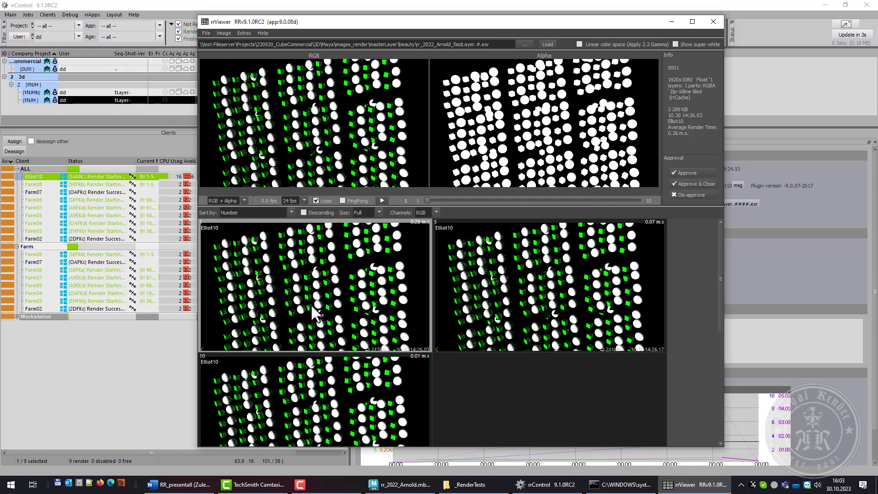
{"action": "key", "text": "Delete"}
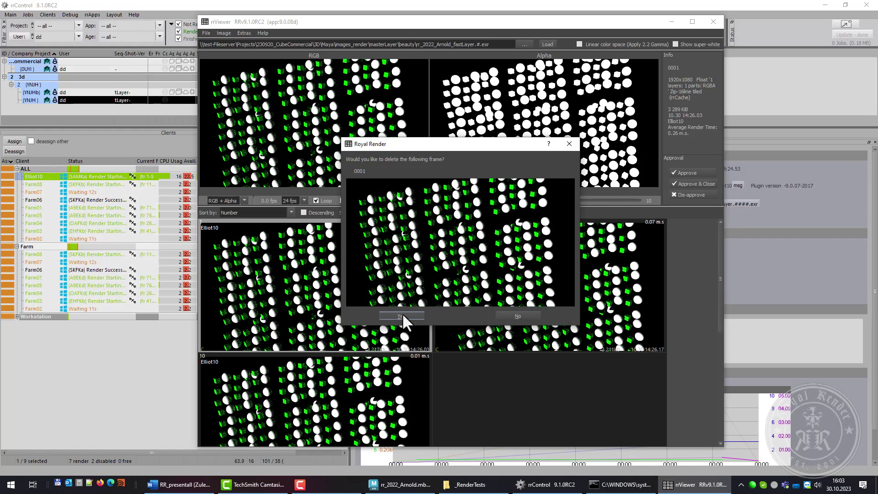
{"action": "left_click", "coordinate": [402, 314]}
{"action": "left_click", "coordinate": [716, 22]}
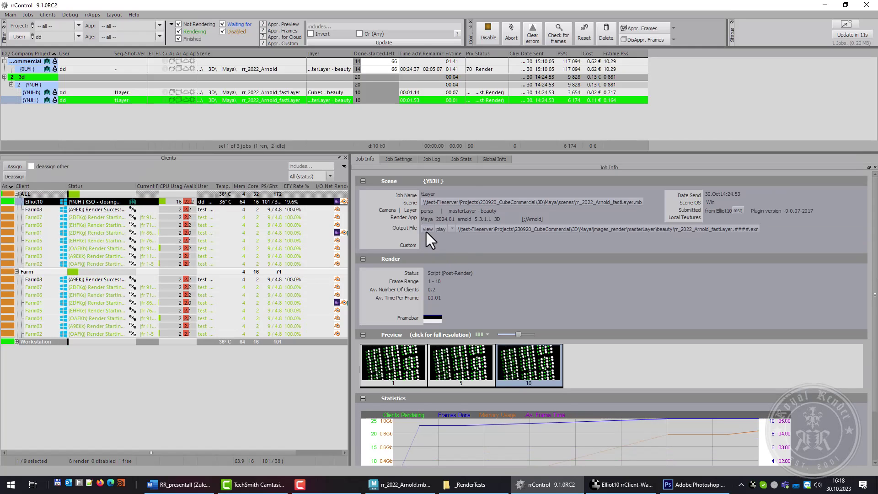
- Inspect frame 3 of the output sequence in rrViewer, then glance at the job's settings
{"action": "left_click", "coordinate": [427, 230]}
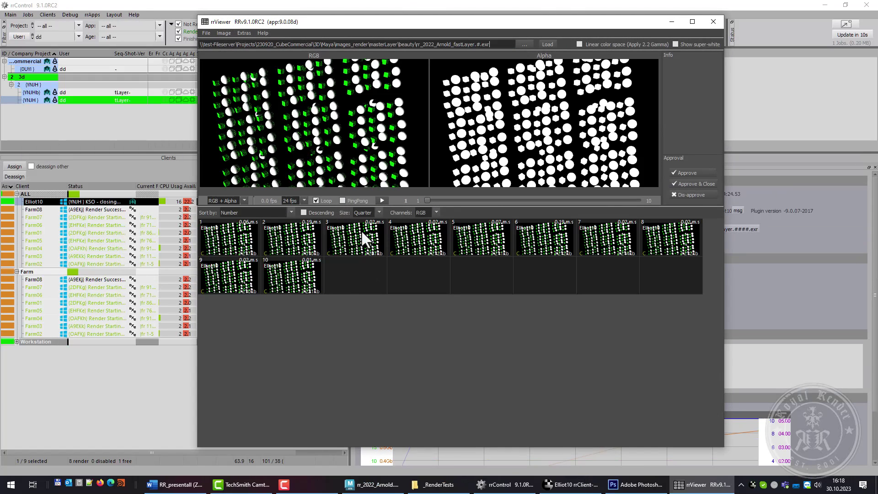
{"action": "left_click", "coordinate": [361, 235]}
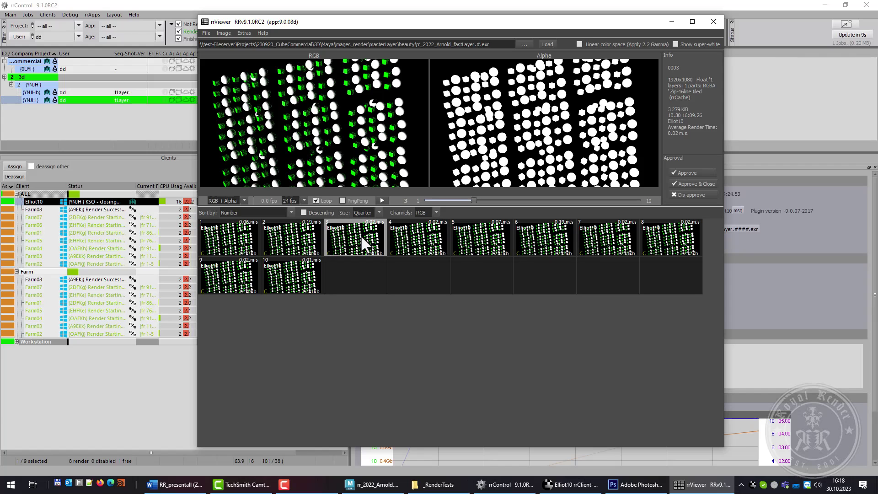
{"action": "left_click", "coordinate": [672, 22]}
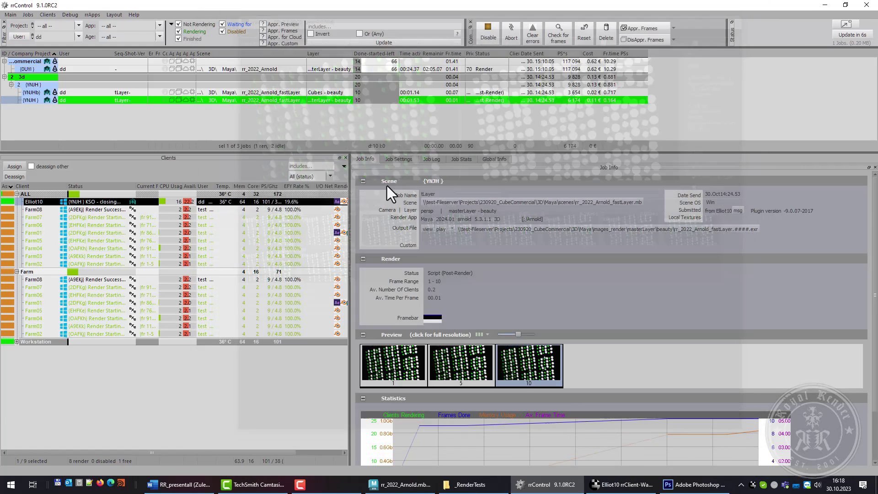
{"action": "left_click", "coordinate": [402, 159]}
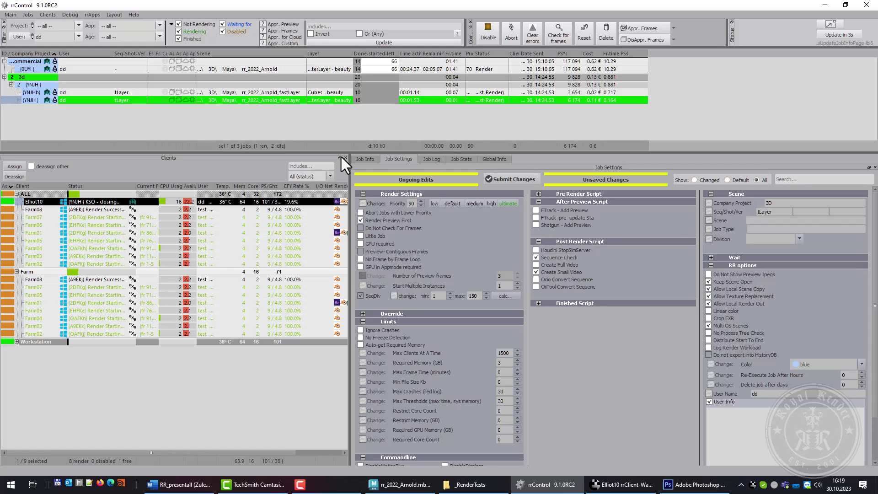
{"action": "left_click", "coordinate": [365, 159]}
- Open the output folder and drag two fastLayer EXR frames, including 0002, into Photoshop
{"action": "left_click", "coordinate": [555, 239]}
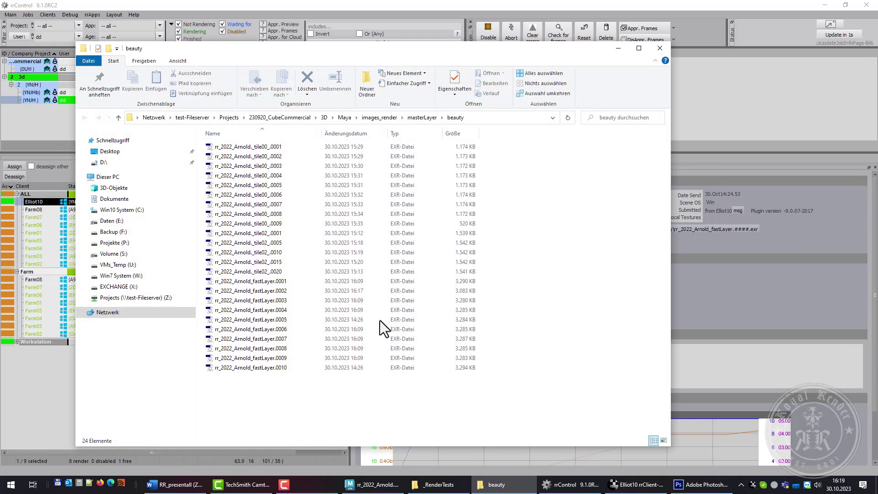
{"action": "left_click", "coordinate": [293, 348]}
{"action": "left_click", "coordinate": [276, 293], "text": "ctrl"}
{"action": "left_click_drag", "start_coordinate": [281, 348], "coordinate": [443, 197]}
- Accept the EXR read options and shift frame 0002's hue to -25, turning the cubes yellow
{"action": "left_click", "coordinate": [455, 163]}
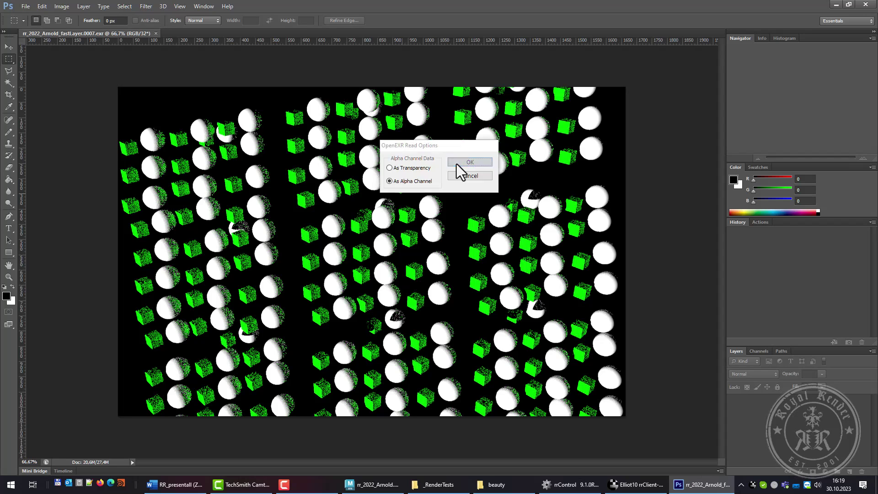
{"action": "left_click", "coordinate": [455, 162]}
{"action": "left_click", "coordinate": [61, 6]}
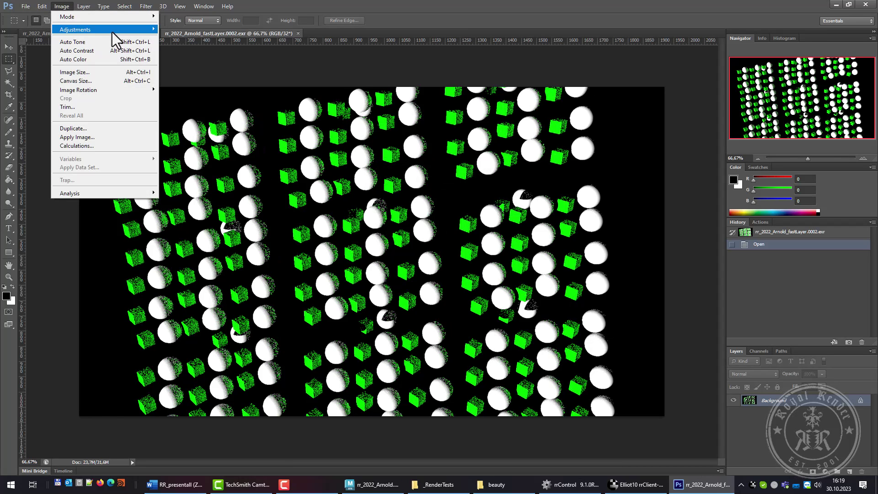
{"action": "mouse_move", "coordinate": [113, 30]}
{"action": "left_click", "coordinate": [233, 77]}
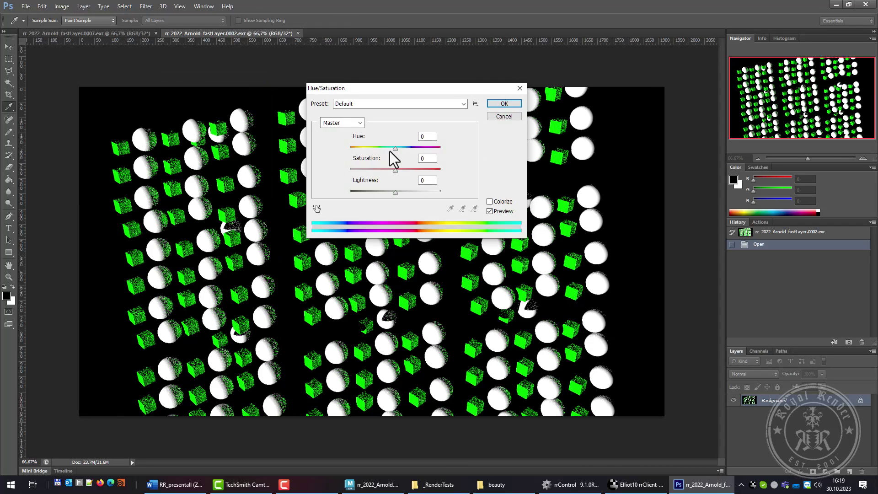
{"action": "left_click_drag", "start_coordinate": [395, 148], "coordinate": [384, 148]}
{"action": "left_click", "coordinate": [504, 104]}
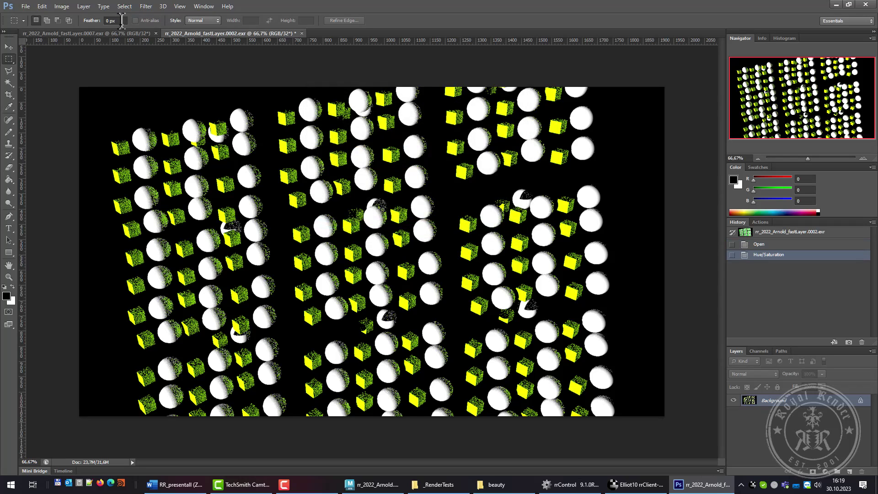
- Crop frame 0007 inward from the top-left corner
{"action": "left_click", "coordinate": [87, 33]}
{"action": "left_click", "coordinate": [9, 94]}
{"action": "left_click_drag", "start_coordinate": [119, 87], "coordinate": [148, 106]}
{"action": "key", "text": "Return"}
- Close frames 0007 and 0002, saving the changes to each
{"action": "left_click", "coordinate": [159, 33]}
{"action": "left_click", "coordinate": [393, 190]}
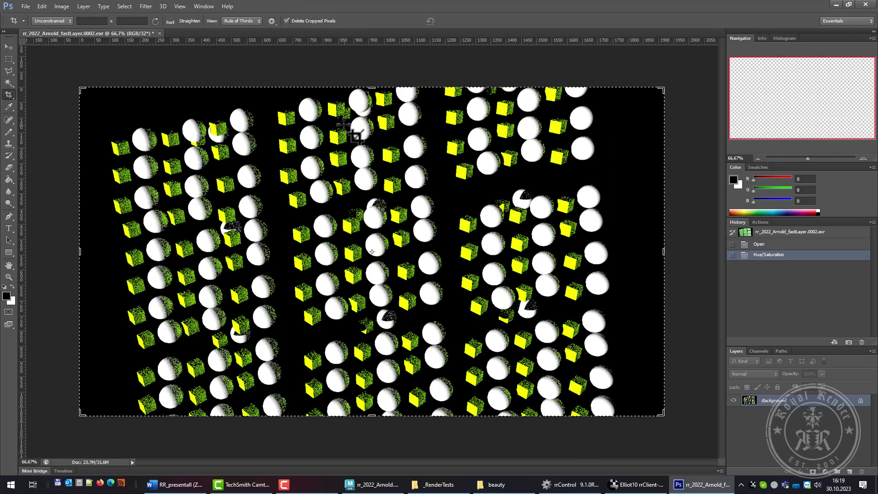
{"action": "left_click", "coordinate": [159, 33]}
{"action": "left_click", "coordinate": [393, 190]}
- Quit Photoshop and, back in rrControl, view the Cubes beauty job's details
{"action": "left_click", "coordinate": [866, 5]}
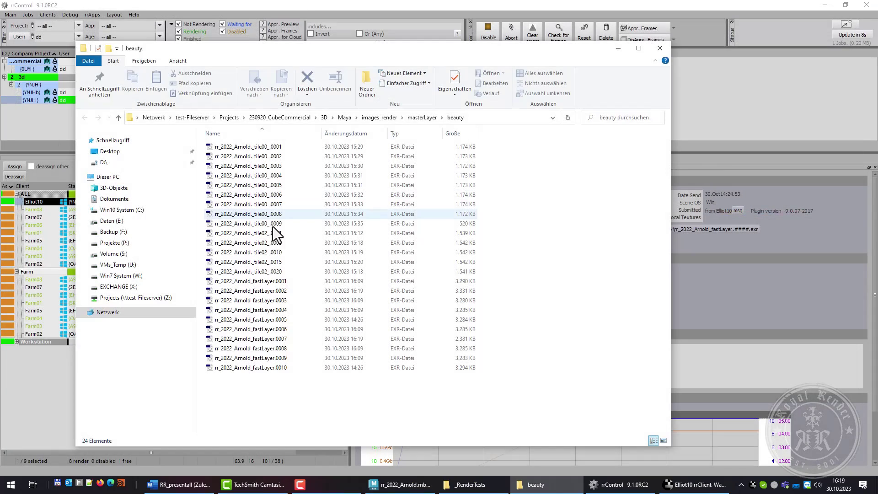
{"action": "left_click", "coordinate": [575, 6]}
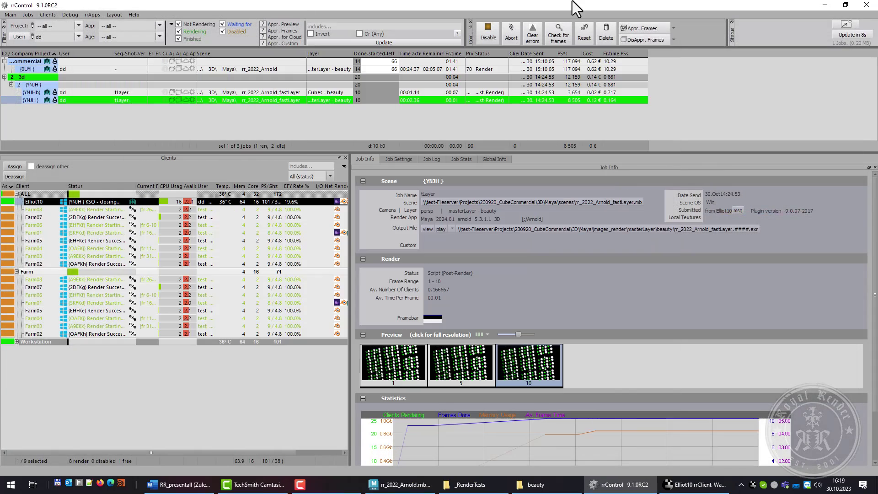
{"action": "right_click", "coordinate": [281, 99]}
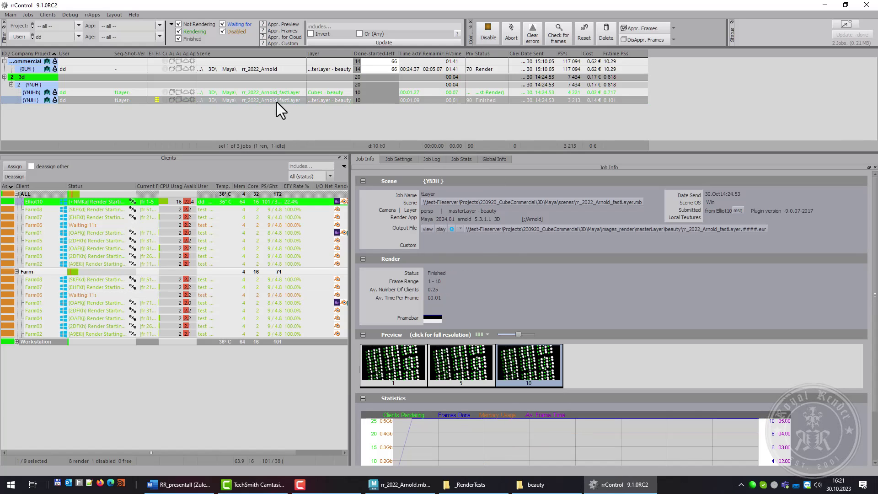
{"action": "left_click", "coordinate": [272, 92]}
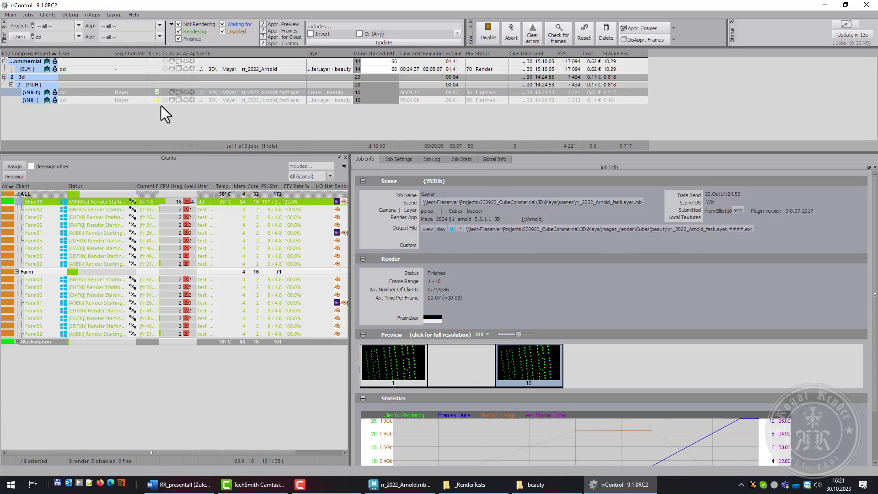
- Compare the masterLayer and Cubes beauty jobs, then open masterLayer's rendered frames in rrViewer
{"action": "left_click", "coordinate": [241, 100]}
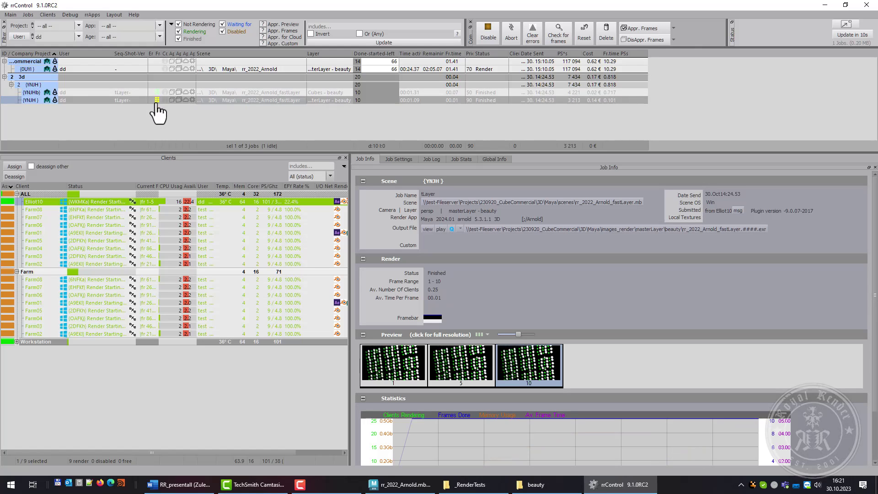
{"action": "left_click", "coordinate": [211, 91]}
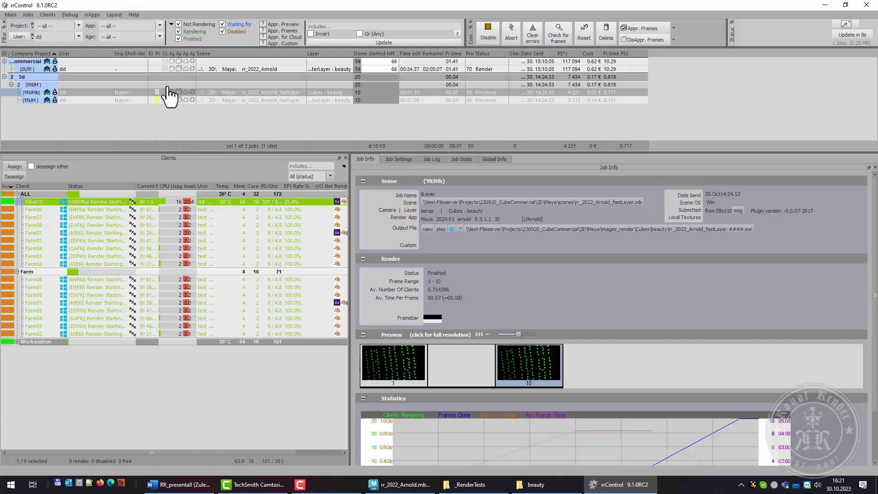
{"action": "left_click", "coordinate": [224, 99]}
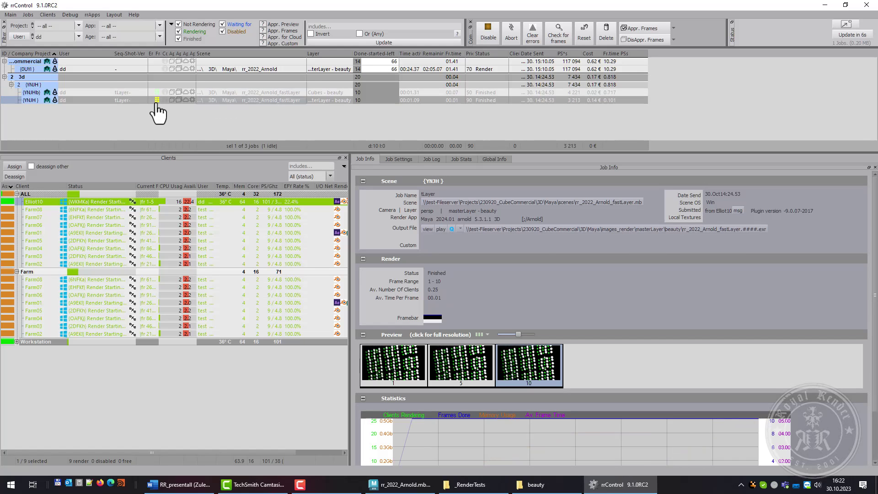
{"action": "left_click", "coordinate": [156, 101]}
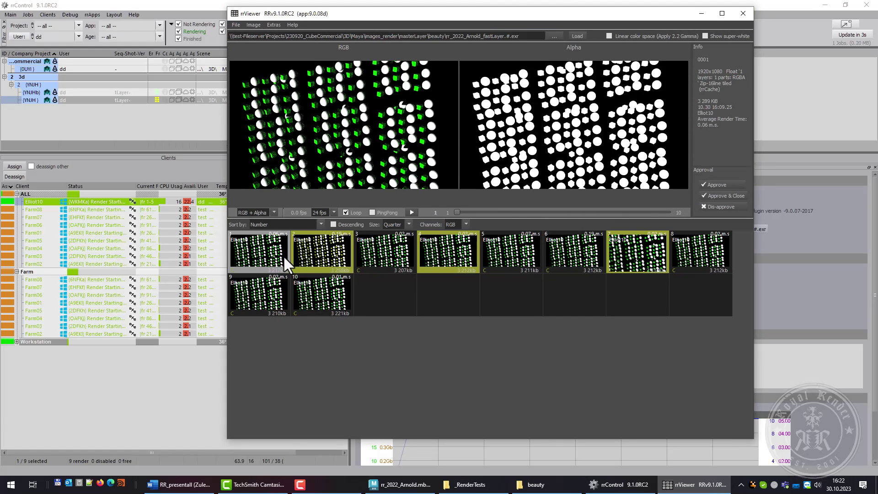
- Inspect the yellow-cube frame 2 and cropped frame 7, then play and stop the sequence
{"action": "mouse_move", "coordinate": [275, 252]}
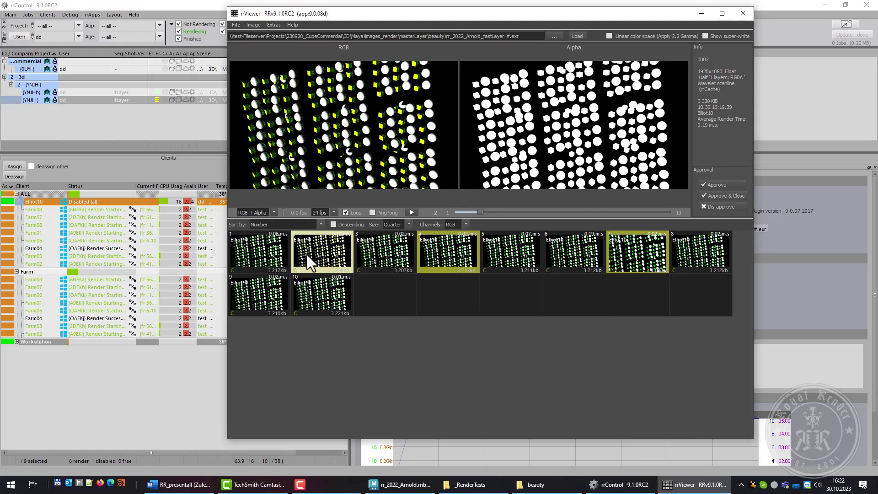
{"action": "left_click", "coordinate": [326, 249]}
{"action": "left_click", "coordinate": [589, 253]}
{"action": "left_click", "coordinate": [632, 249]}
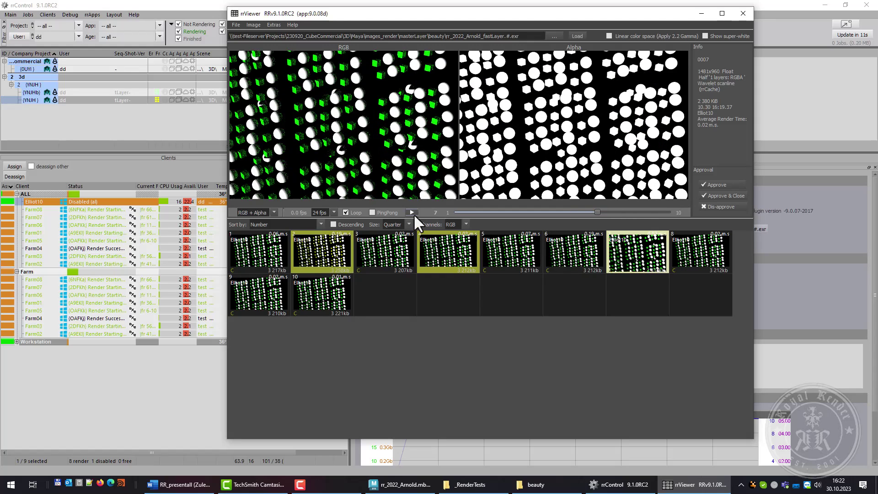
{"action": "left_click", "coordinate": [412, 212]}
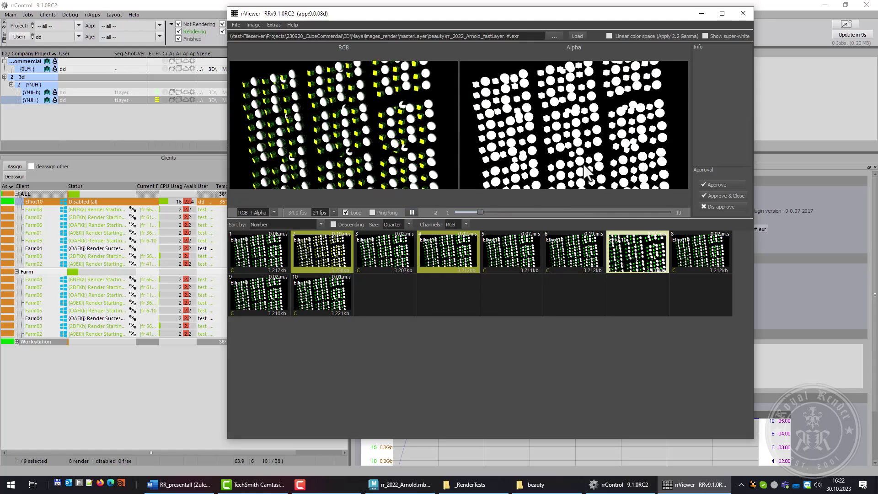
{"action": "left_click", "coordinate": [413, 213]}
- Delete frames 2 and 7, close rrViewer, and have the server check for frames
{"action": "left_click", "coordinate": [319, 259]}
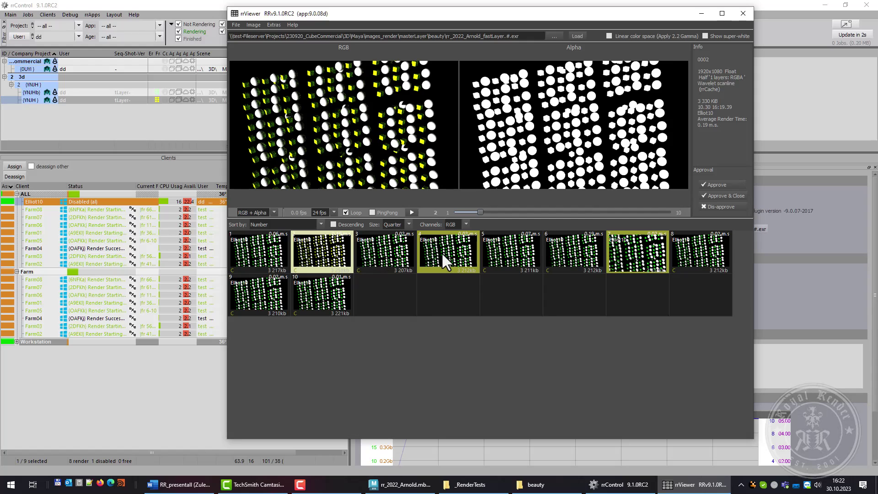
{"action": "left_click", "coordinate": [633, 254], "text": "ctrl"}
{"action": "key", "text": "Delete"}
{"action": "key", "text": "Return"}
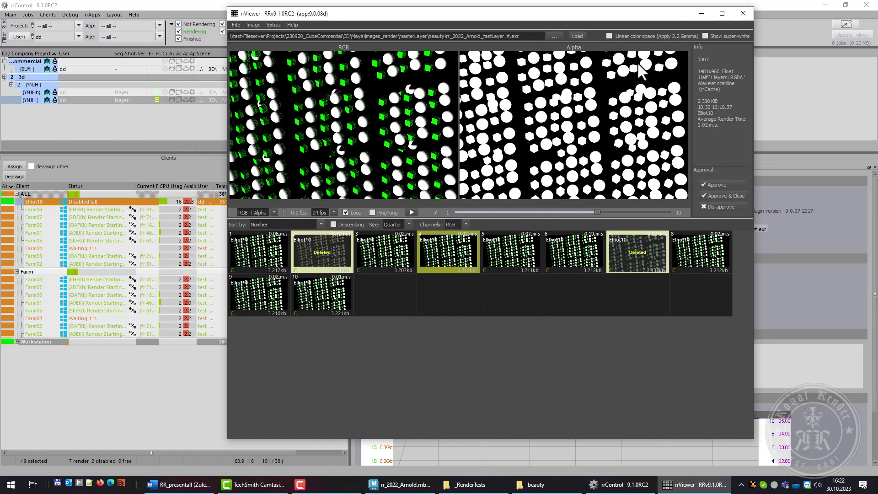
{"action": "left_click", "coordinate": [743, 13]}
{"action": "left_click", "coordinate": [452, 236]}
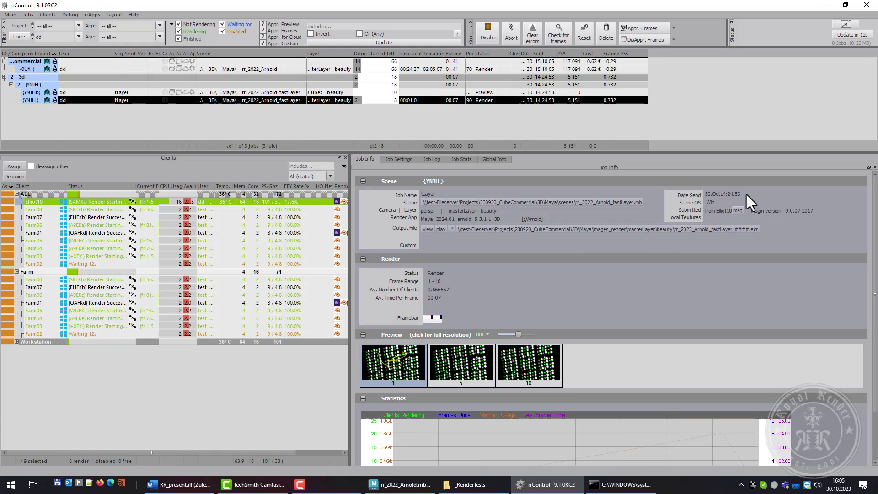
- Cancel the job message and show the masterLayer job's Job Settings page
{"action": "left_click", "coordinate": [737, 211]}
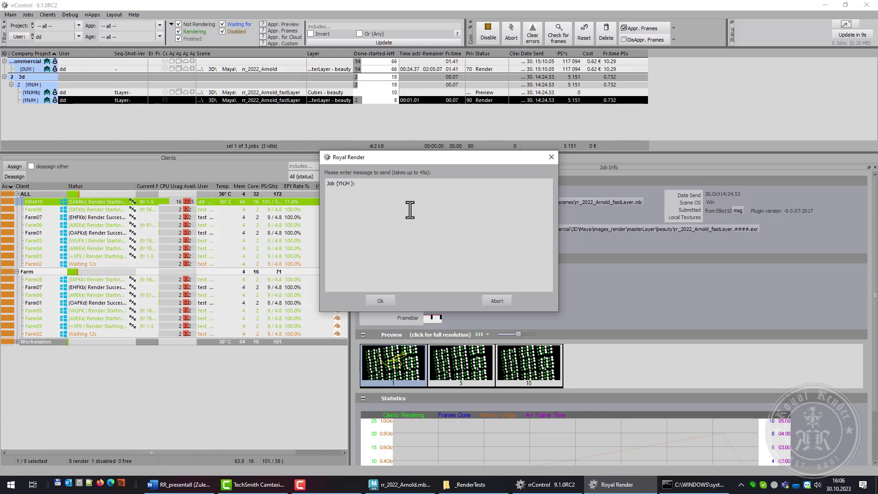
{"action": "left_click", "coordinate": [501, 302]}
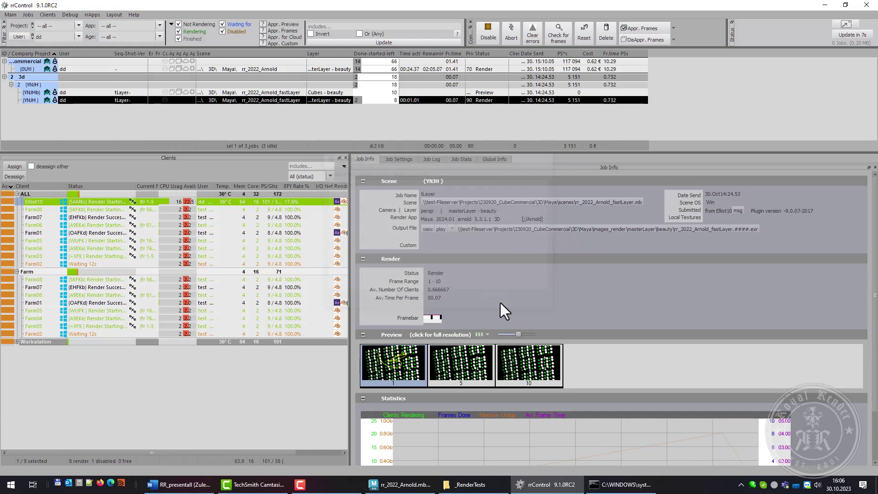
{"action": "left_click", "coordinate": [396, 159]}
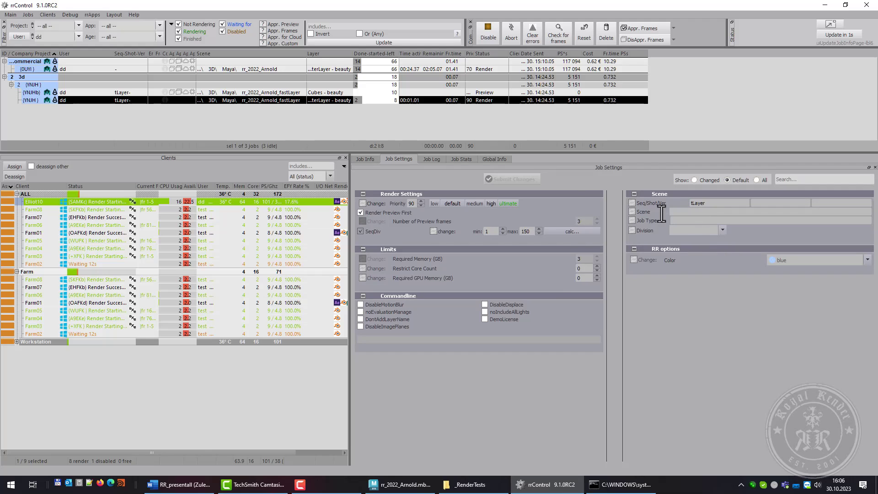
- Review the job's Job Log, Error Log, and Frame Log, inspecting frame 0001
{"action": "left_click", "coordinate": [431, 159]}
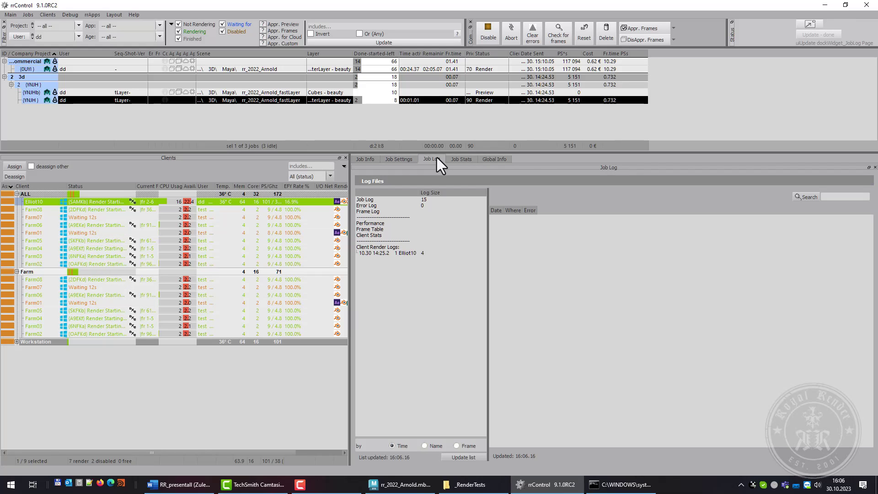
{"action": "left_click", "coordinate": [375, 199]}
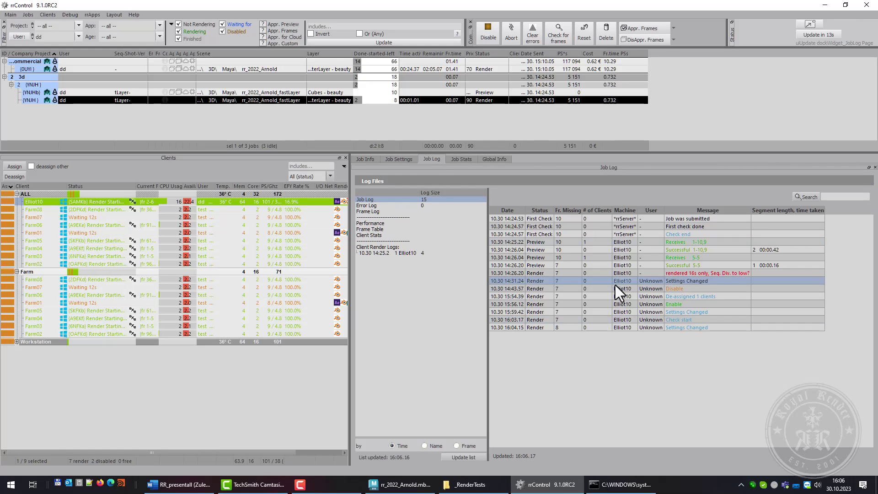
{"action": "left_click", "coordinate": [386, 206]}
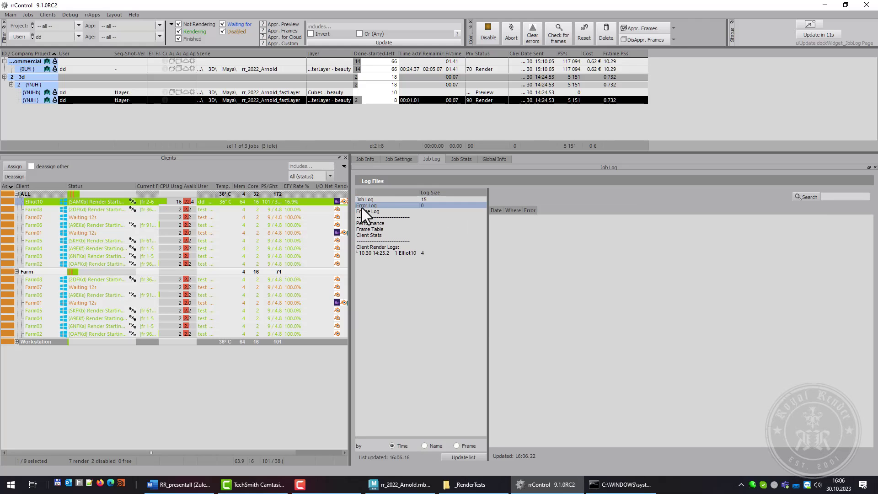
{"action": "left_click", "coordinate": [374, 213]}
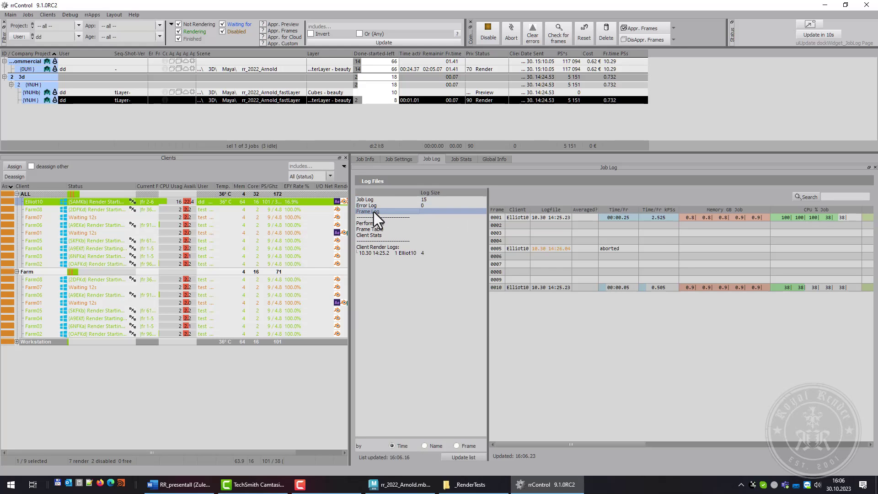
{"action": "left_click", "coordinate": [742, 216]}
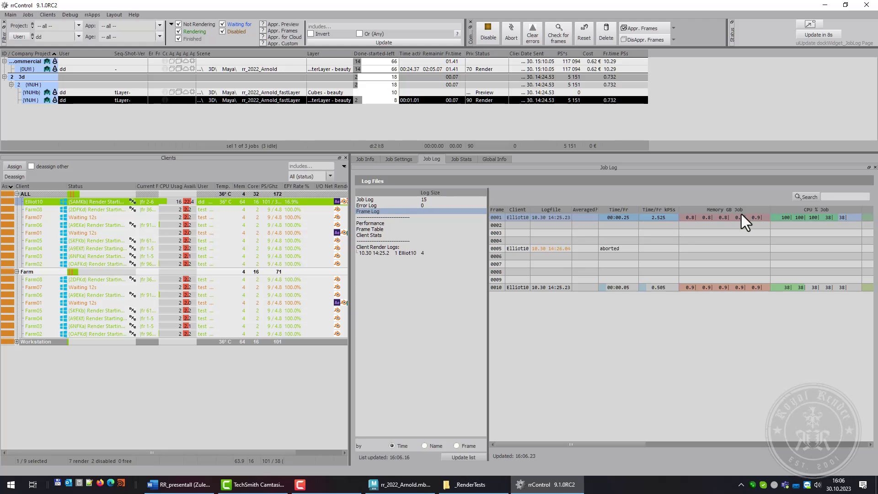
- Check the Performance stats and Frame Table entries, ending on the Client Stats
{"action": "left_click", "coordinate": [383, 222]}
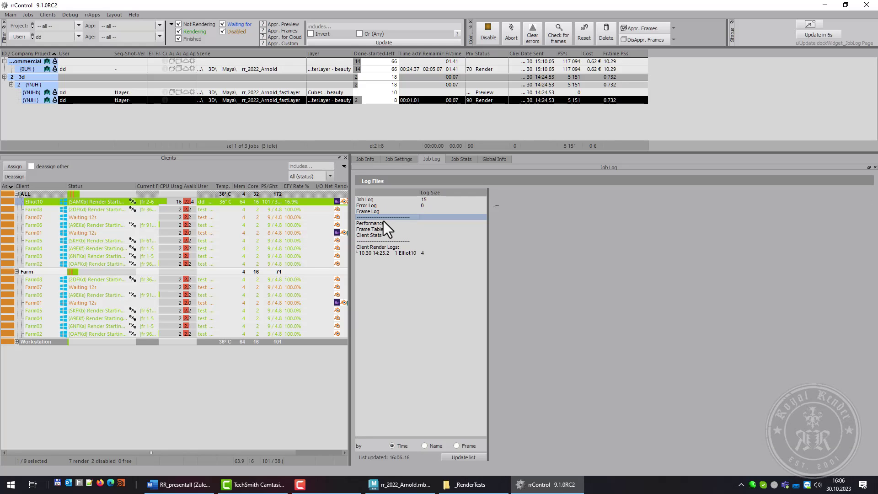
{"action": "scroll", "coordinate": [692, 300], "scroll_direction": "down", "scroll_amount": 5}
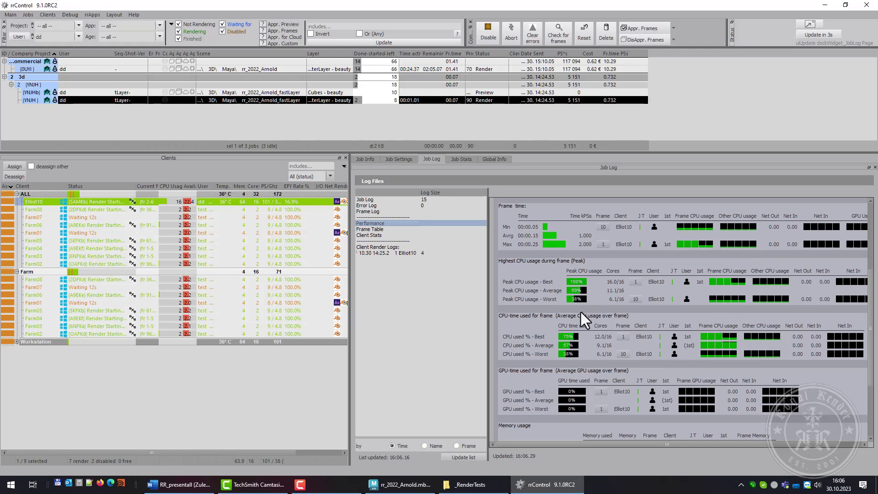
{"action": "left_click", "coordinate": [461, 228]}
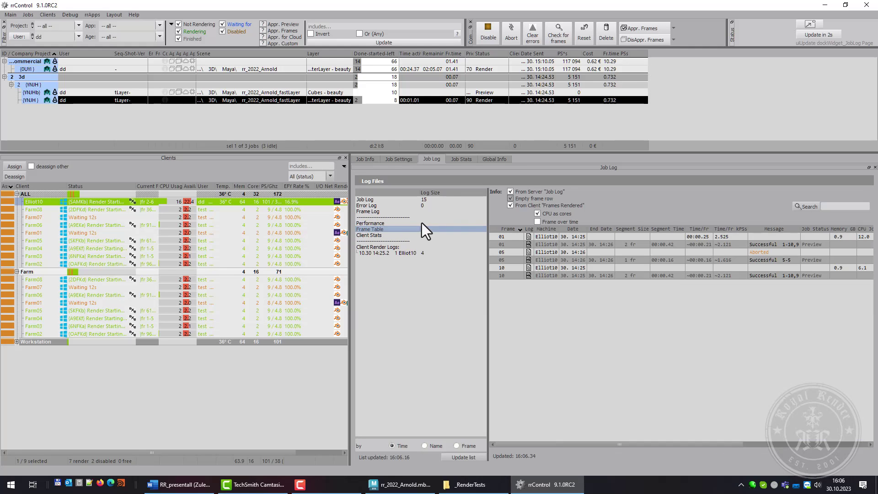
{"action": "left_click", "coordinate": [588, 237]}
{"action": "left_click", "coordinate": [604, 245]}
{"action": "left_click", "coordinate": [386, 235]}
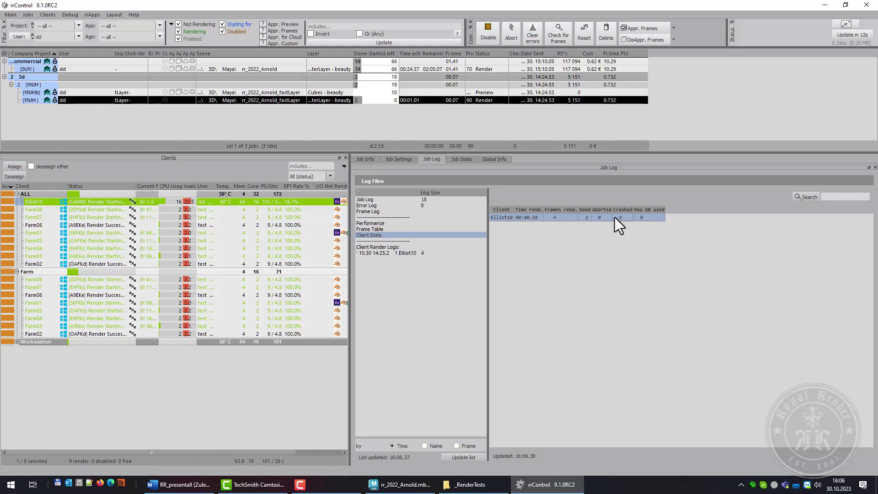
- Scroll through the 14:25 client render log, then show the Job Stats page
{"action": "left_click", "coordinate": [408, 253]}
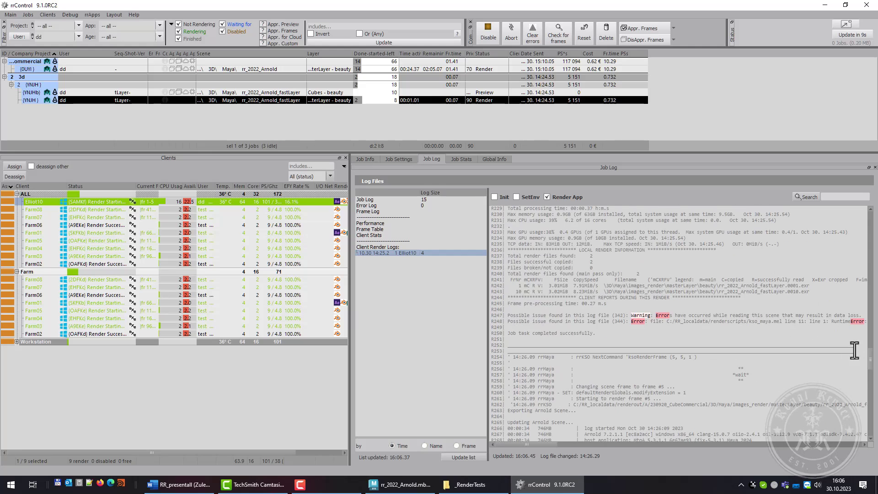
{"action": "scroll", "coordinate": [868, 358], "scroll_direction": "up", "scroll_amount": 2}
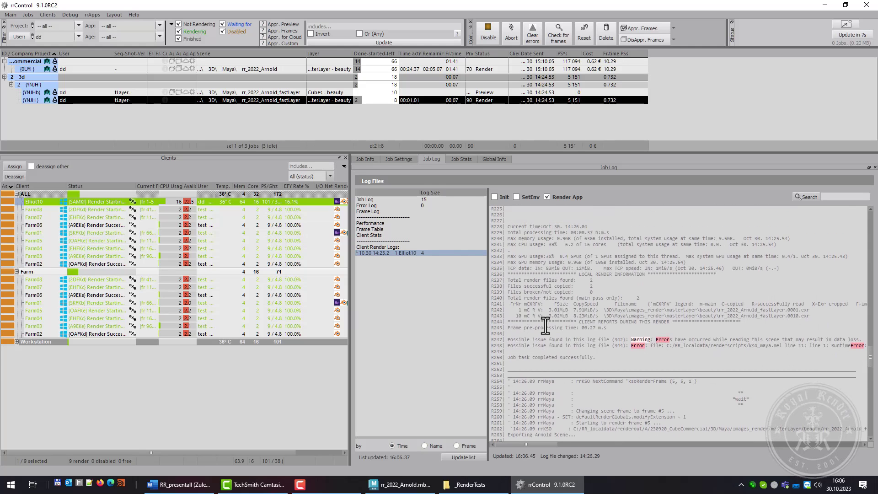
{"action": "left_click_drag", "start_coordinate": [543, 324], "coordinate": [804, 350]}
{"action": "scroll", "coordinate": [734, 338], "scroll_direction": "up", "scroll_amount": 15}
{"action": "scroll", "coordinate": [733, 338], "scroll_direction": "up", "scroll_amount": 20}
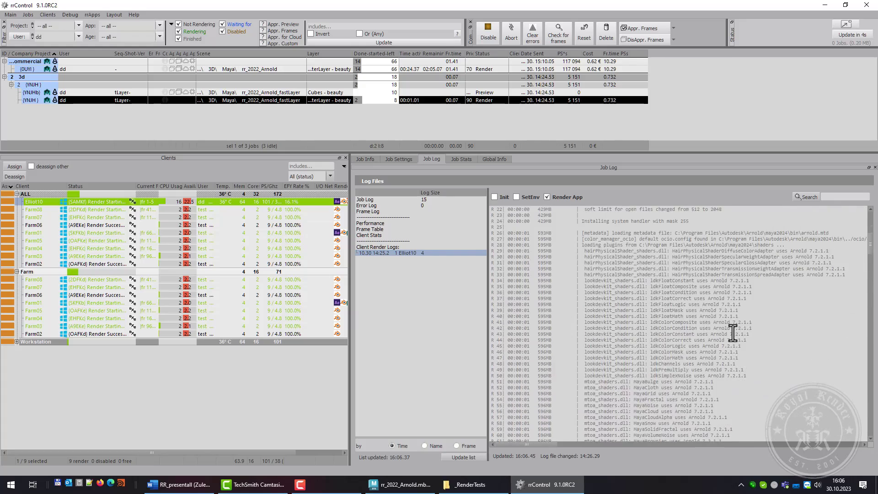
{"action": "scroll", "coordinate": [733, 334], "scroll_direction": "down", "scroll_amount": 20}
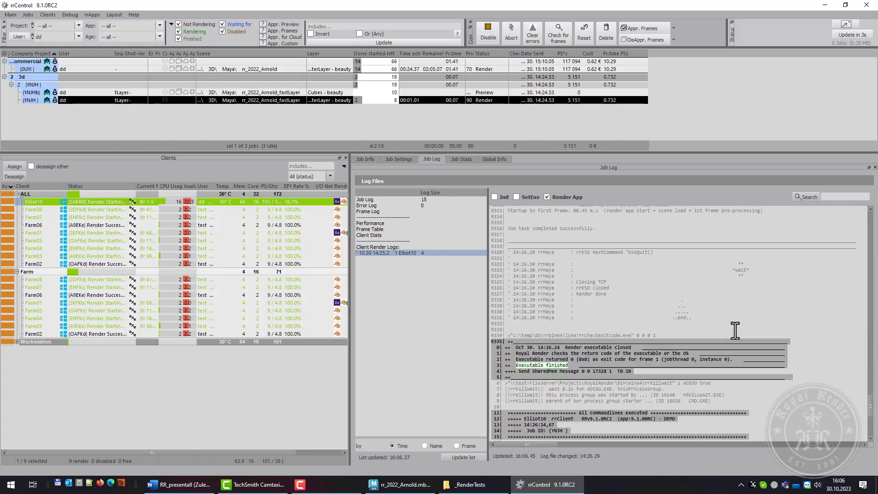
{"action": "scroll", "coordinate": [734, 331], "scroll_direction": "down", "scroll_amount": 9}
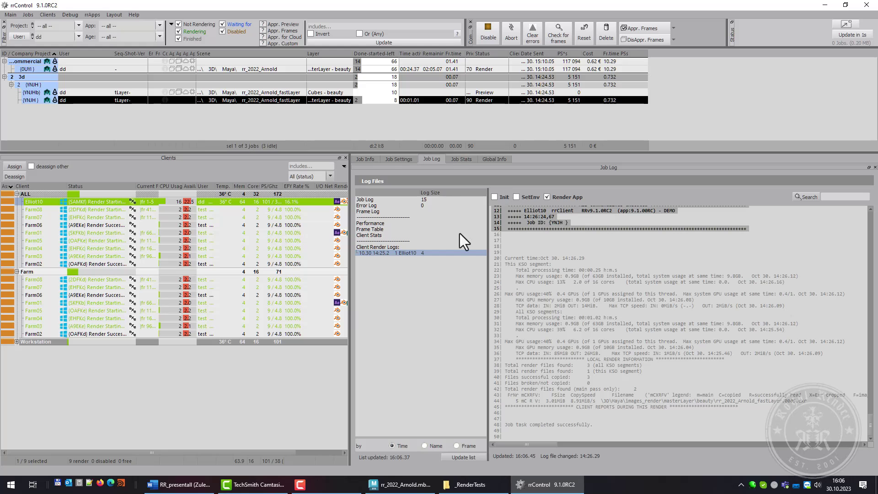
{"action": "left_click", "coordinate": [467, 158]}
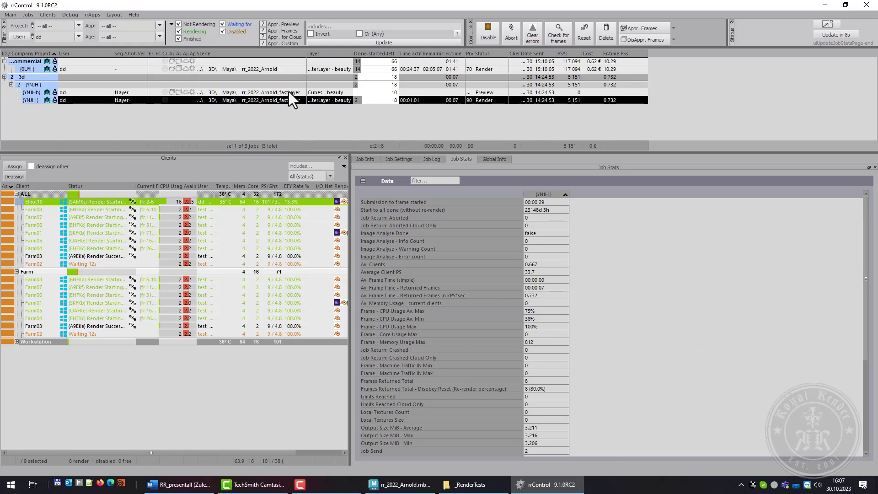
- Add the YNJHb job for comparison and scroll through the Global Info usage charts and statistics
{"action": "left_click", "coordinate": [303, 93], "text": "ctrl"}
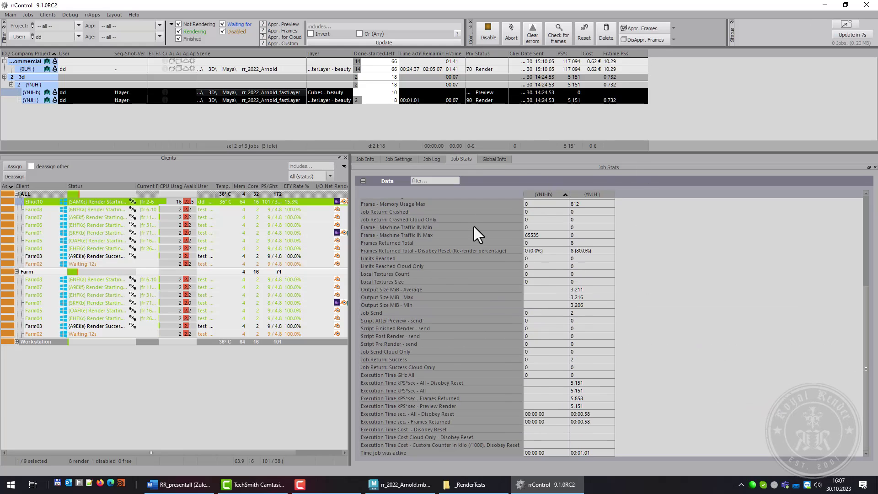
{"action": "left_click", "coordinate": [494, 159]}
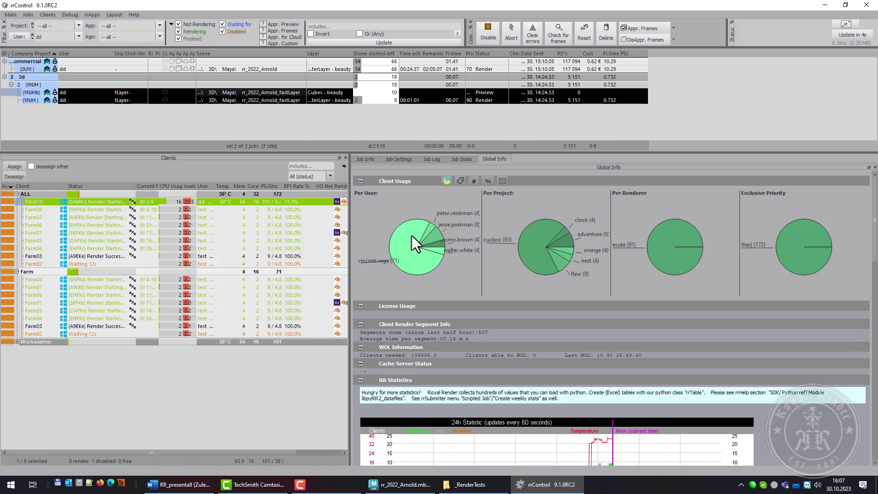
{"action": "scroll", "coordinate": [440, 229], "scroll_direction": "down", "scroll_amount": 4}
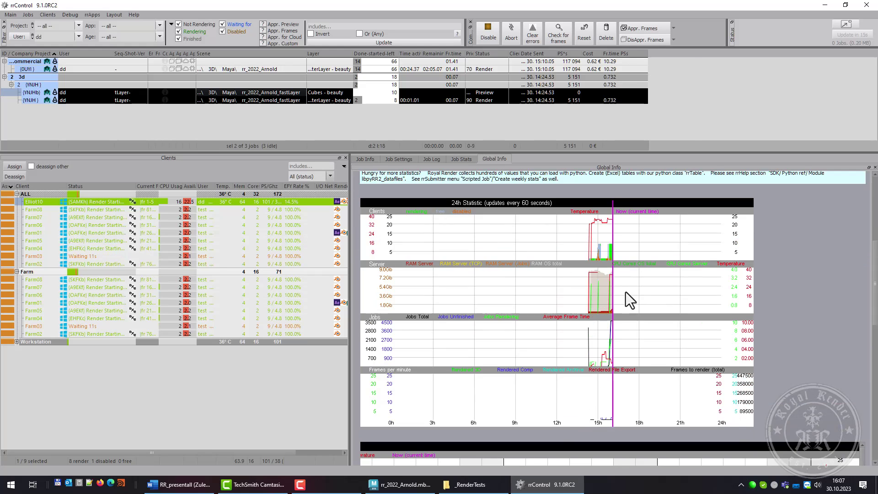
{"action": "scroll", "coordinate": [542, 249], "scroll_direction": "down", "scroll_amount": 4}
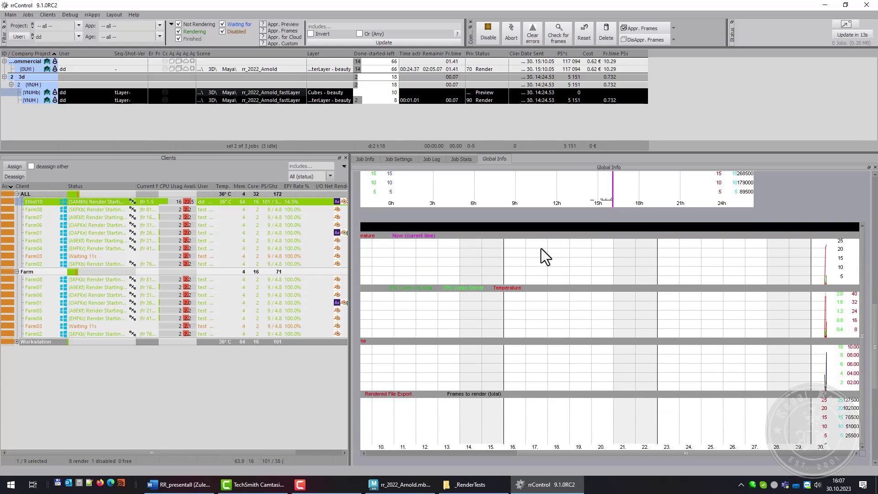
{"action": "scroll", "coordinate": [439, 352], "scroll_direction": "down", "scroll_amount": 5}
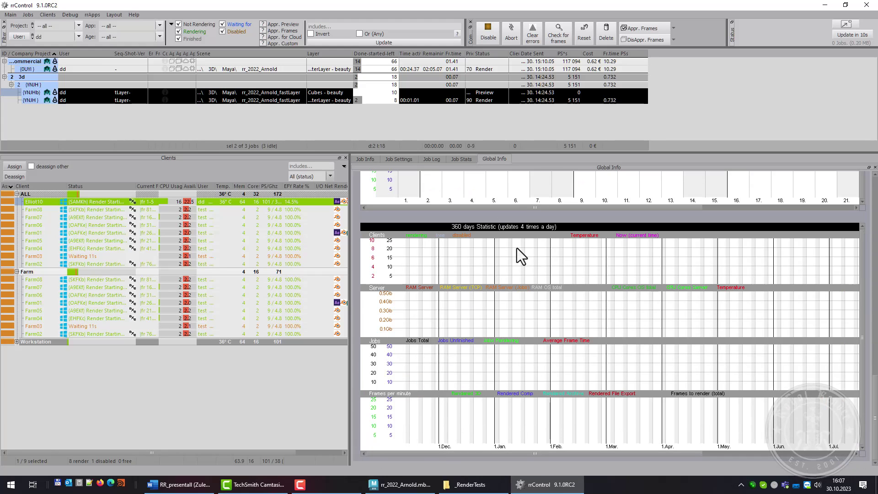
{"action": "scroll", "coordinate": [519, 246], "scroll_direction": "up", "scroll_amount": 8}
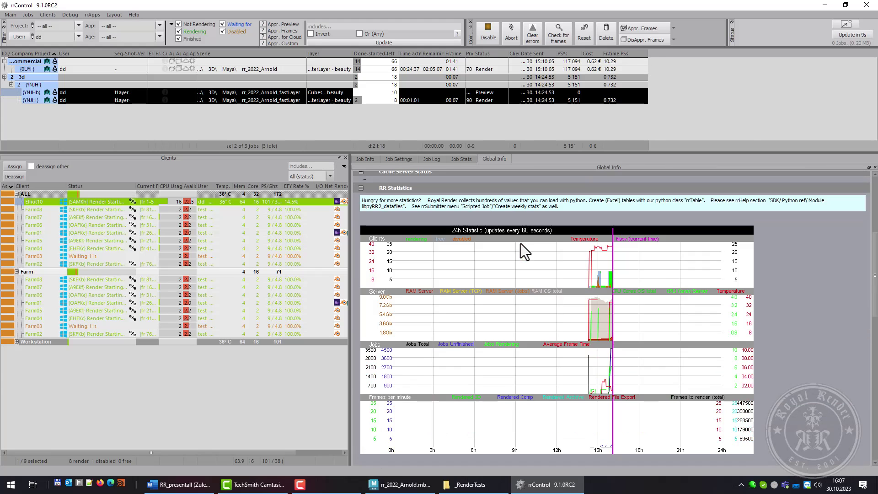
{"action": "scroll", "coordinate": [520, 243], "scroll_direction": "up", "scroll_amount": 5}
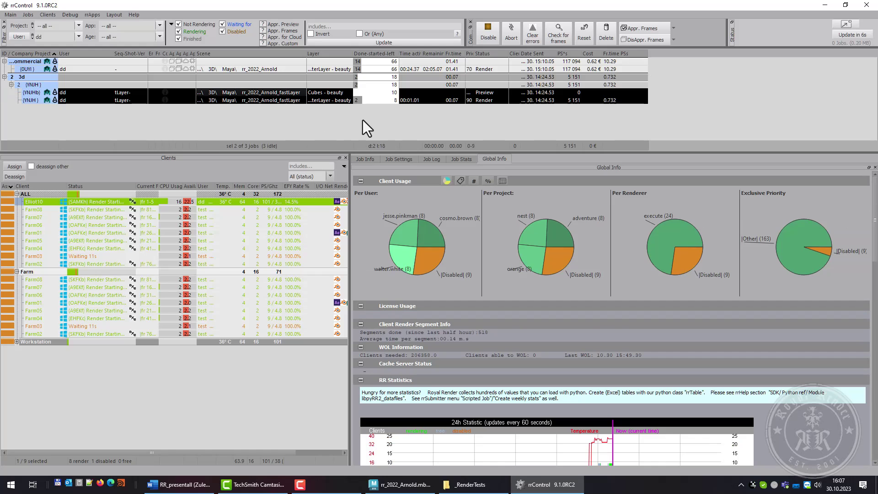
- Enlarge the job table to show more rows and view a 50-job group's details
{"action": "left_click", "coordinate": [61, 98]}
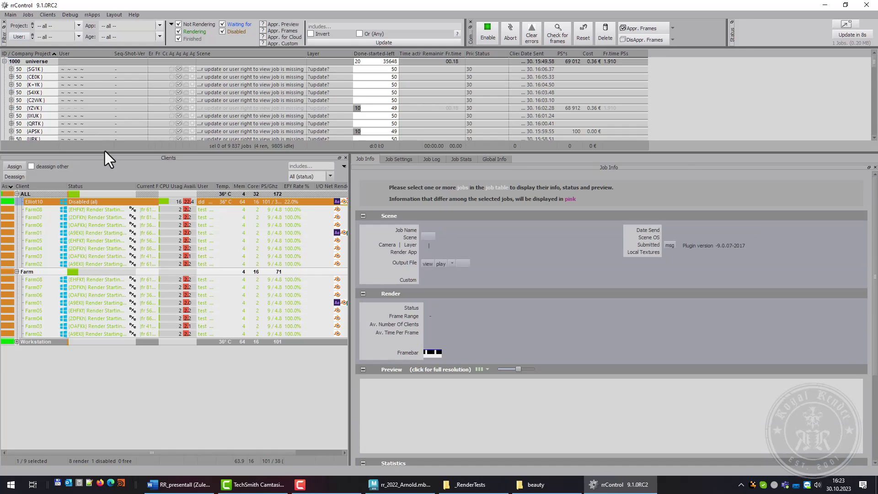
{"action": "left_click_drag", "start_coordinate": [104, 152], "coordinate": [97, 361]}
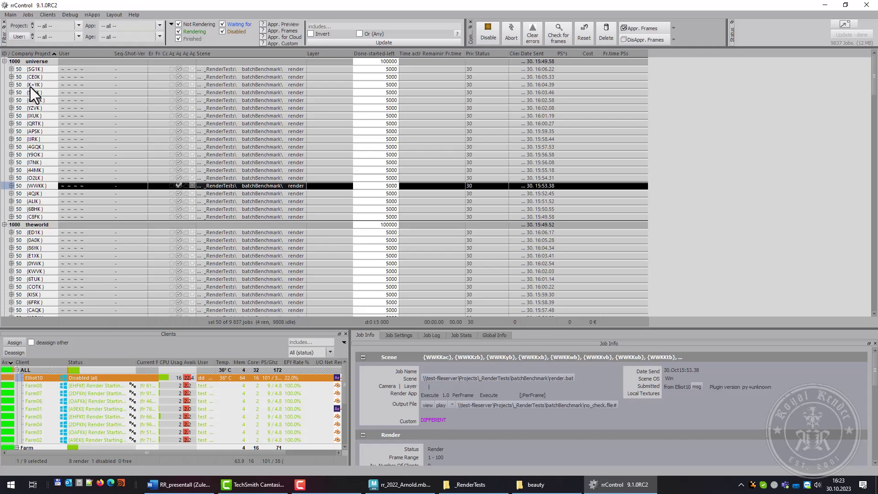
{"action": "left_click", "coordinate": [11, 69]}
{"action": "left_click", "coordinate": [251, 178]}
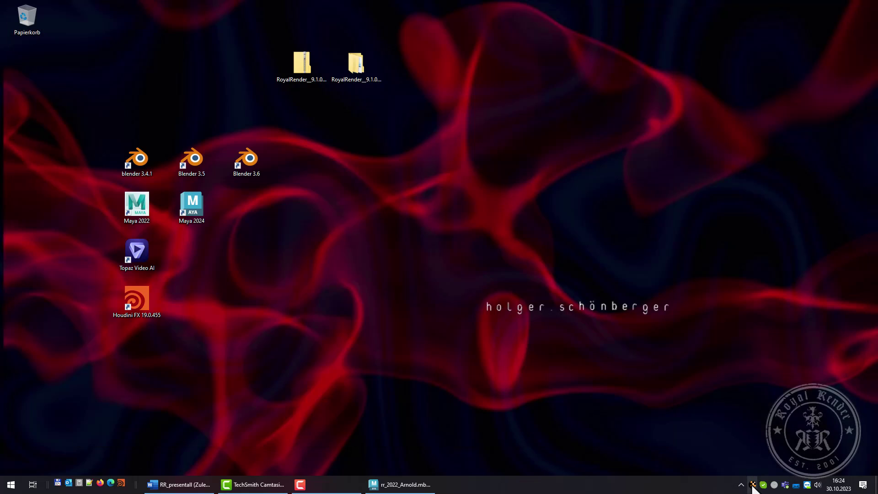
- Relaunch rrControl from the tray menu and show jobs from all users
{"action": "right_click", "coordinate": [753, 485]}
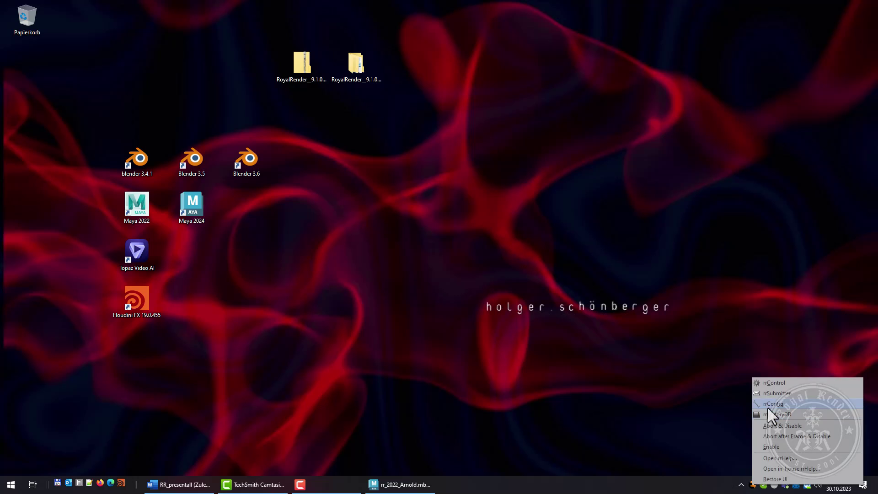
{"action": "left_click", "coordinate": [783, 382]}
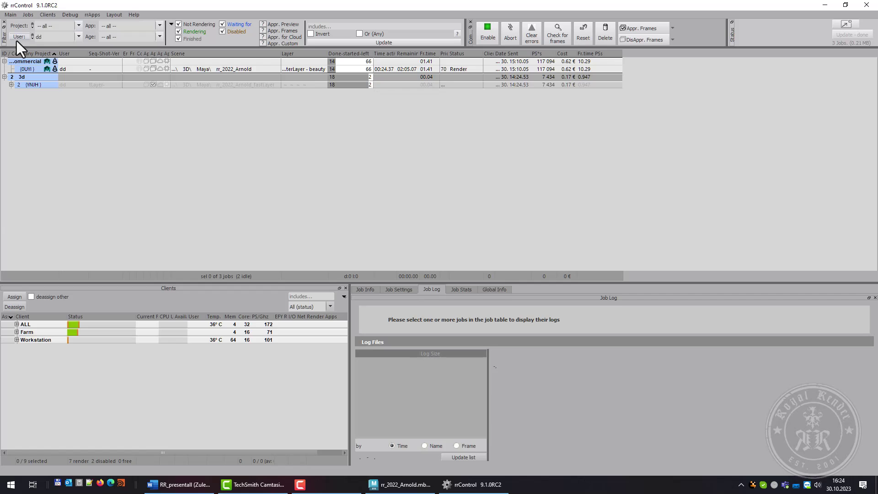
{"action": "left_click", "coordinate": [18, 37]}
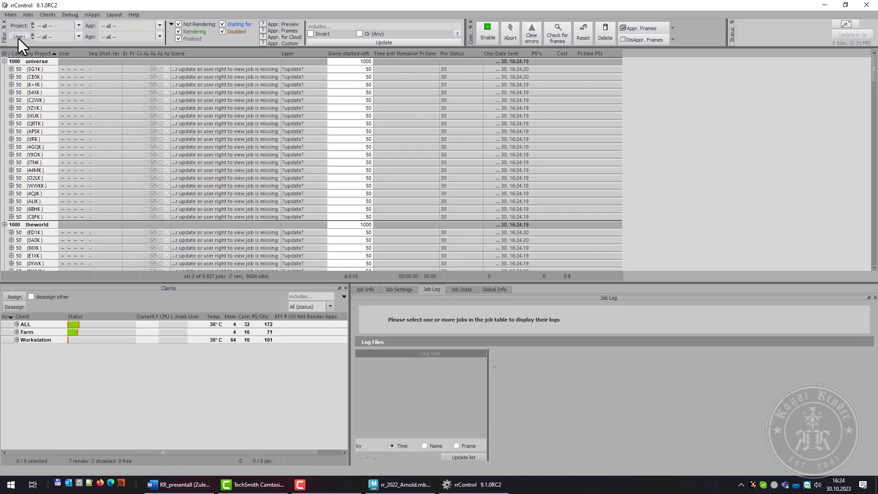
- Expand the SG1K group, select a single job inside it, then collapse the group
{"action": "left_click", "coordinate": [10, 69]}
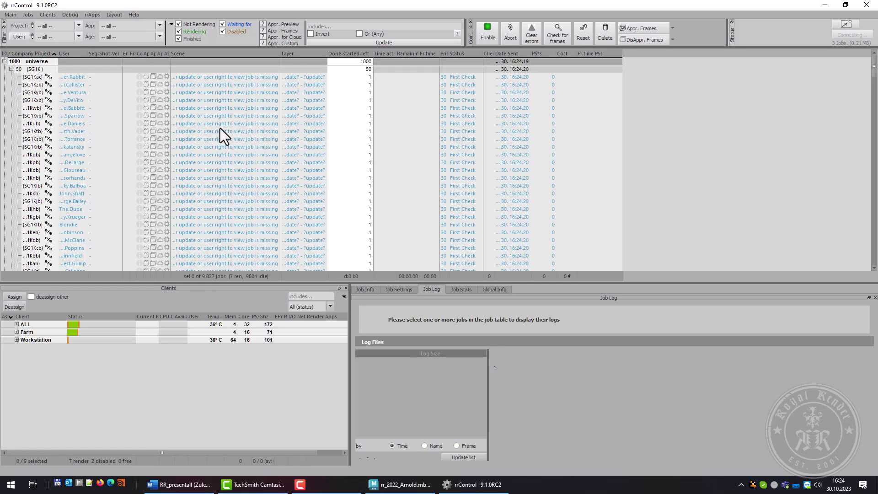
{"action": "left_click", "coordinate": [291, 133]}
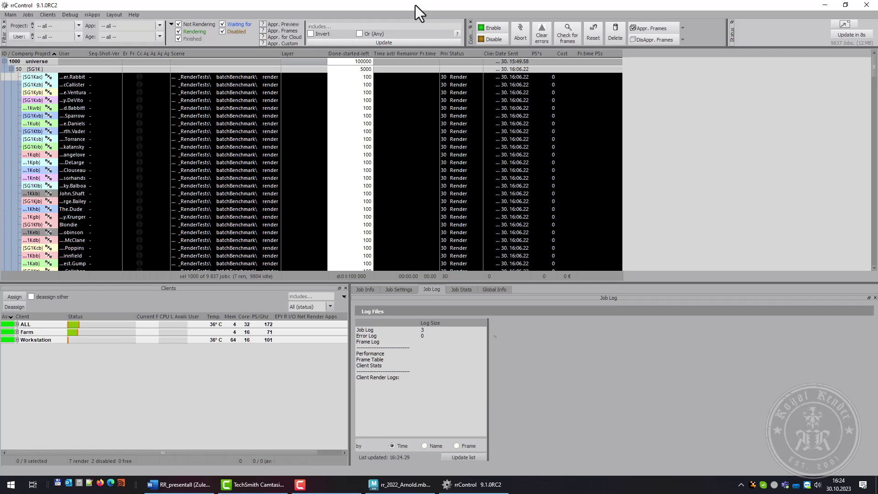
{"action": "left_click", "coordinate": [224, 115]}
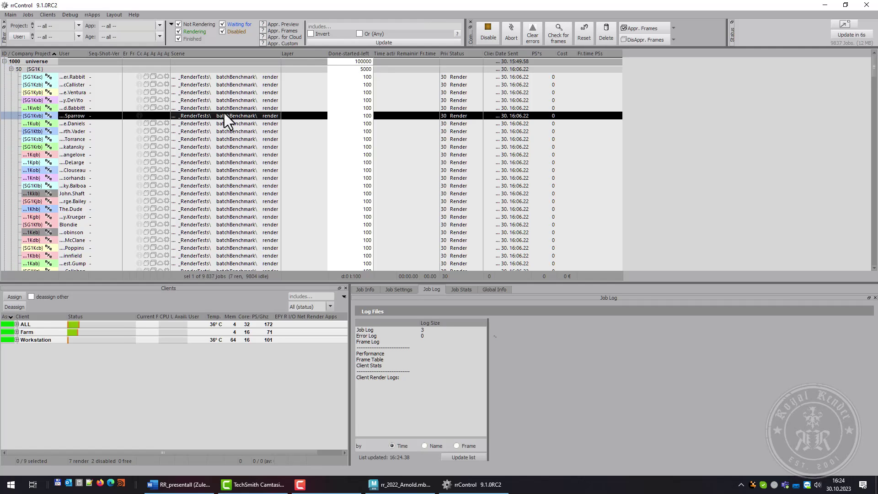
{"action": "left_click", "coordinate": [11, 70]}
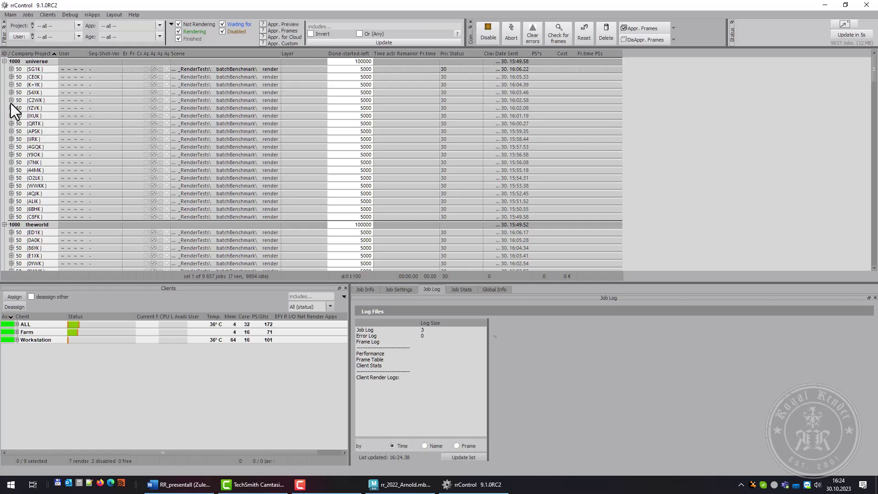